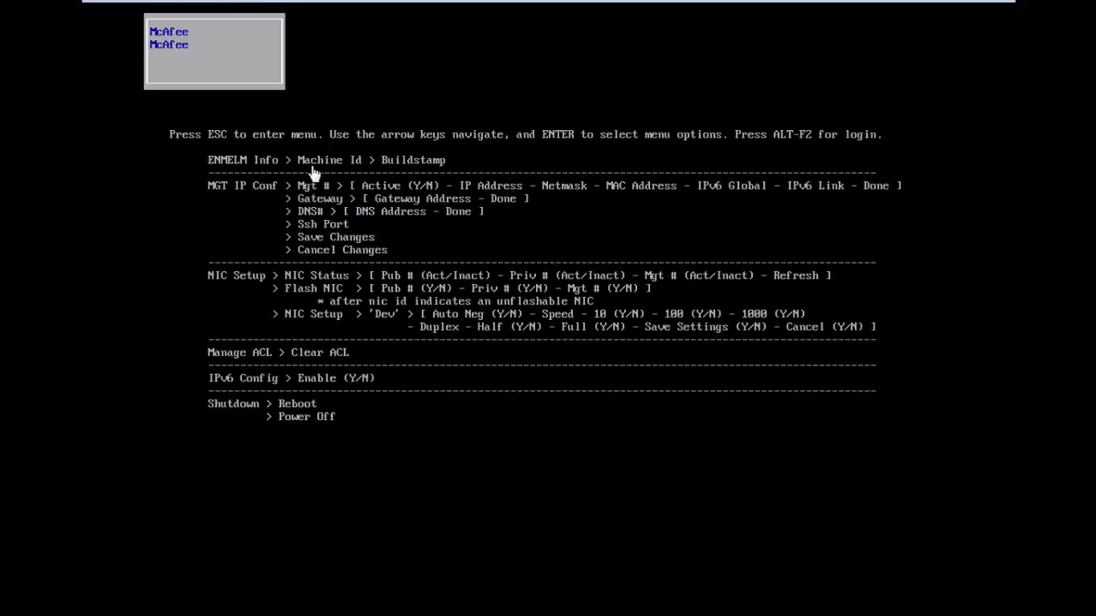
Open the appliance's ENMELM menu and look through its top-level entries.
mouse_move(233, 4)
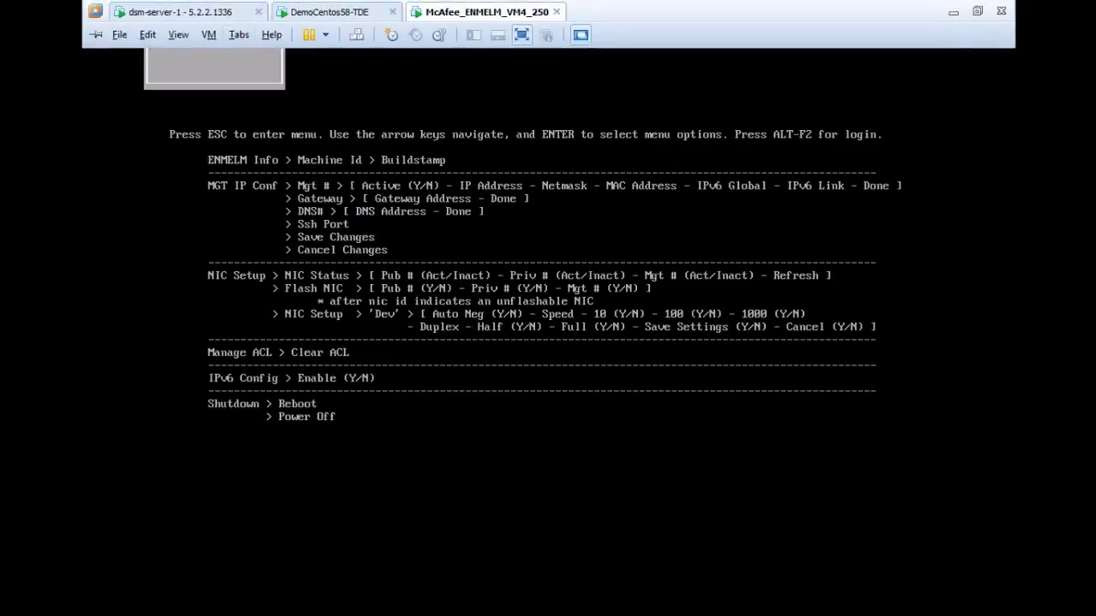
key(Escape)
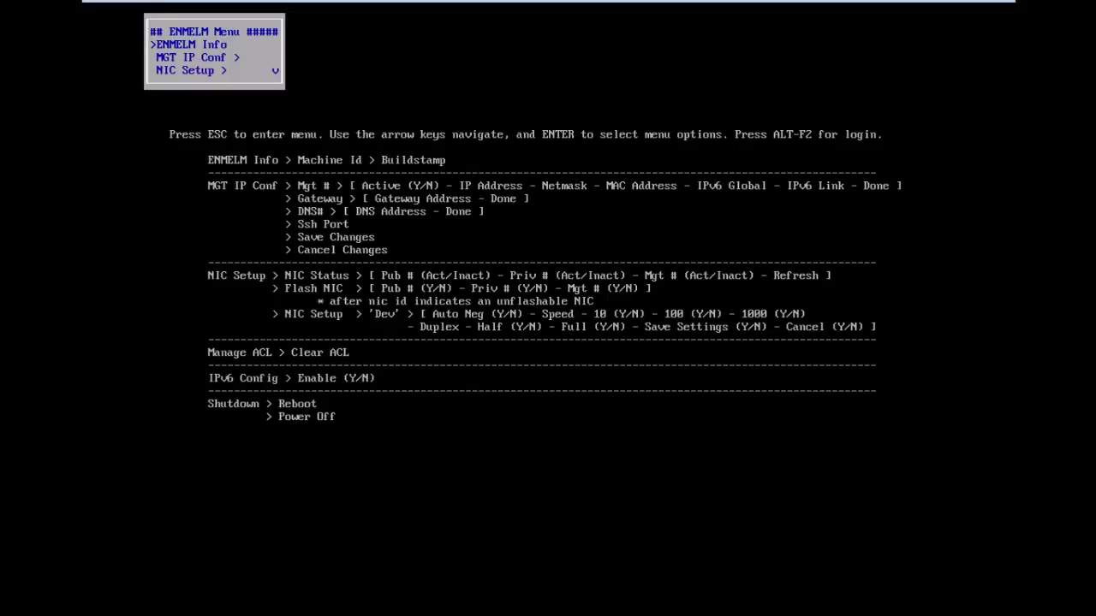
key(Down)
key(Down)
key(Down)
key(Down)
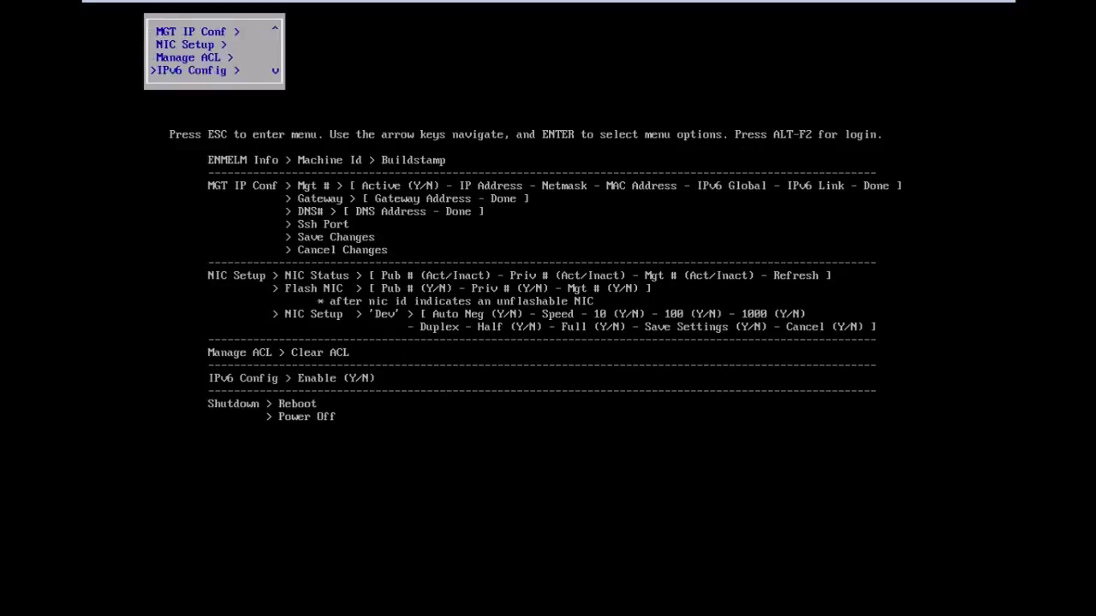
key(Down)
key(Down)
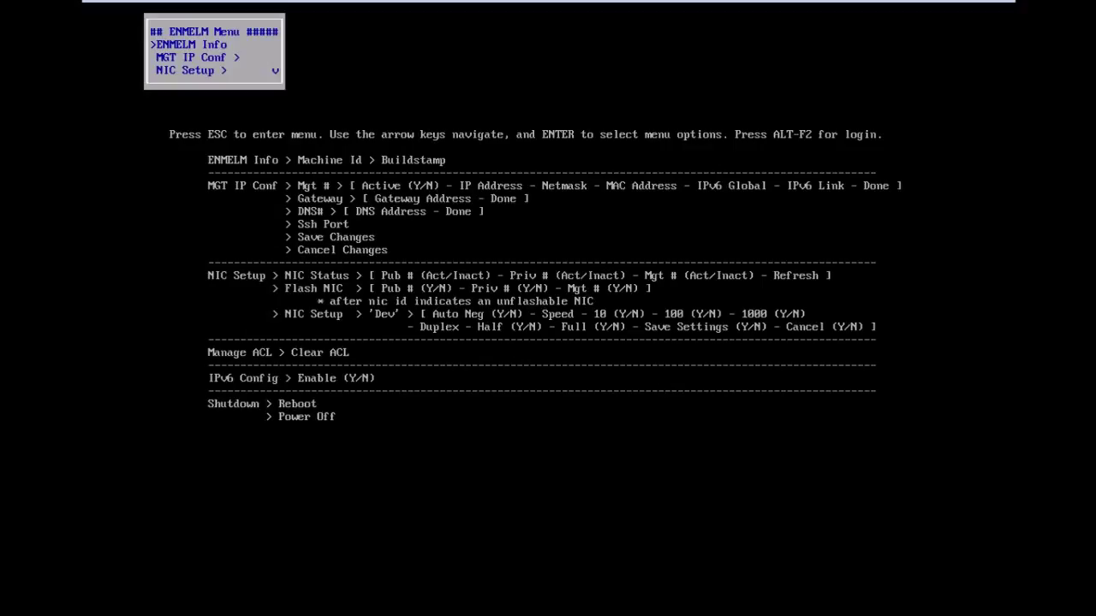
Display the IP address of the Mgt1 interface in the management IP configuration.
key(Down)
key(Escape)
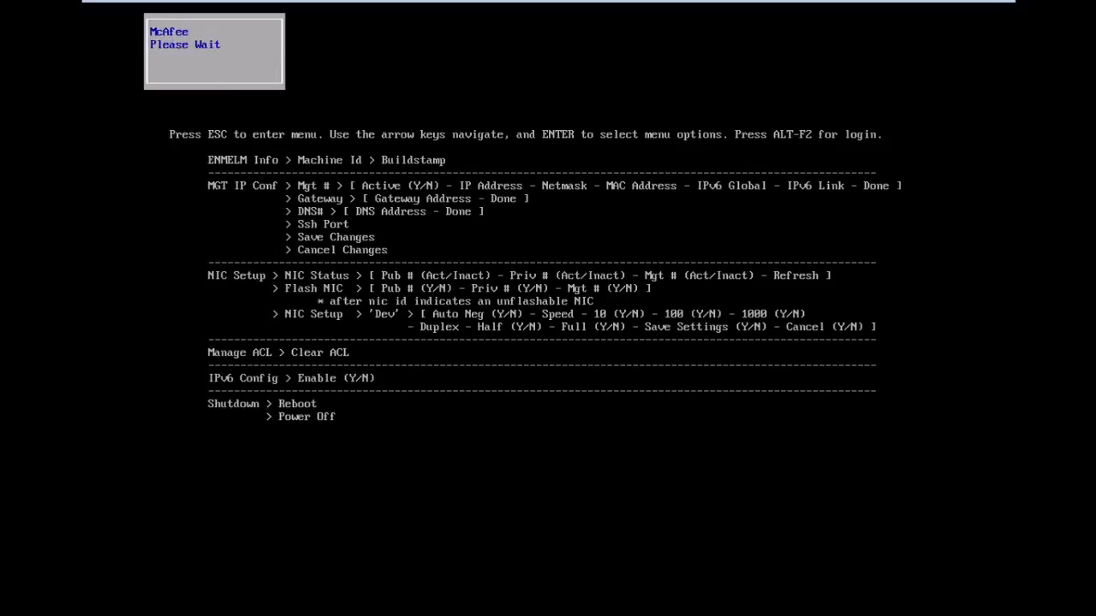
key(Up)
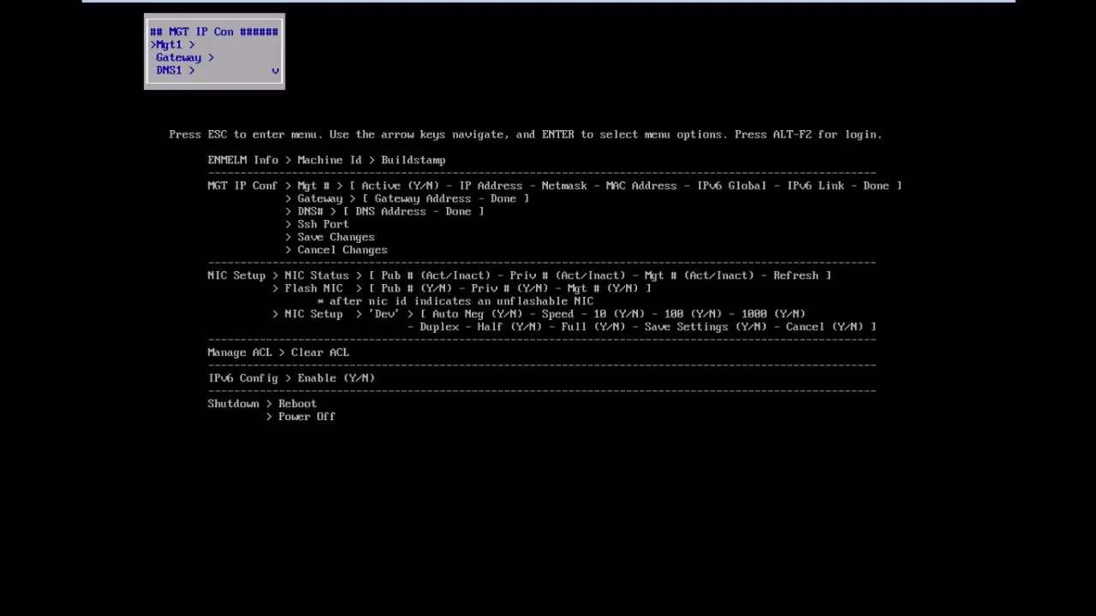
key(Return)
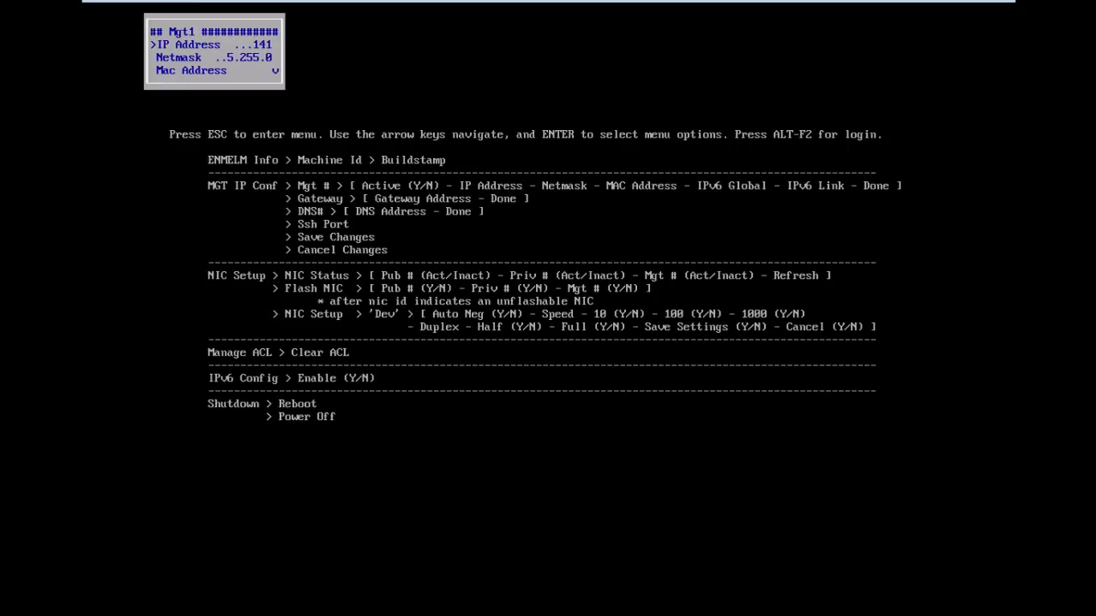
key(Return)
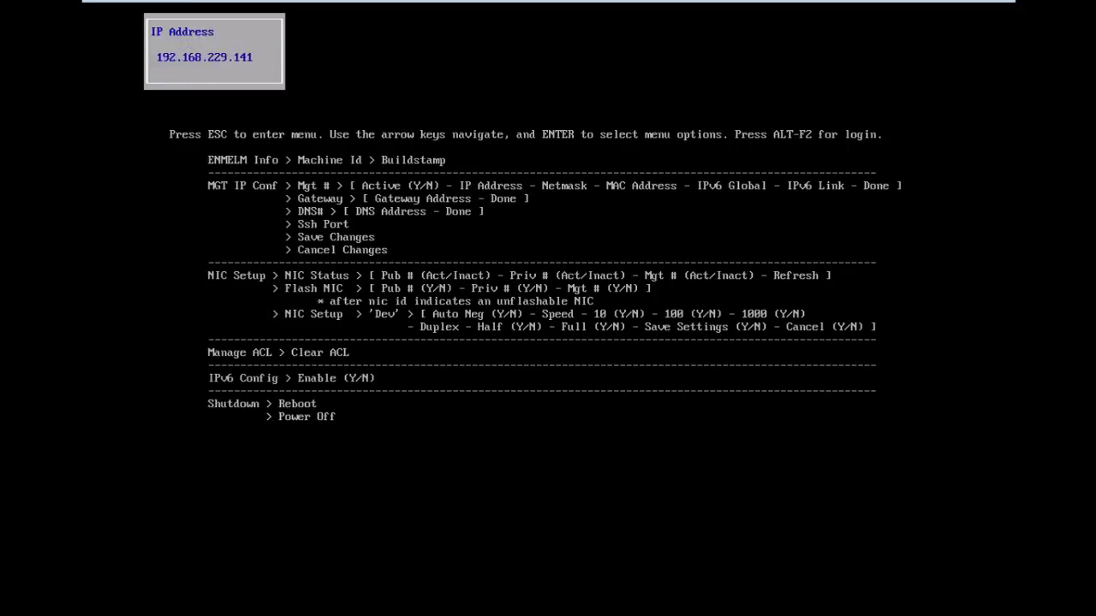
Leave the Mgt1 IP address, look through the remaining management IP entries and exit the ENMELM menu.
key(Escape)
key(Down)
key(Down)
key(Down)
key(Down)
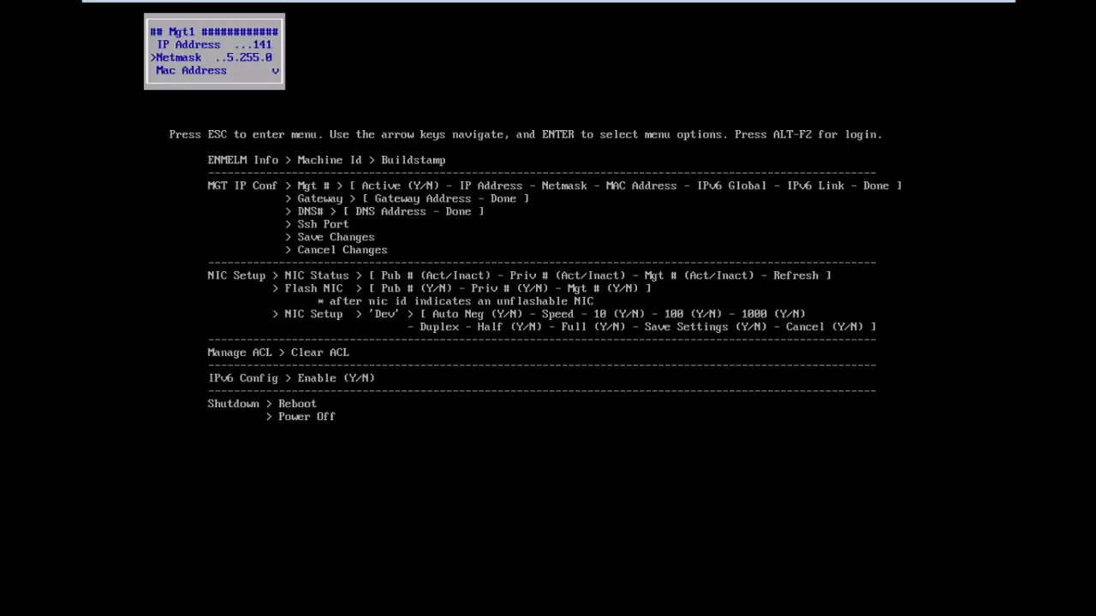
key(Down)
key(Down)
key(Down)
key(Return)
key(Down)
key(Down)
key(Down)
key(Down)
key(Down)
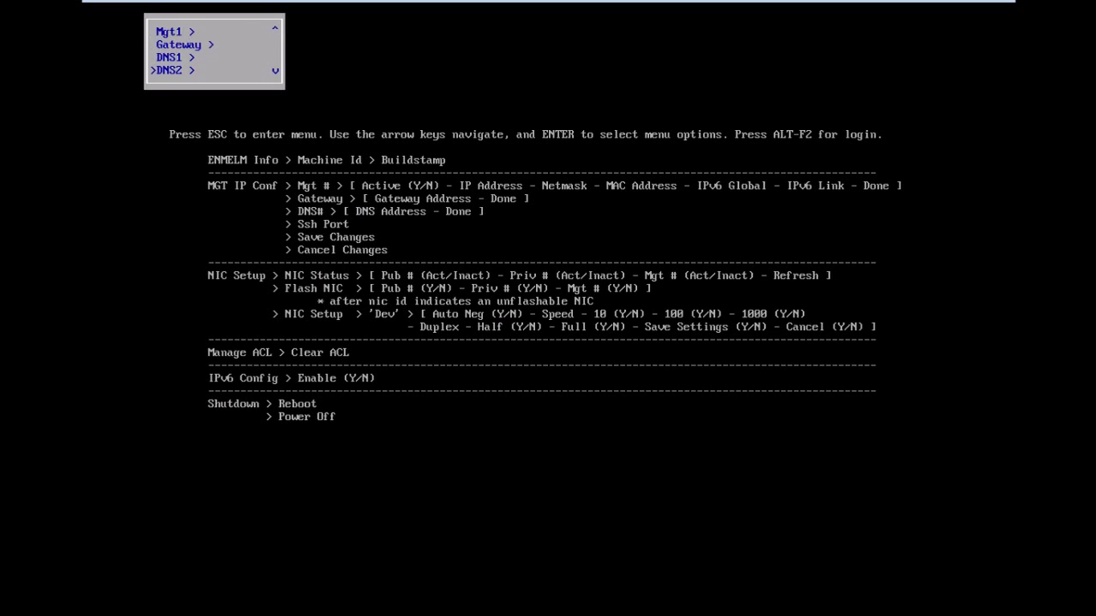
key(Down)
key(Up)
key(Return)
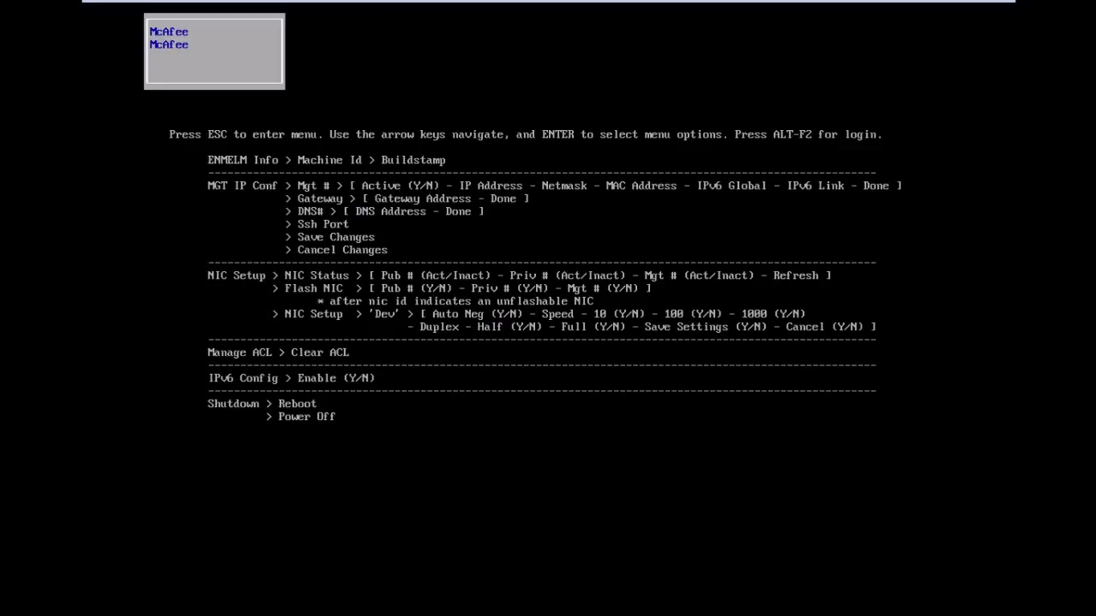
Open the appliance's login console and log in as root with the account password.
key(alt+F2)
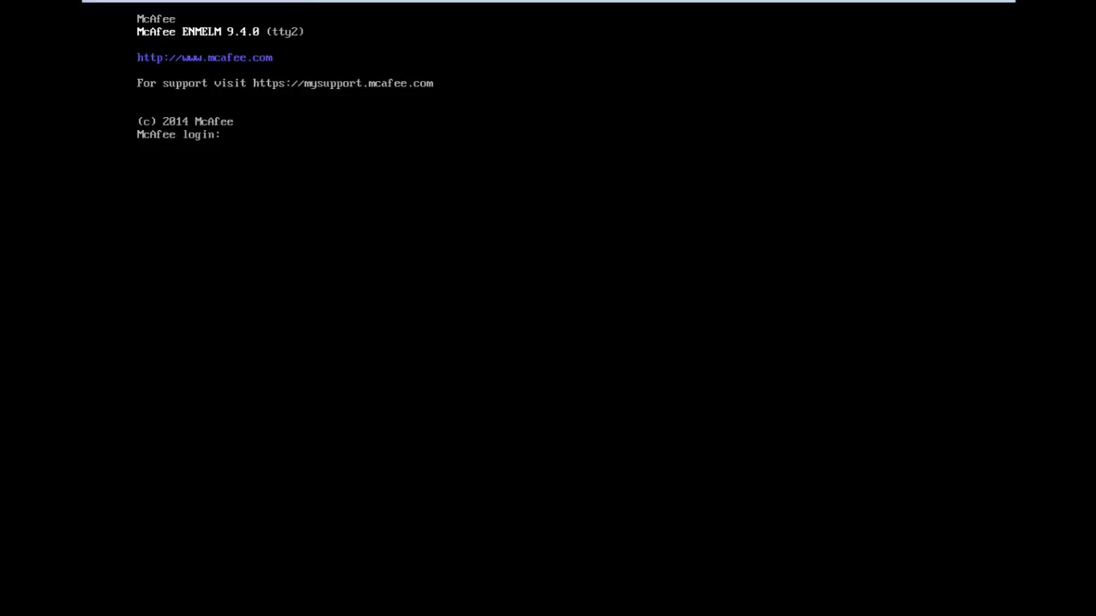
text(root)
key(Return)
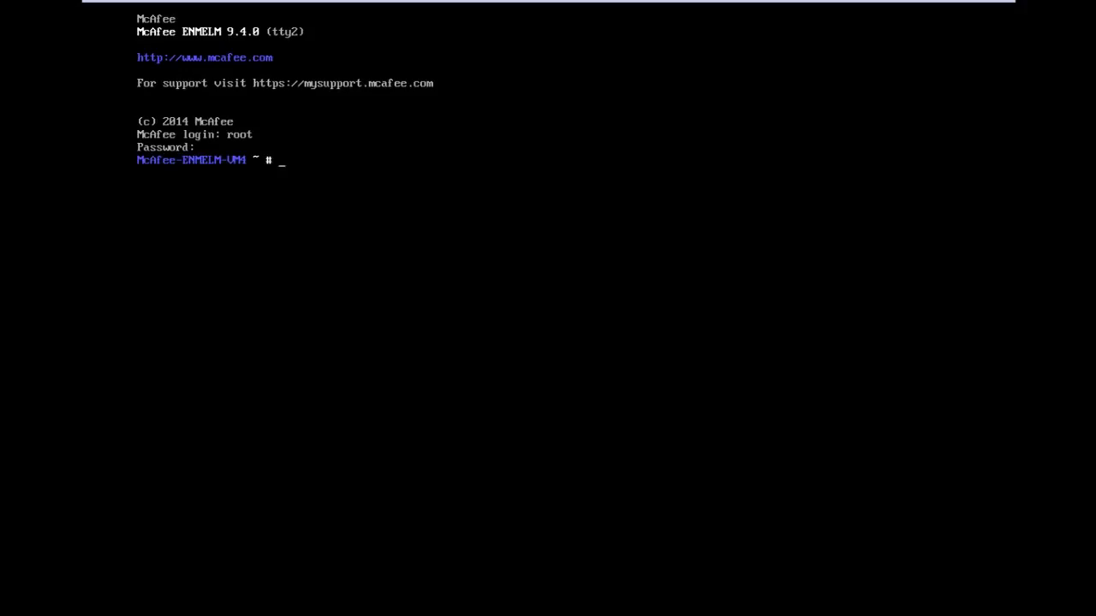
Start a packet capture with tcpdump -A src 192.168.229.11 and port 514.
text(tcpdump -A src 192.168.229.11 and port 514)
key(Return)
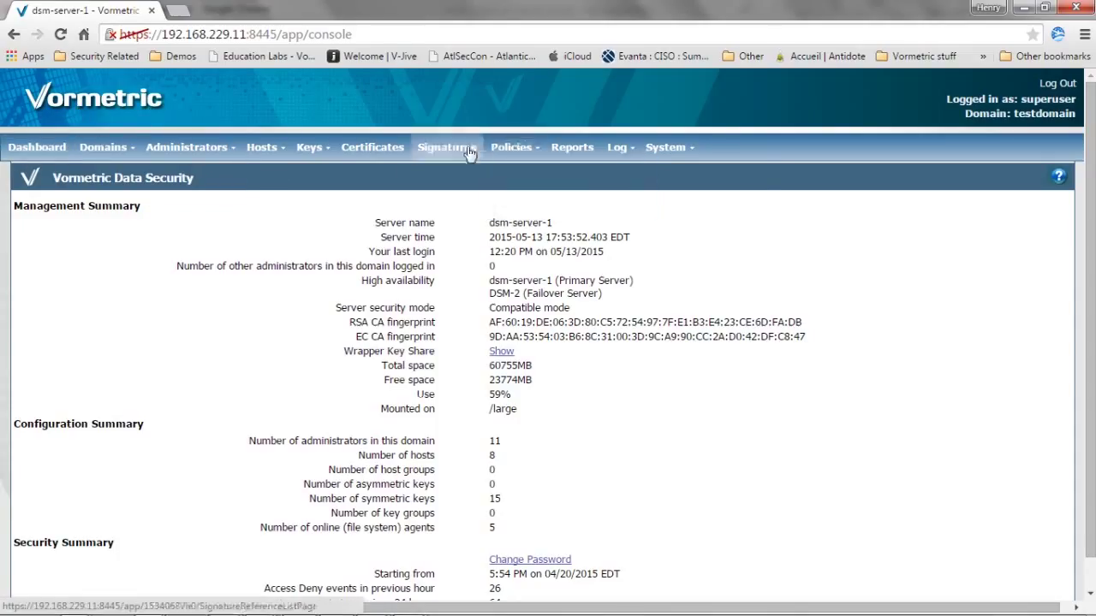
Switch to the Vormetric console and examine the syslog server entry for 192.168.229.141.
mouse_move(618, 149)
click(622, 194)
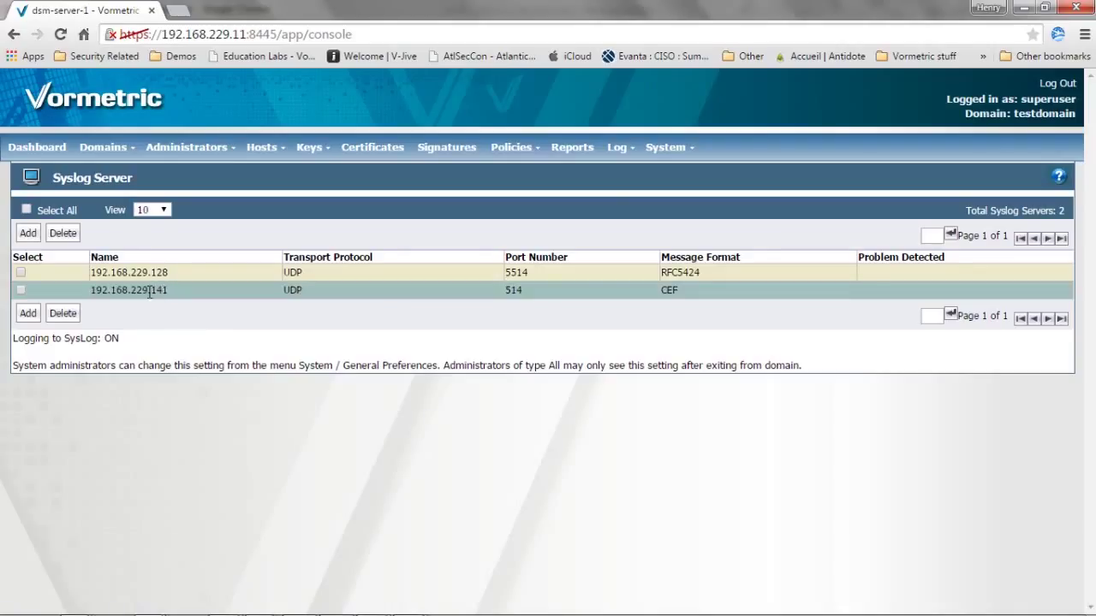
drag(91, 291, 169, 295)
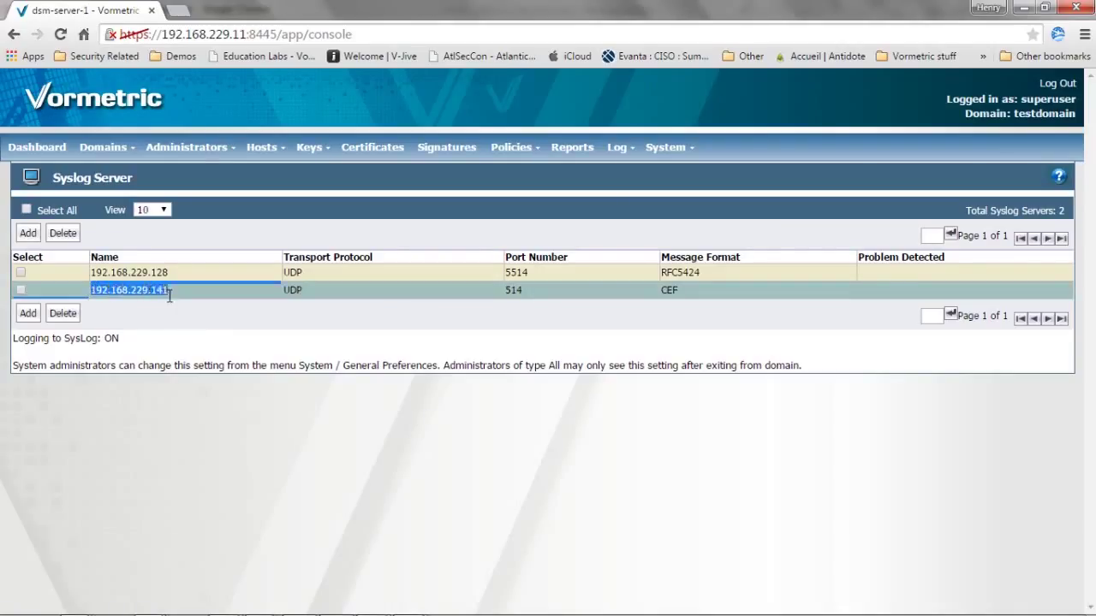
click(170, 292)
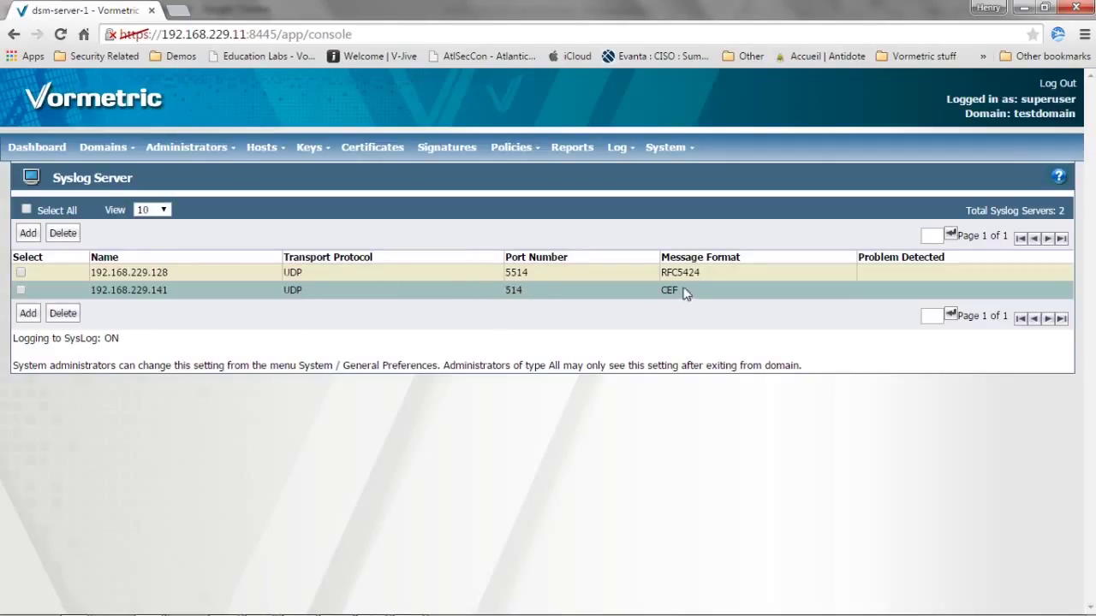
Review the transport protocol and message format choices for a new syslog server, and cancel without adding one.
click(28, 314)
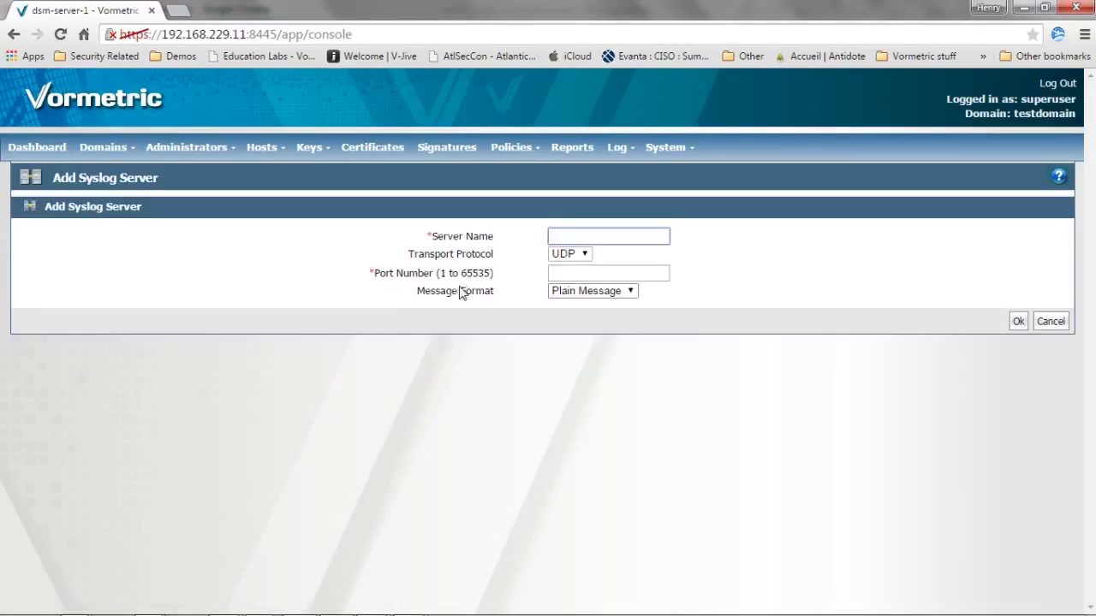
click(585, 257)
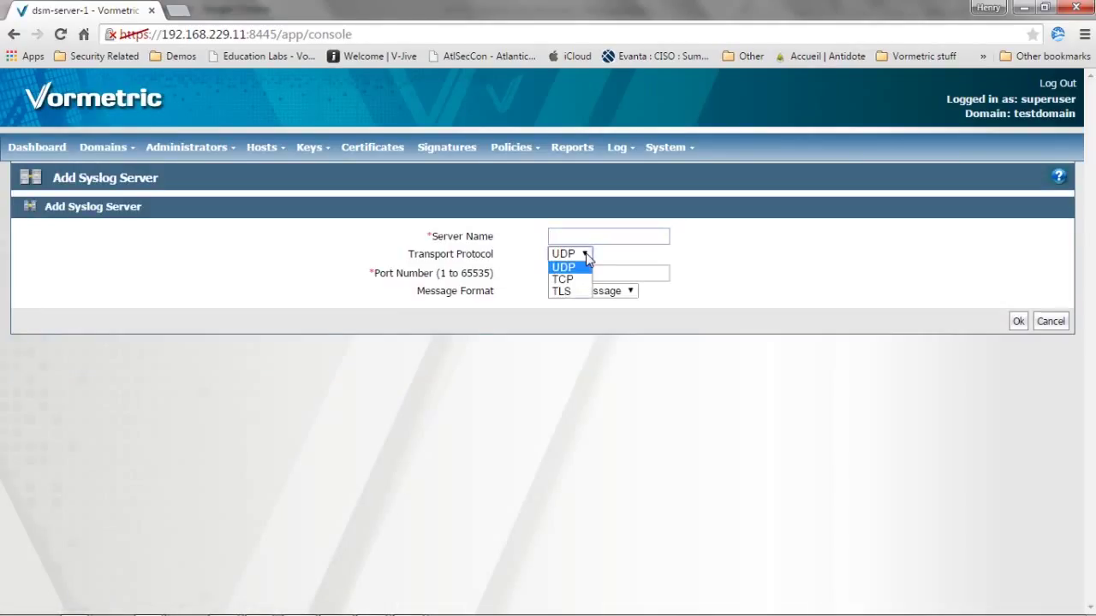
click(586, 266)
click(631, 293)
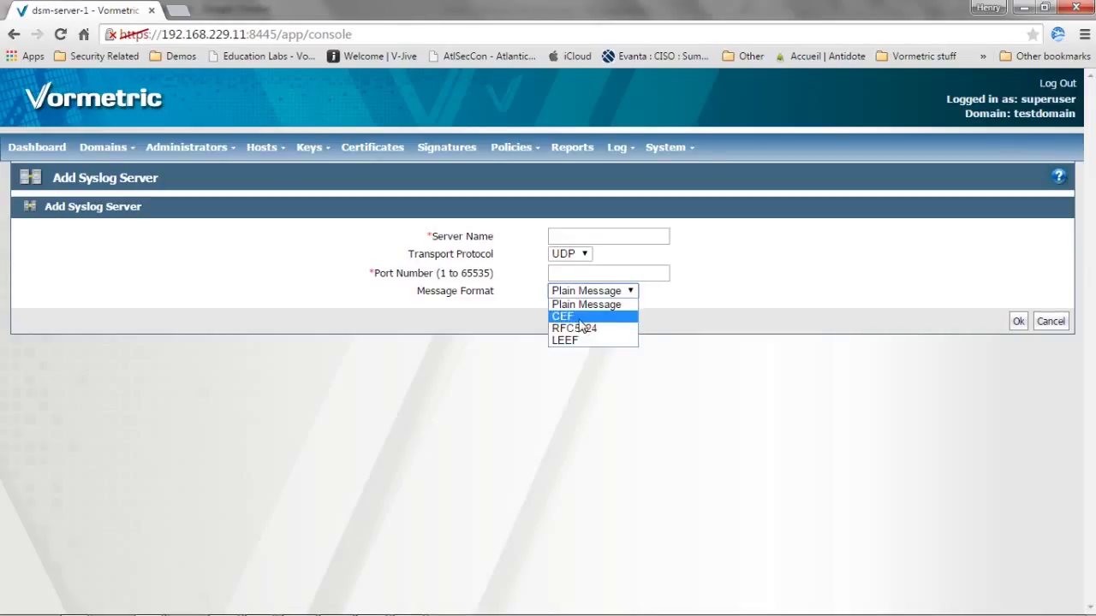
click(833, 339)
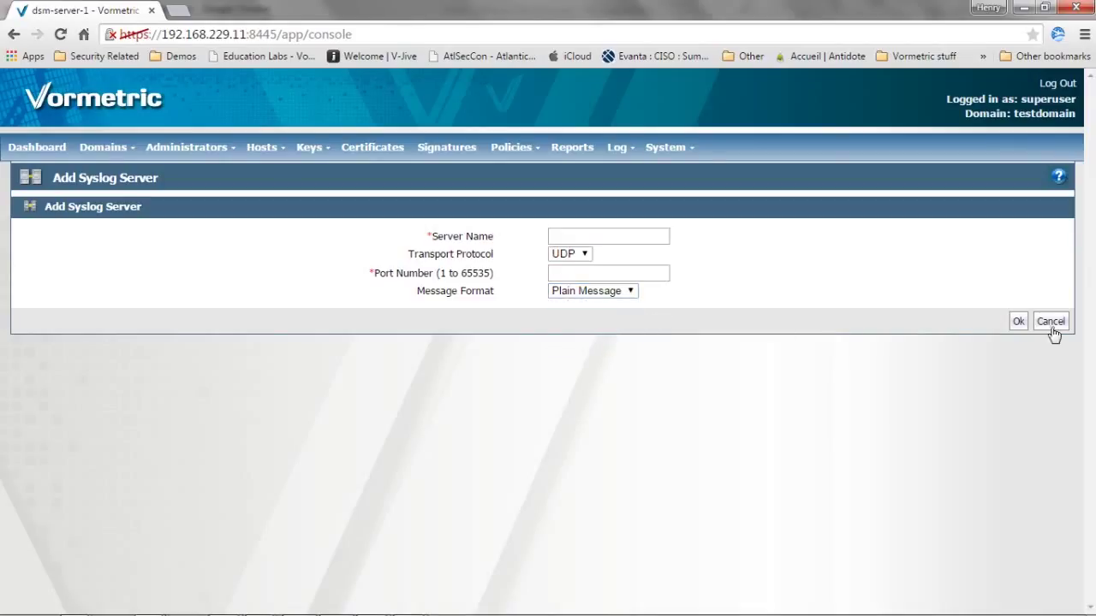
click(631, 292)
click(806, 338)
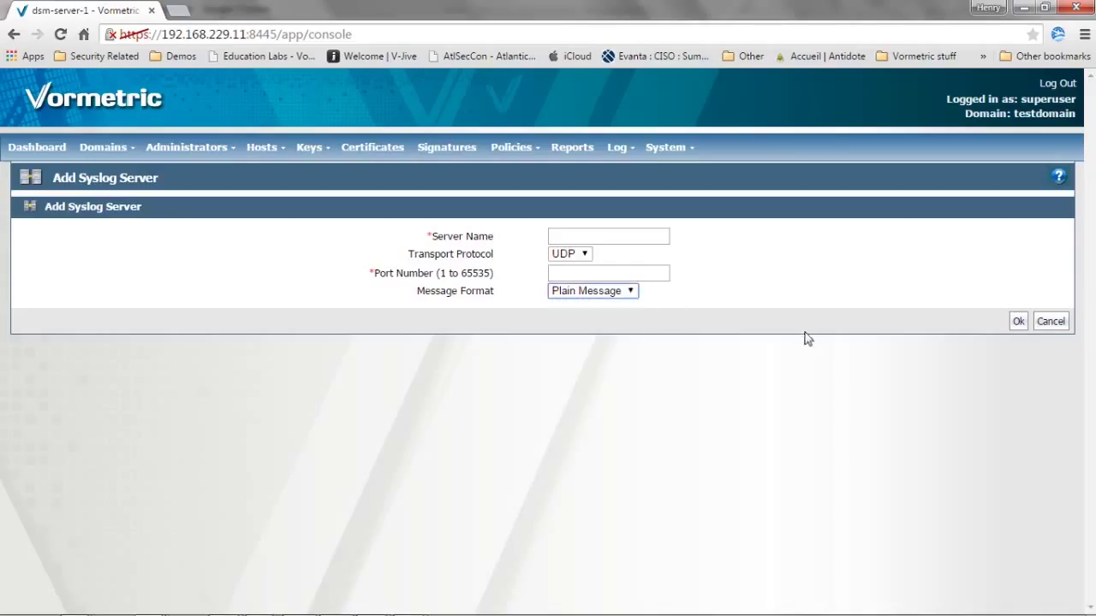
click(1049, 323)
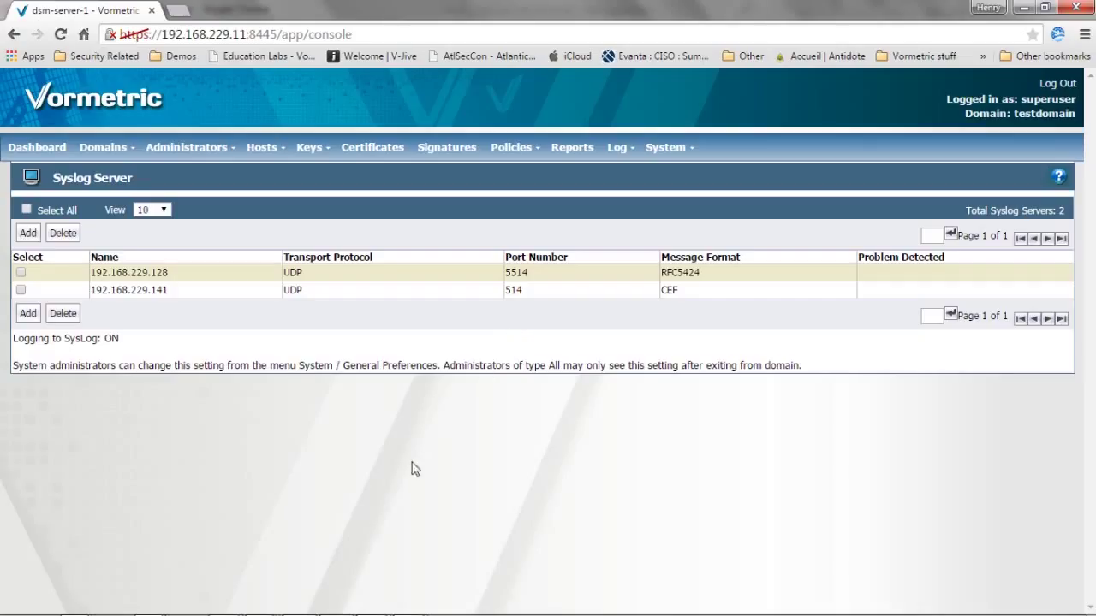
Switch to the linux-node-1 terminals and list vdata1 in the th session with ls and ls -l.
mouse_move(377, 603)
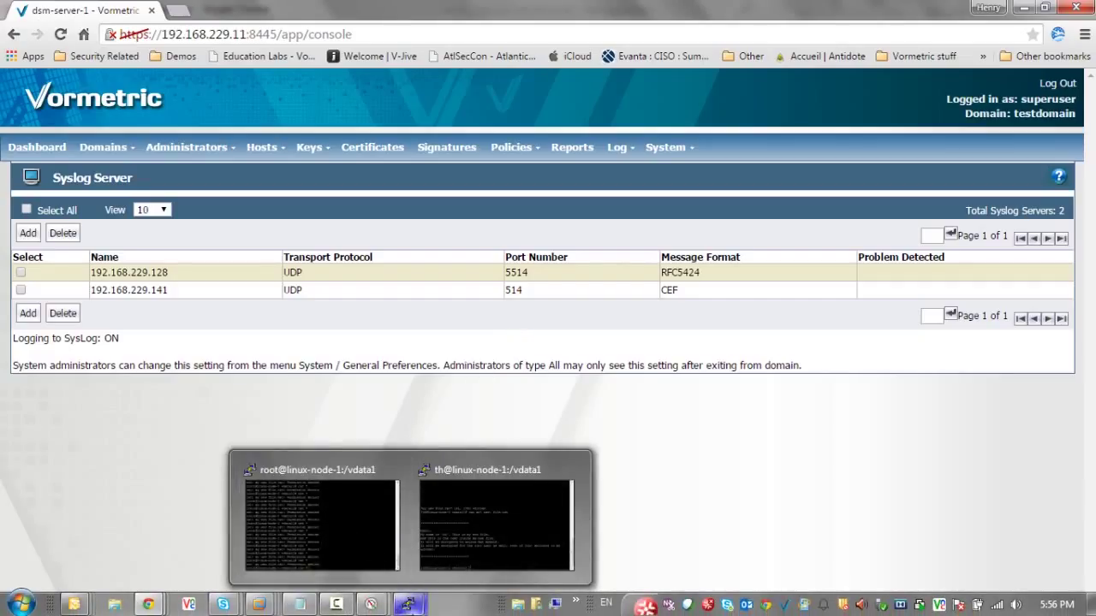
click(396, 492)
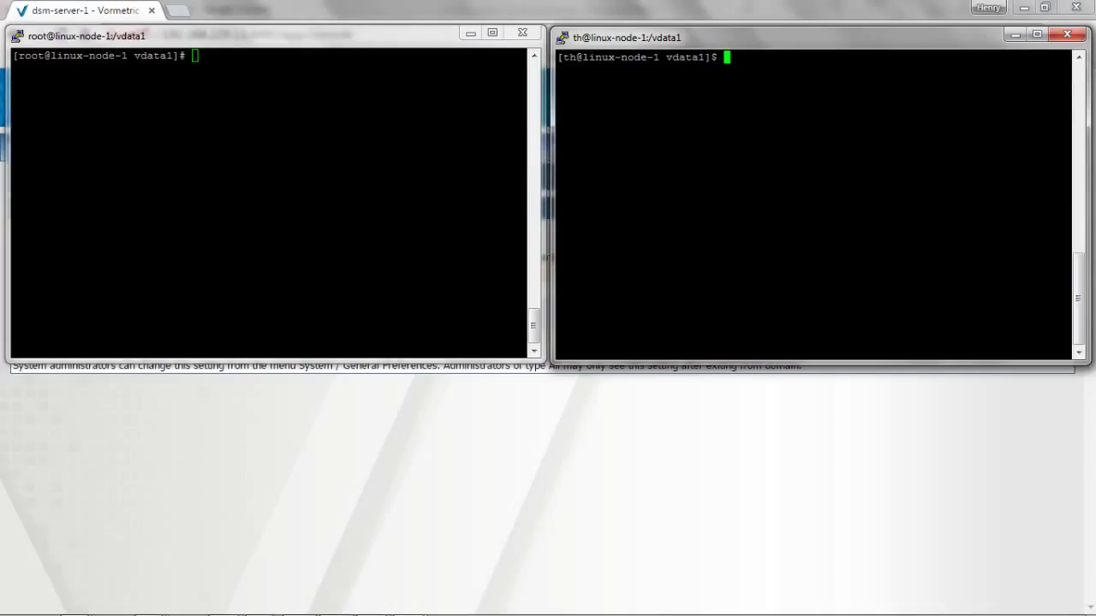
click(196, 56)
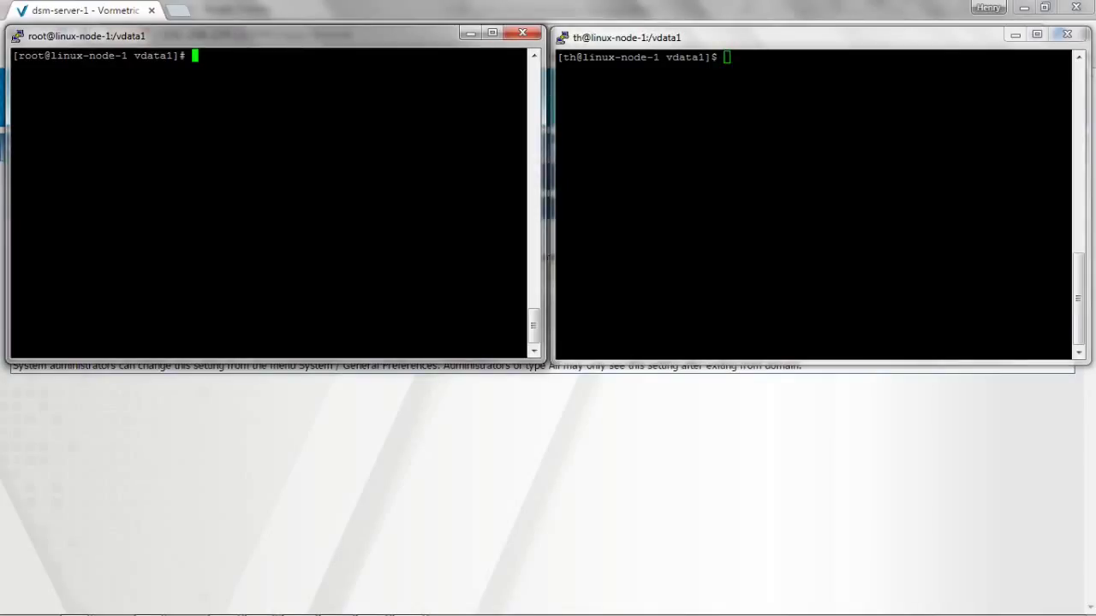
click(727, 57)
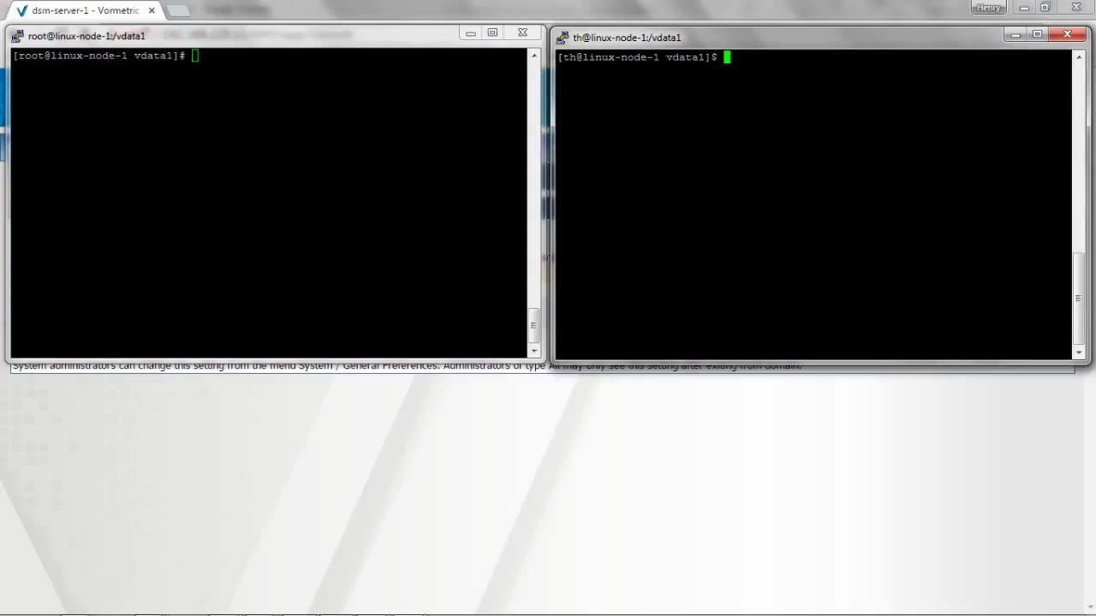
text(ls)
key(Return)
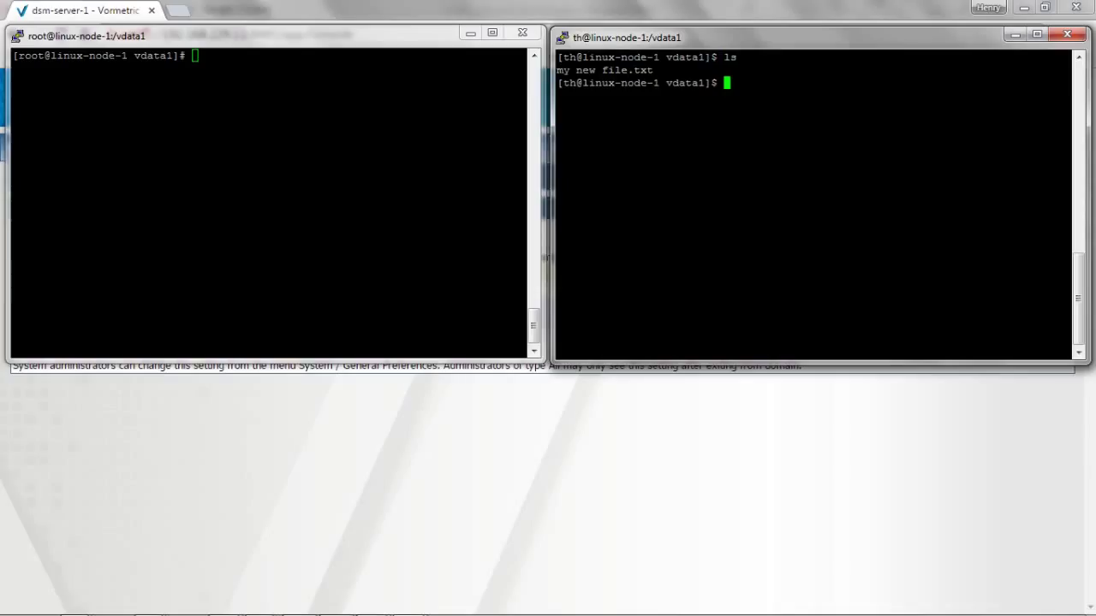
text(ls -l)
key(Return)
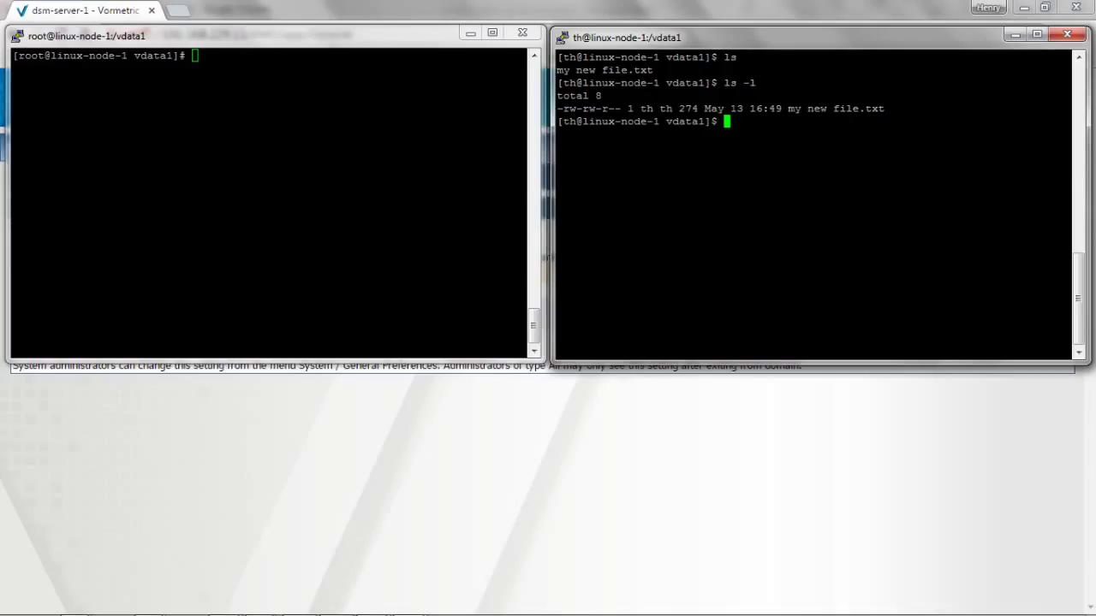
Print the contents of the files in vdata1 from the th session with cat *.
text(ca)
text(*)
key(Return)
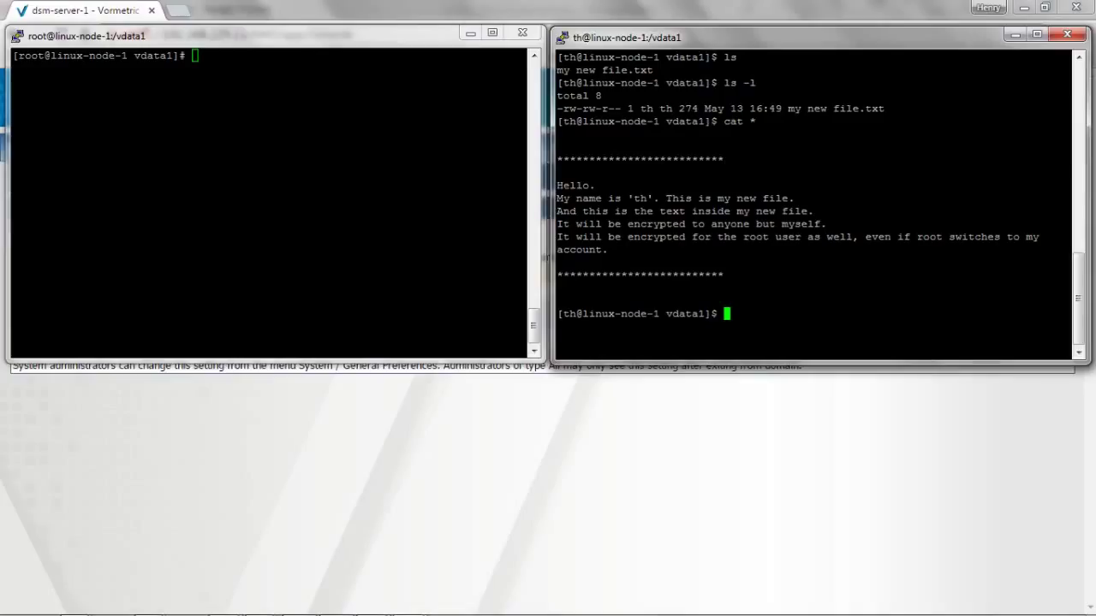
List vdata1 in the root session with ls and ls -l.
key(alt+Tab)
text(l)
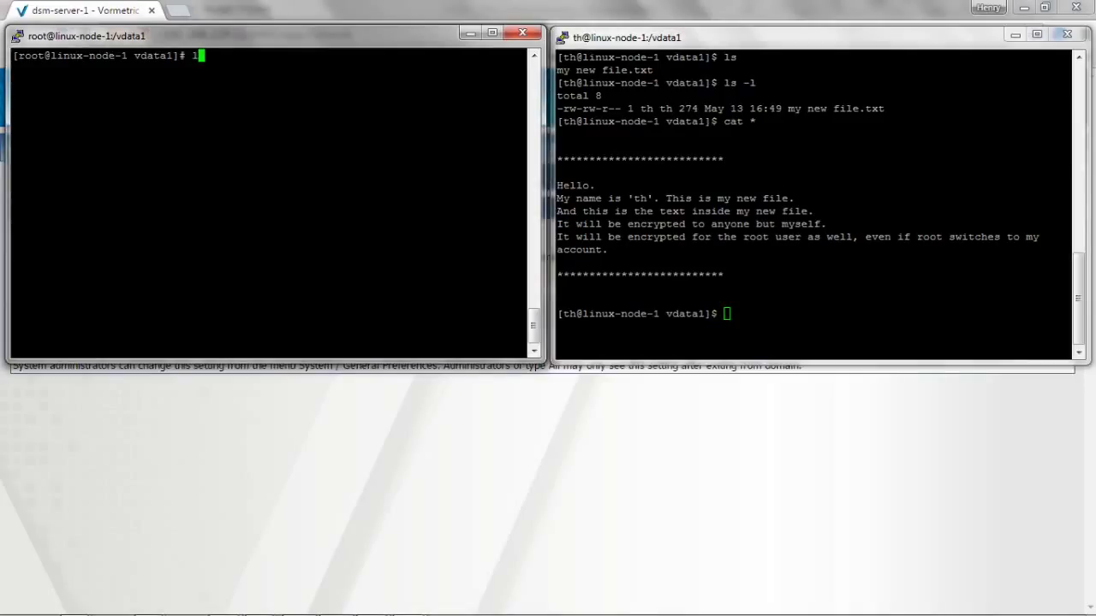
text(s)
key(Return)
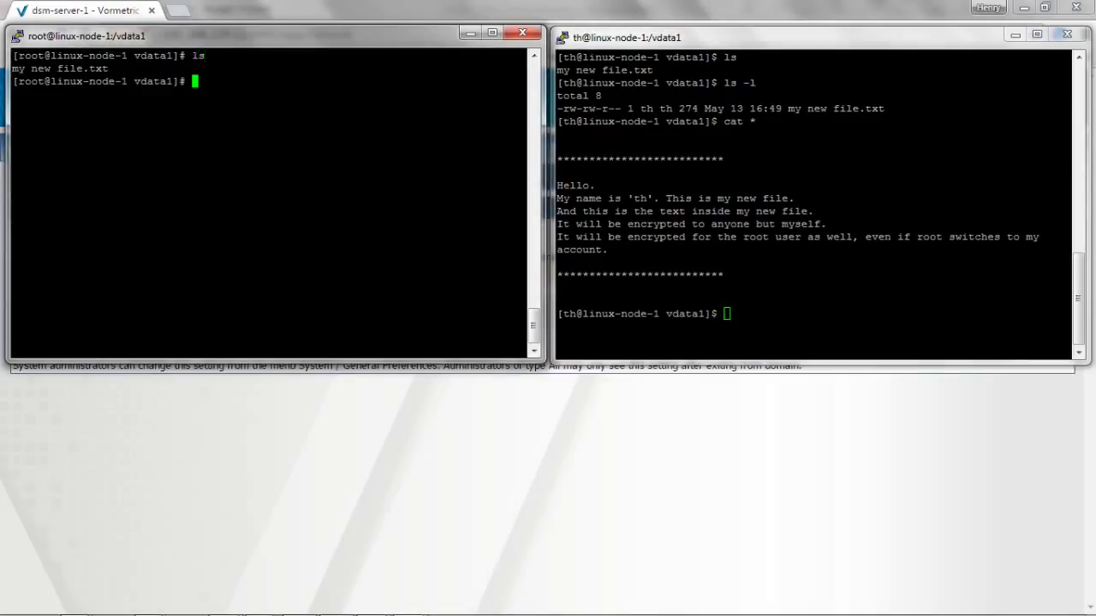
text(ls -l)
key(Return)
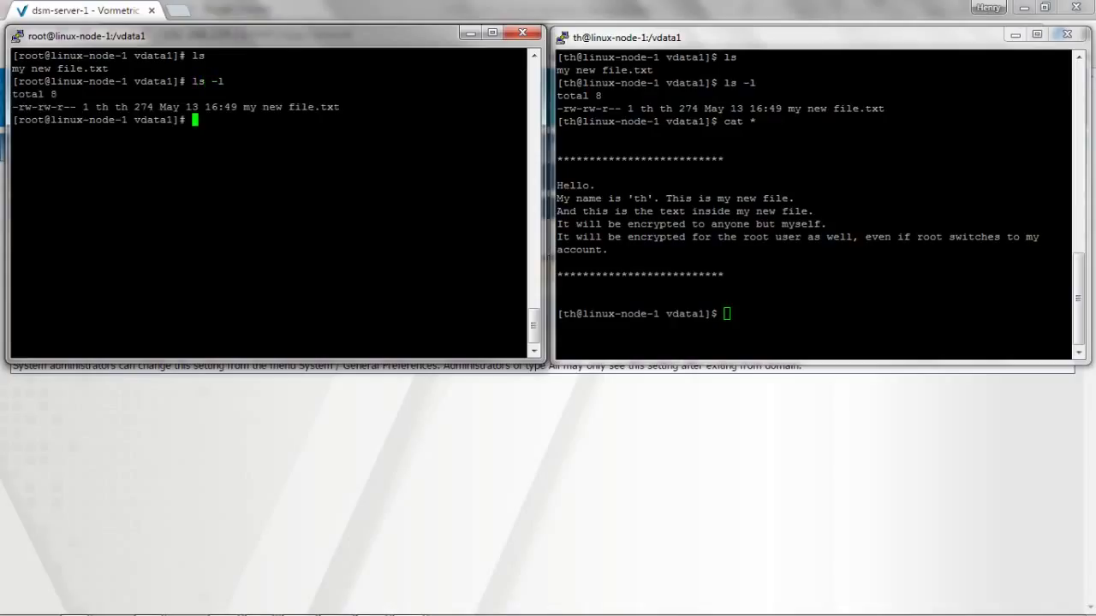
Try to read the files in vdata1 as root with cat *.
text(cat 8)
key(BackSpace)
text(*)
key(Return)
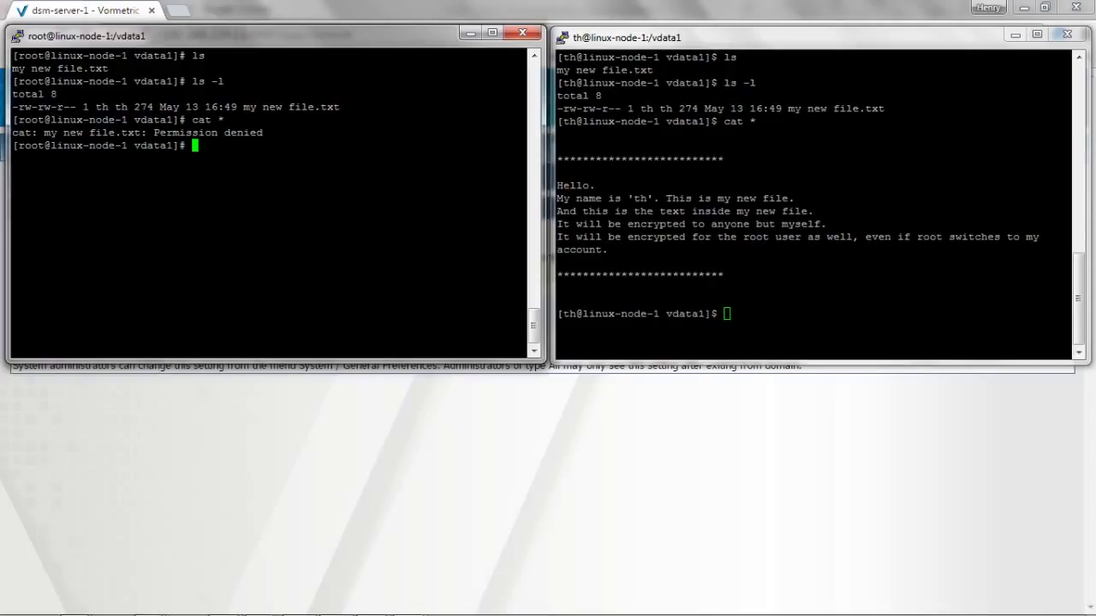
Change the root session to the th account with su th.
text(su th)
key(Return)
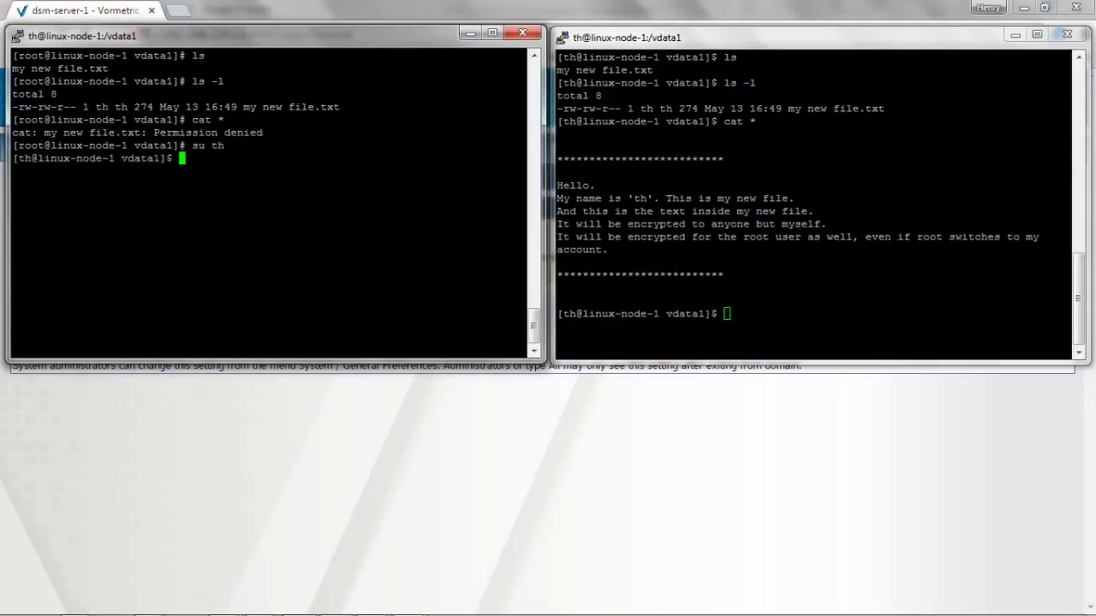
Run cat * in vdata1 from the session switched from root to th, and again from the original th session.
text(cat *)
key(Return)
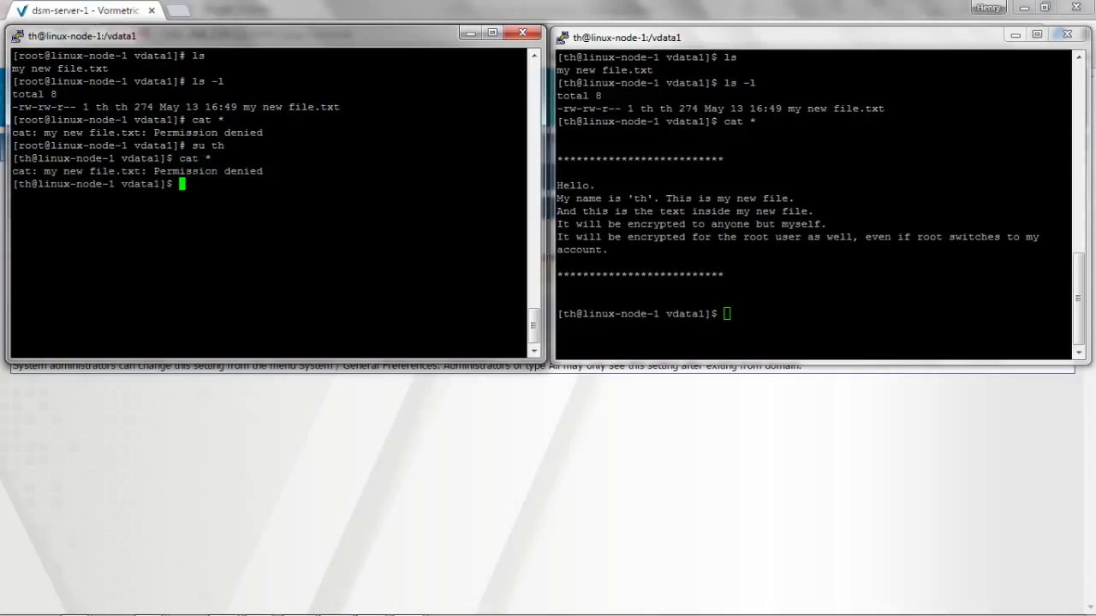
click(727, 314)
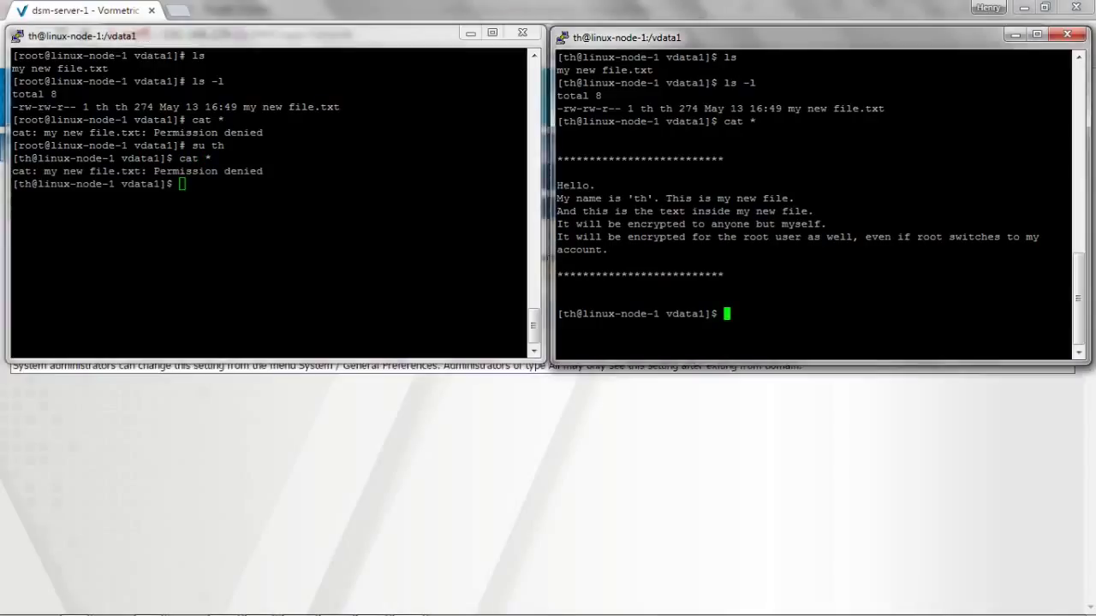
text(cat *)
key(Return)
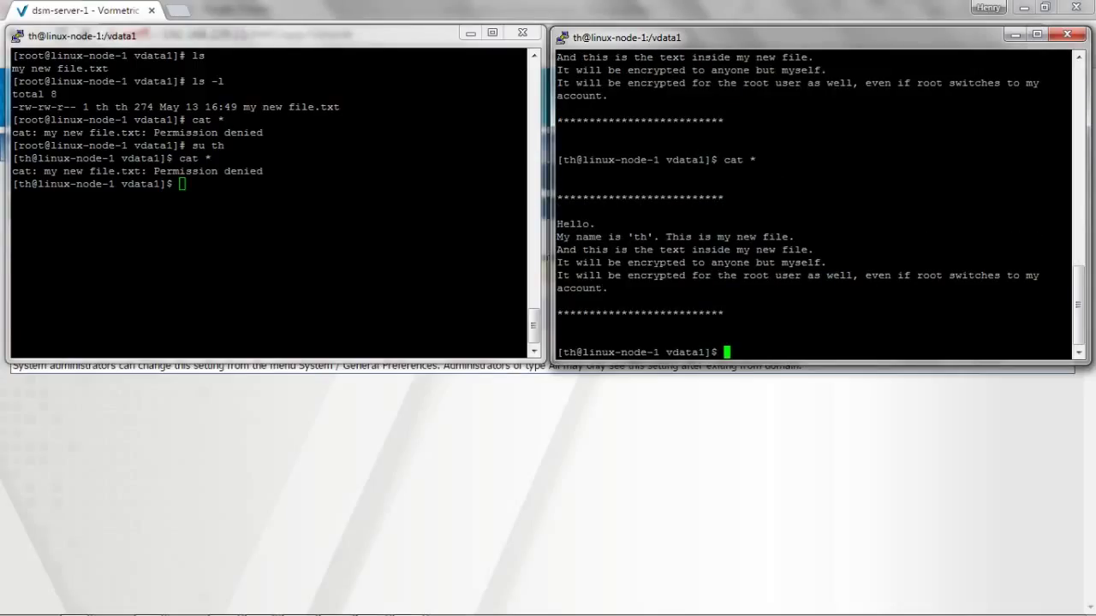
Repeat cat * about a dozen times in the session switched from root to generate a series of file access events.
key(alt+Tab)
key(Up)
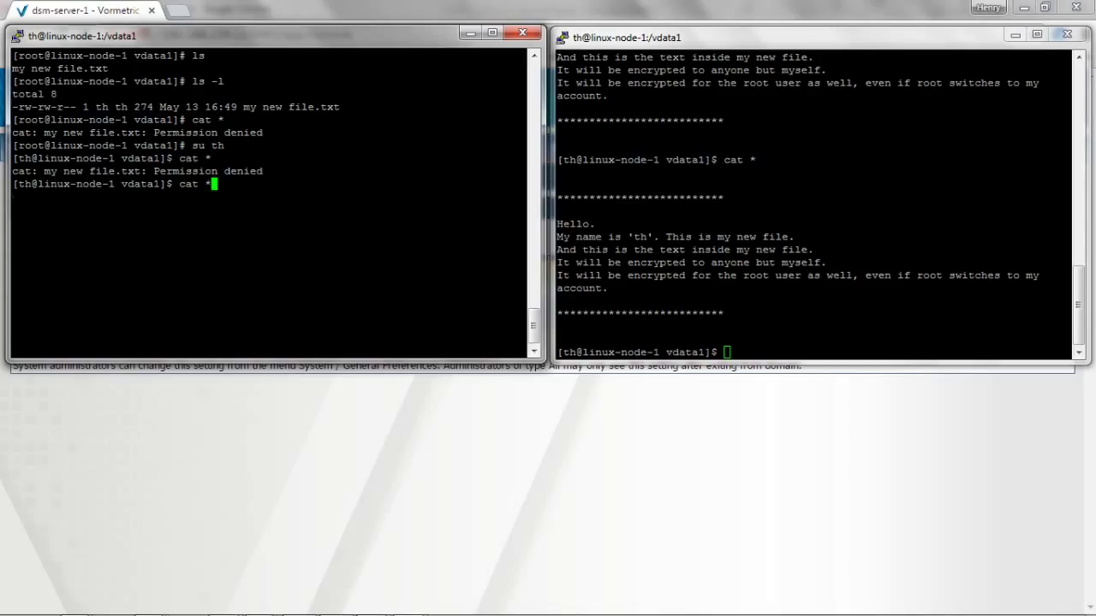
key(Return)
key(Up)
key(Return)
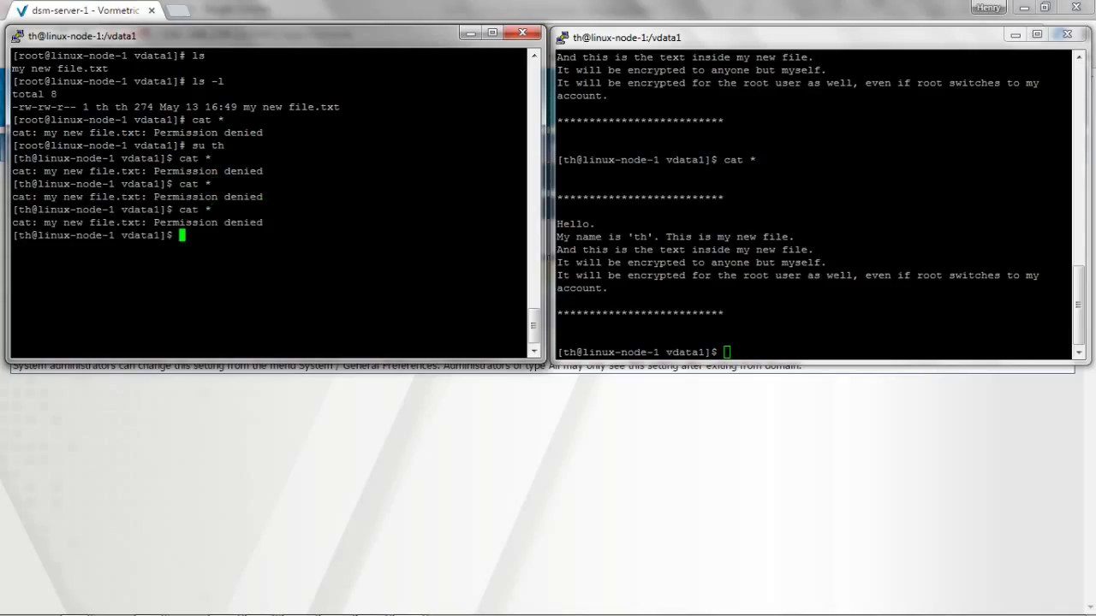
key(Up)
key(Return)
key(Up)
key(Return)
key(Up)
key(Return)
key(Up)
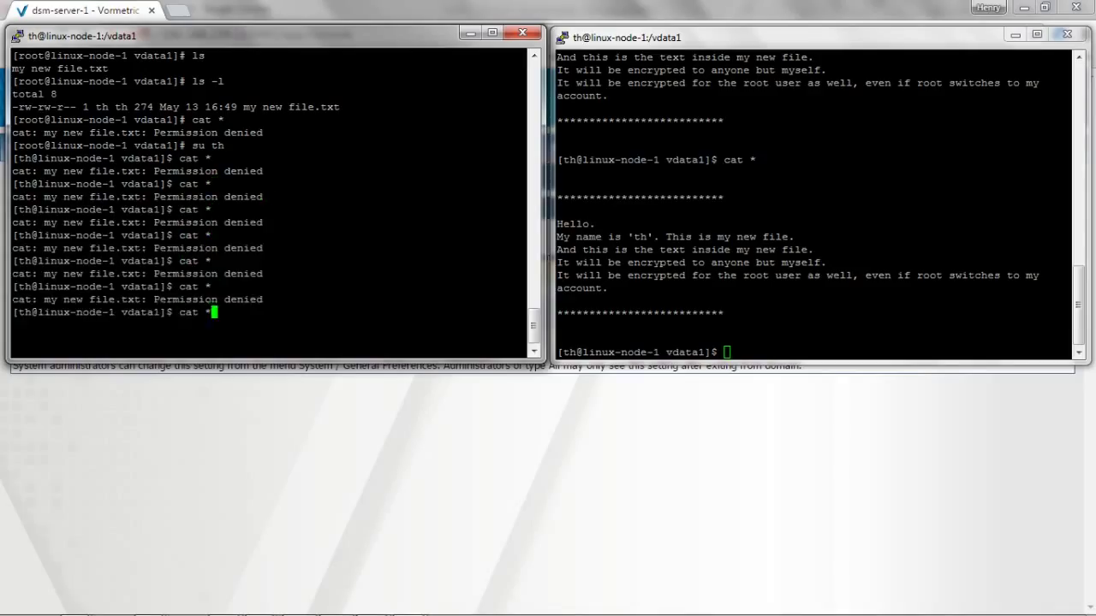
key(Return)
key(Up)
key(Return)
key(Up)
key(Return)
key(Up)
key(Return)
key(Up)
key(Return)
key(Up)
key(Return)
key(Up)
key(Down)
key(Up)
key(Down)
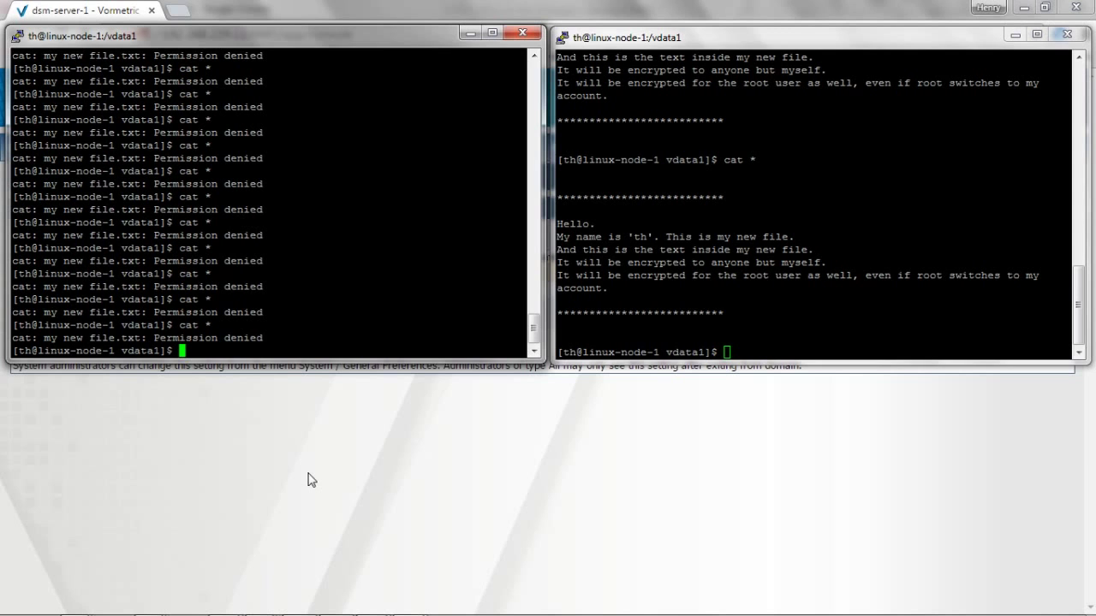
Switch to McAfee Enterprise Security Manager and refresh the Default Summary view.
click(374, 440)
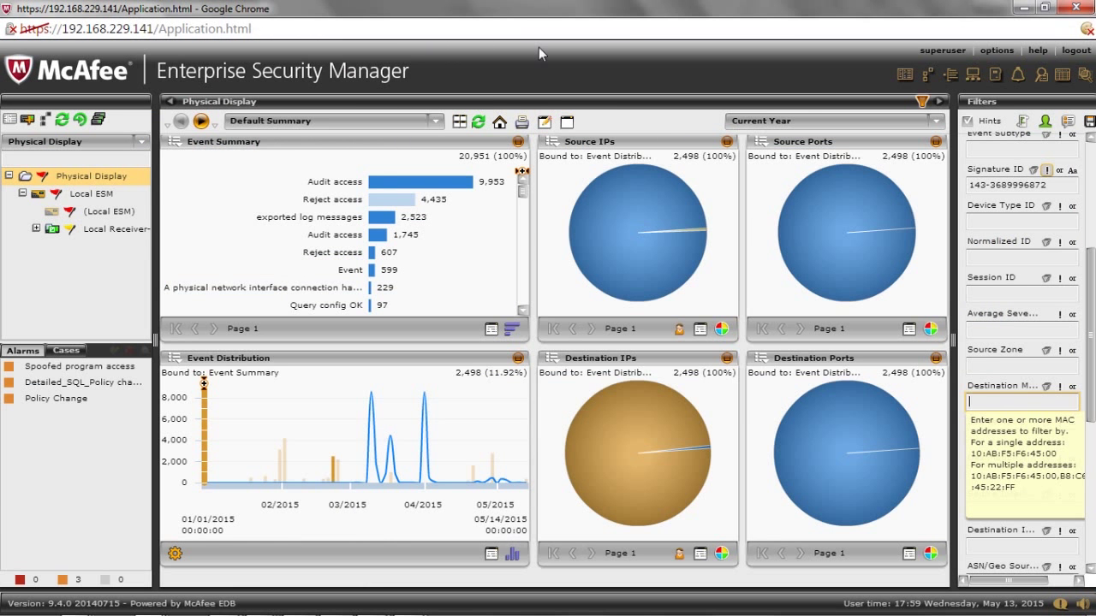
click(479, 122)
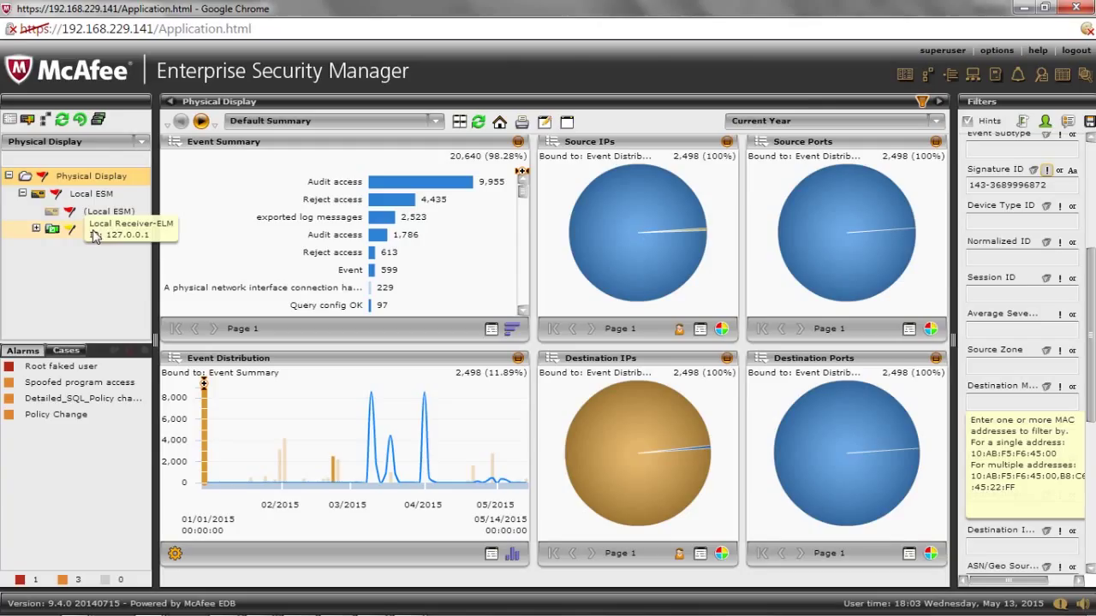
Expand Local Receiver-ELM and its VormetricDSM data source in the device tree and select the VormetricDSM parent entry.
click(95, 237)
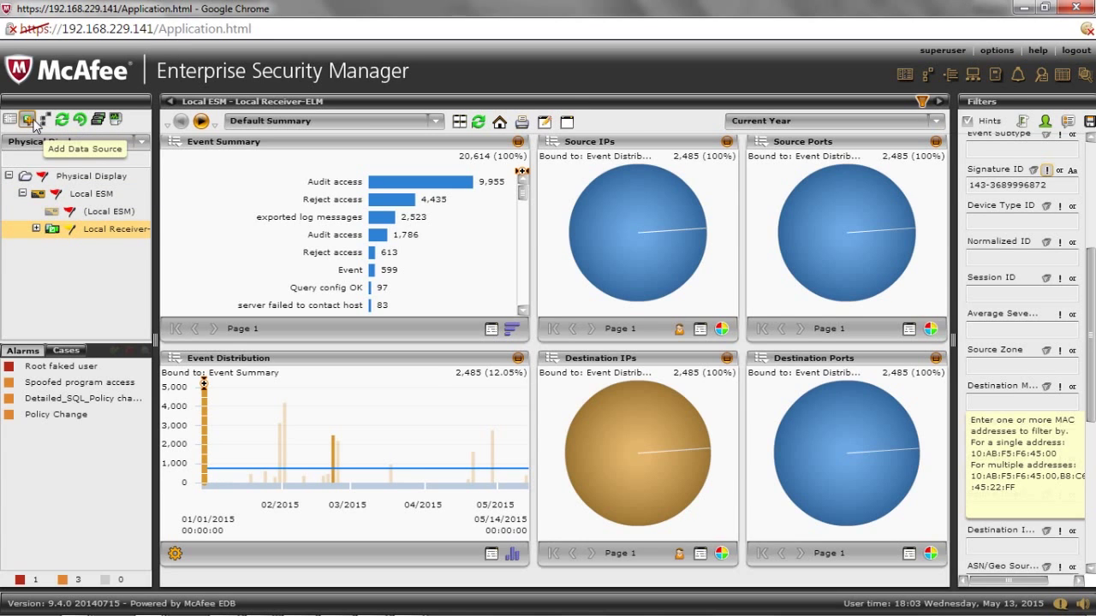
click(36, 229)
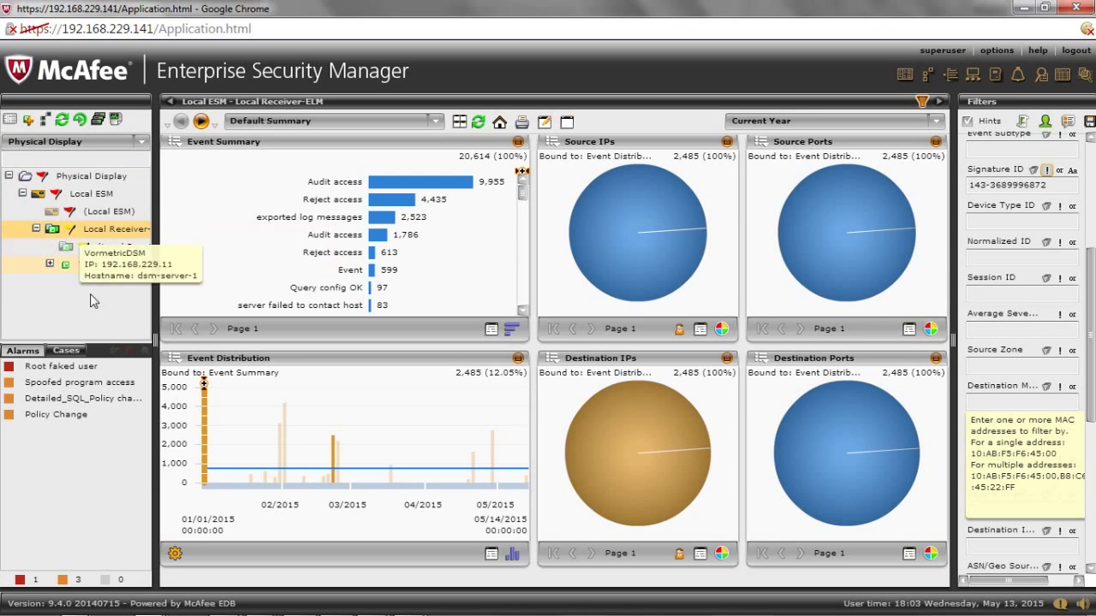
click(87, 270)
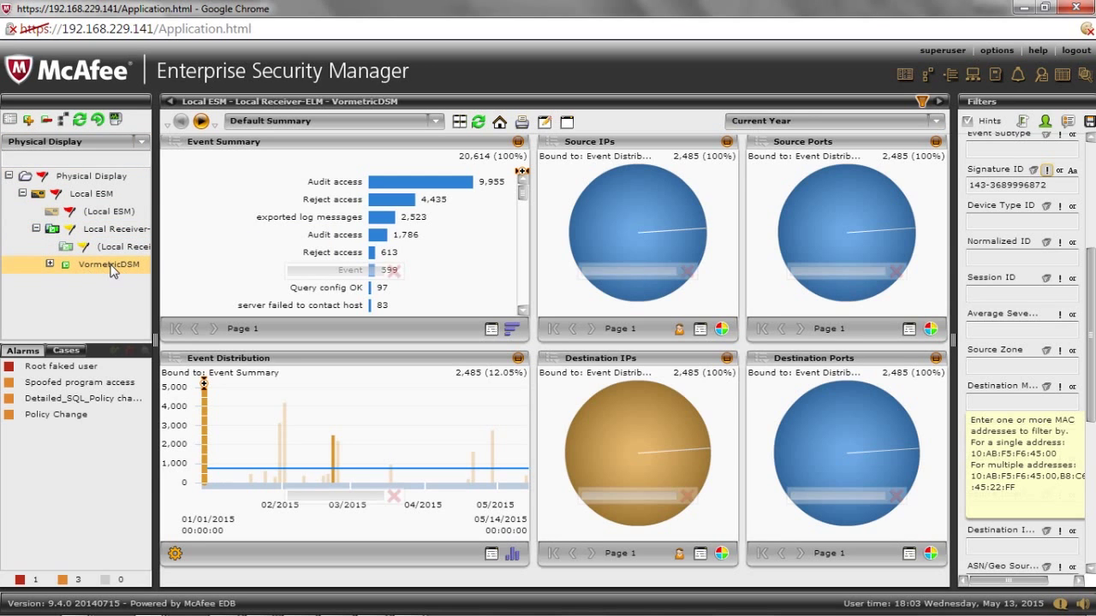
click(49, 265)
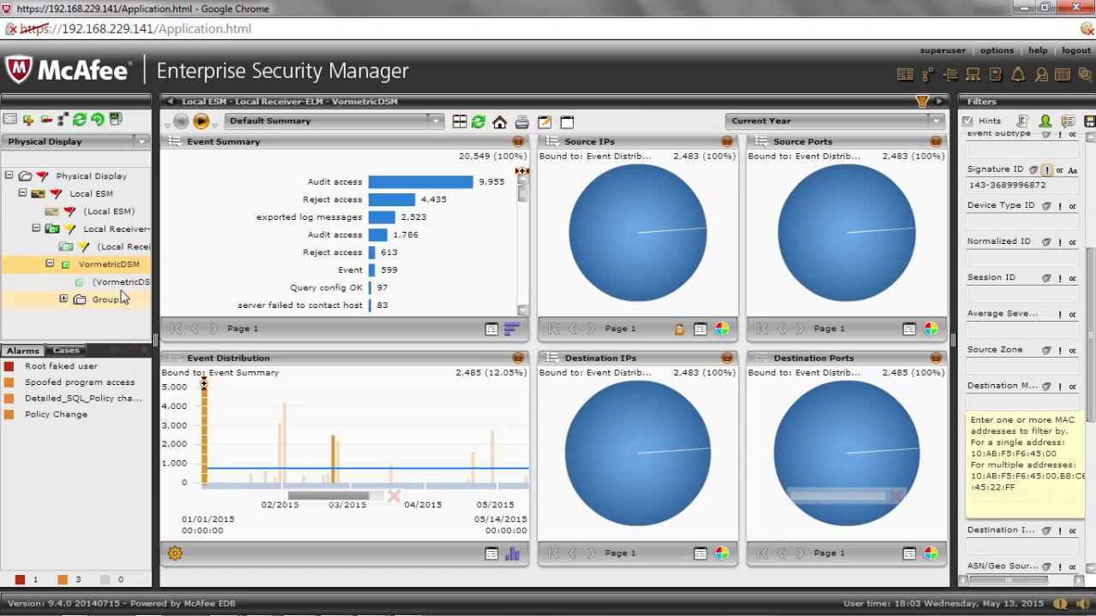
click(122, 283)
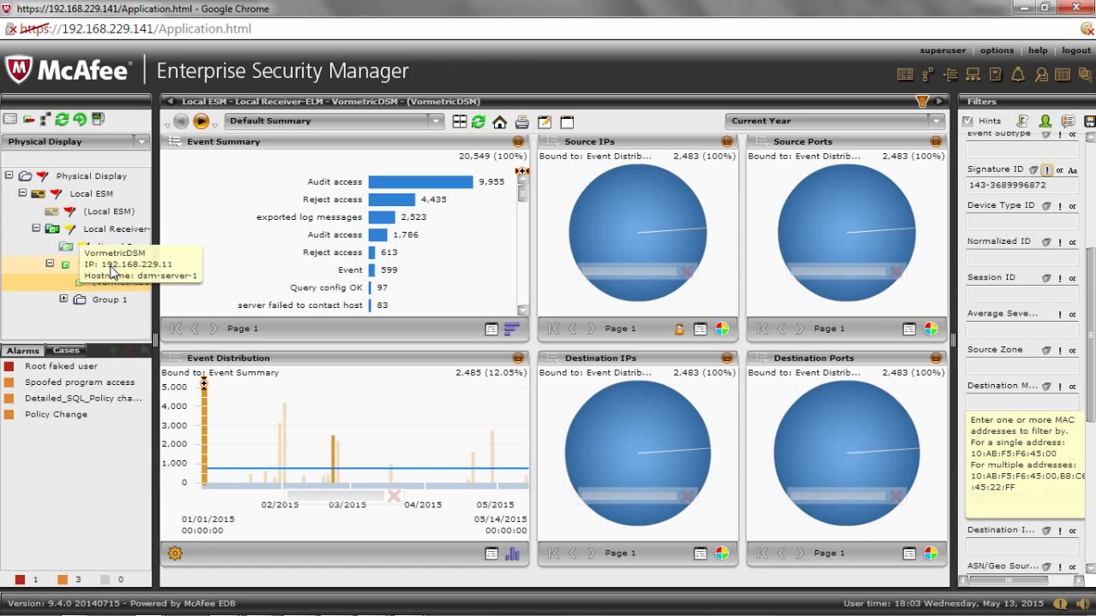
click(112, 266)
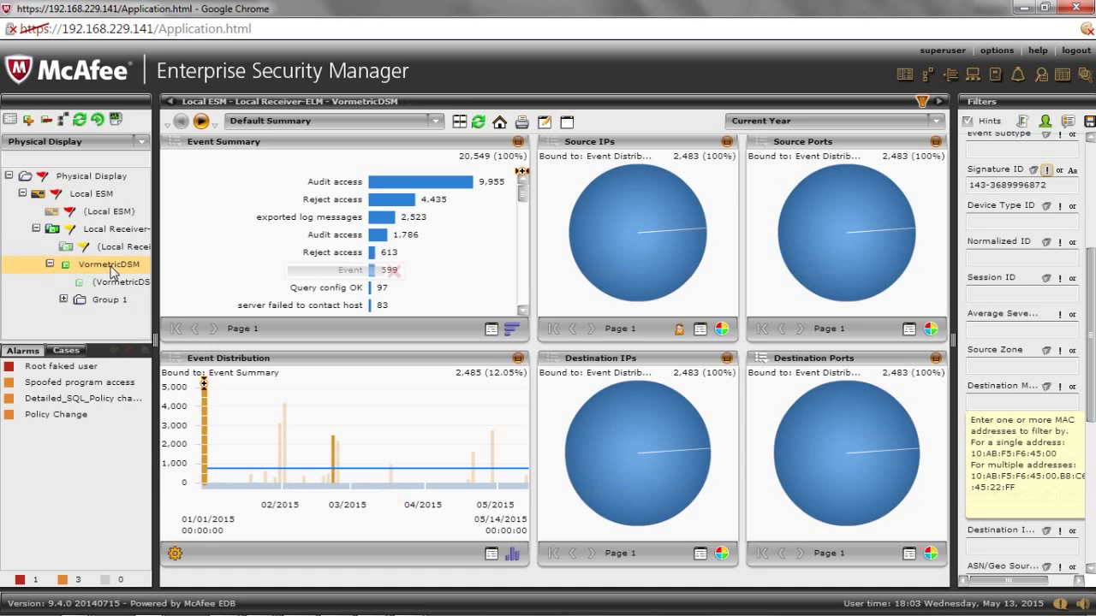
Open the settings editor of the VormetricDSM data source and examine the available vendors and models.
click(10, 120)
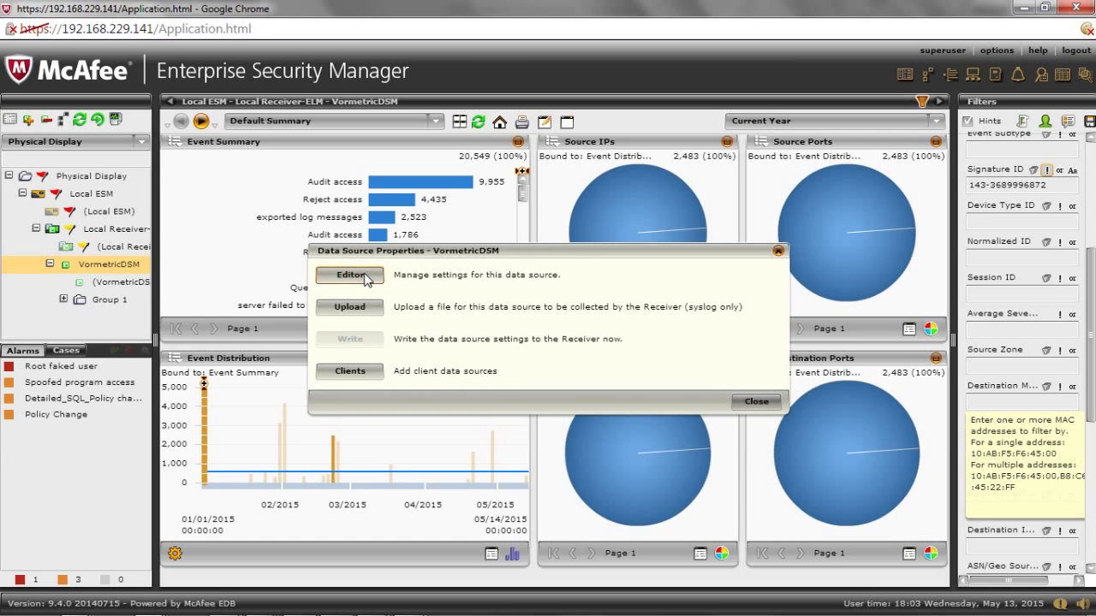
click(366, 278)
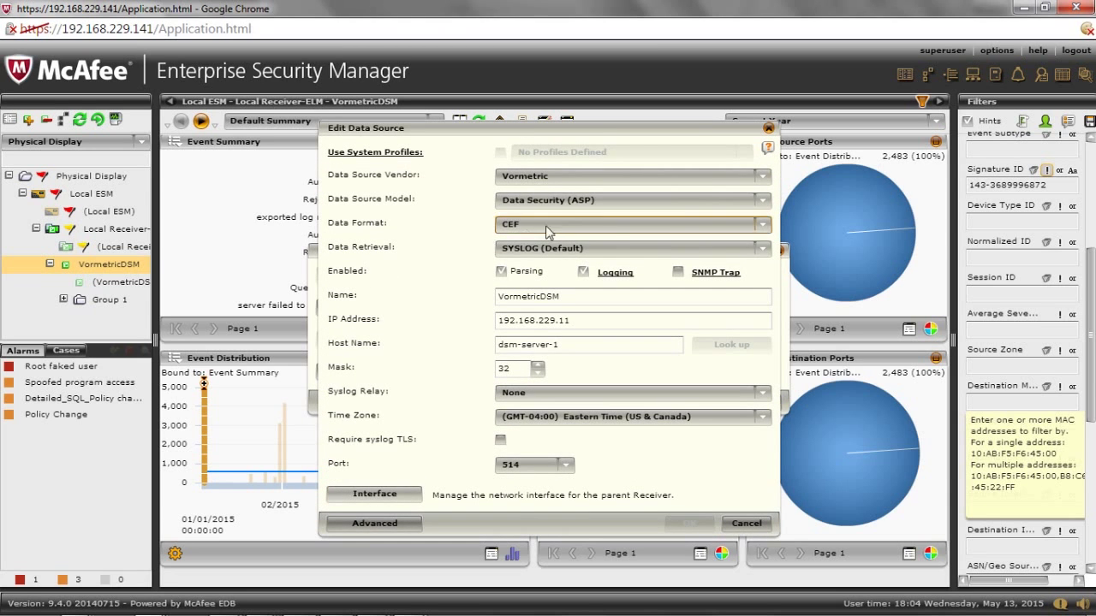
click(761, 177)
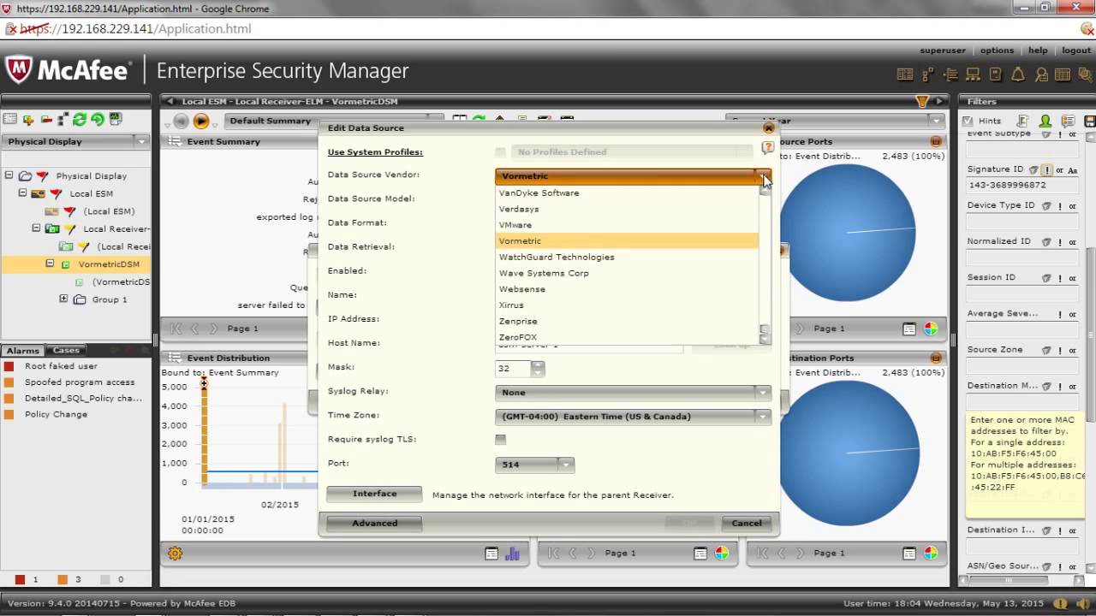
click(761, 178)
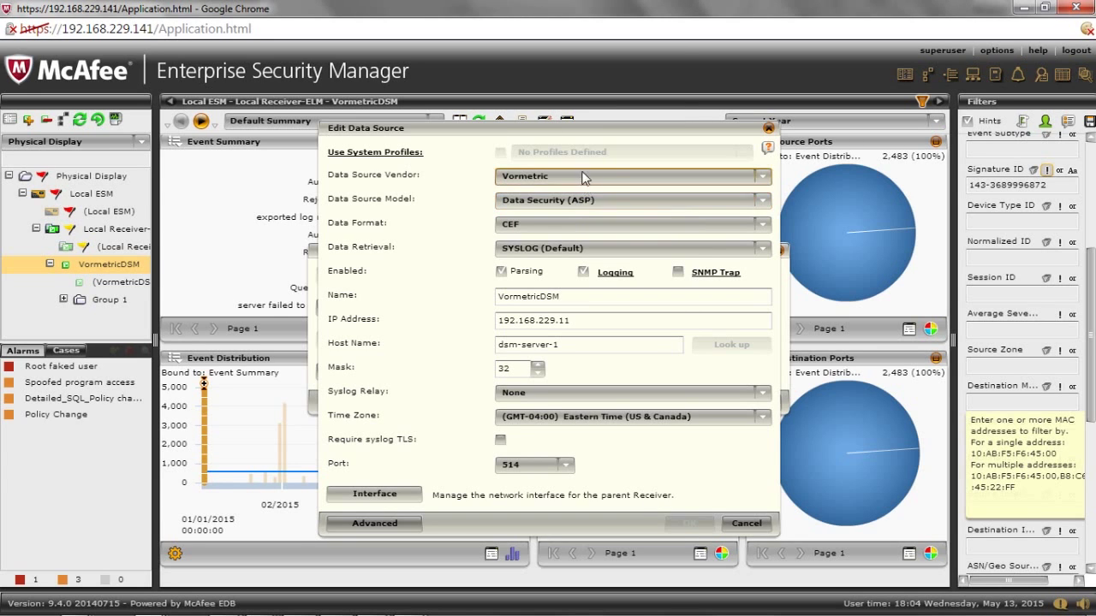
click(598, 202)
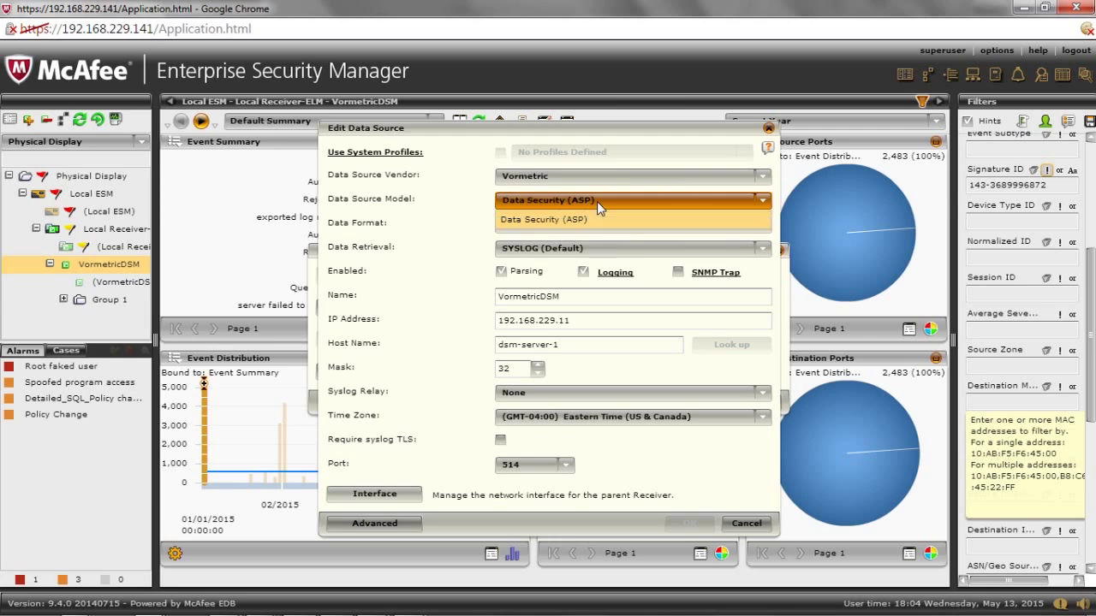
click(596, 201)
Examine the data format and data retrieval options of VormetricDSM and close its settings without changes.
click(585, 226)
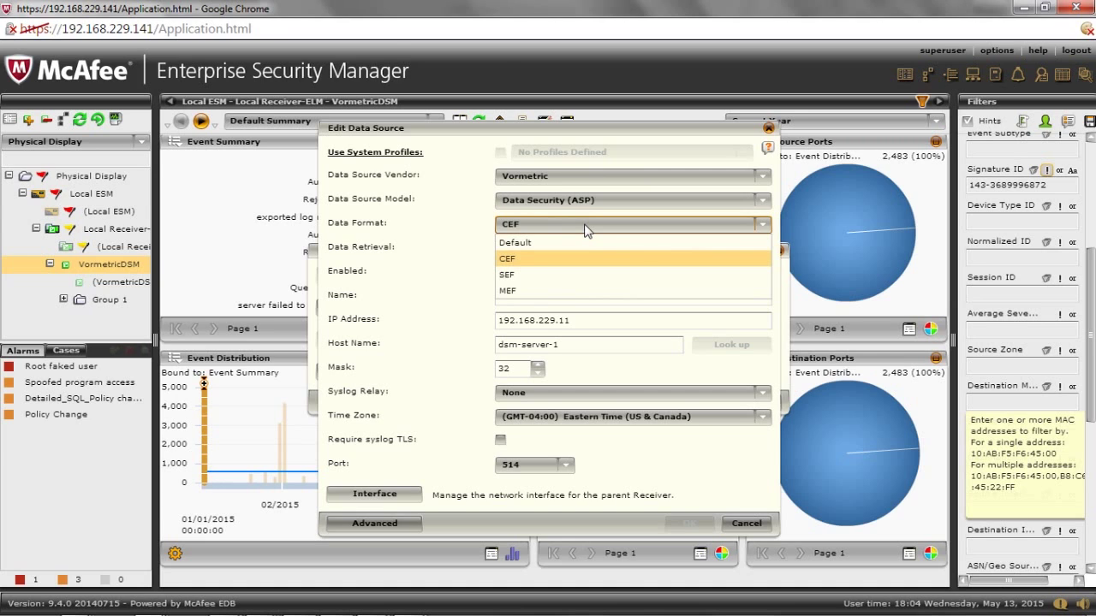
click(586, 229)
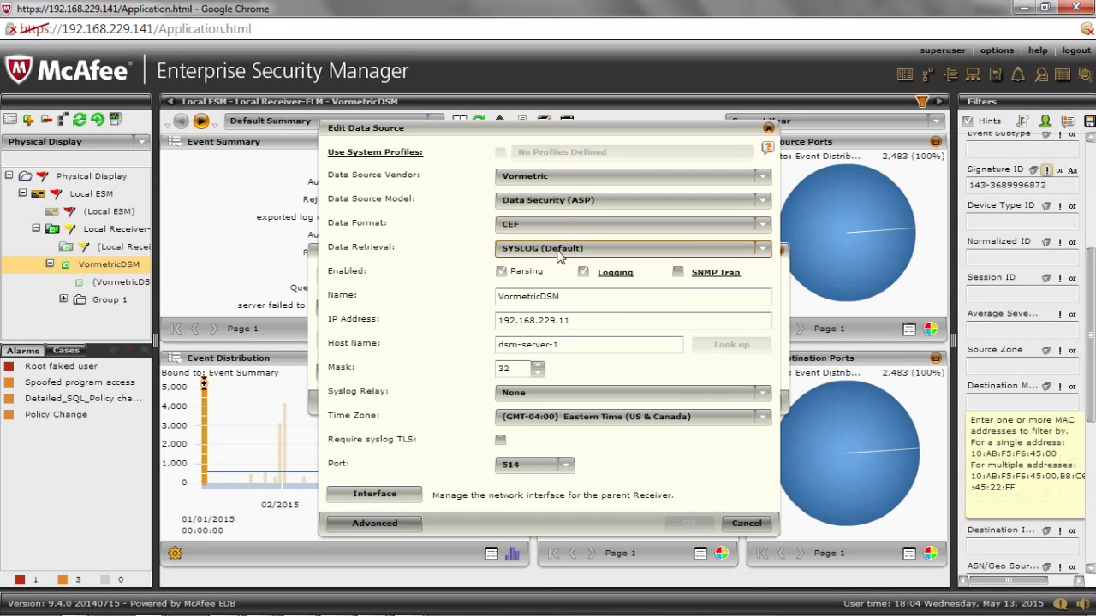
click(557, 252)
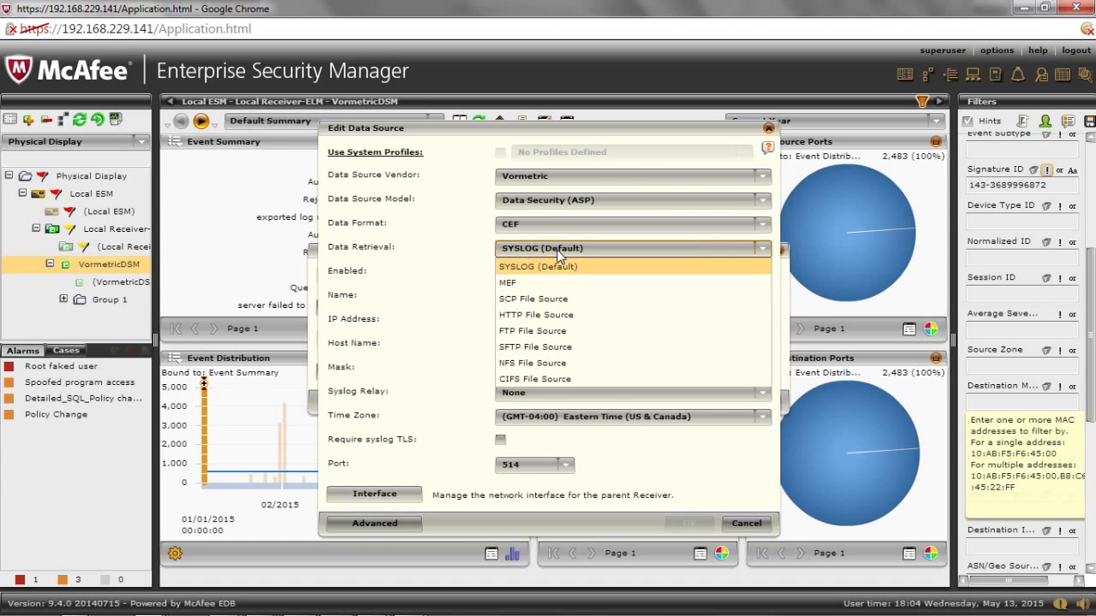
click(557, 250)
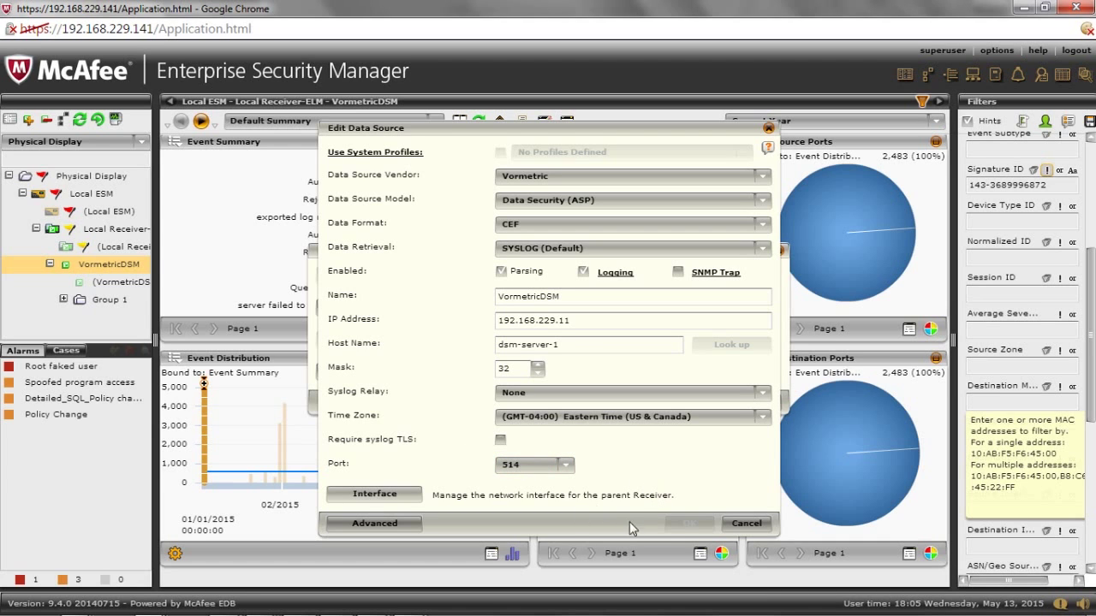
click(745, 524)
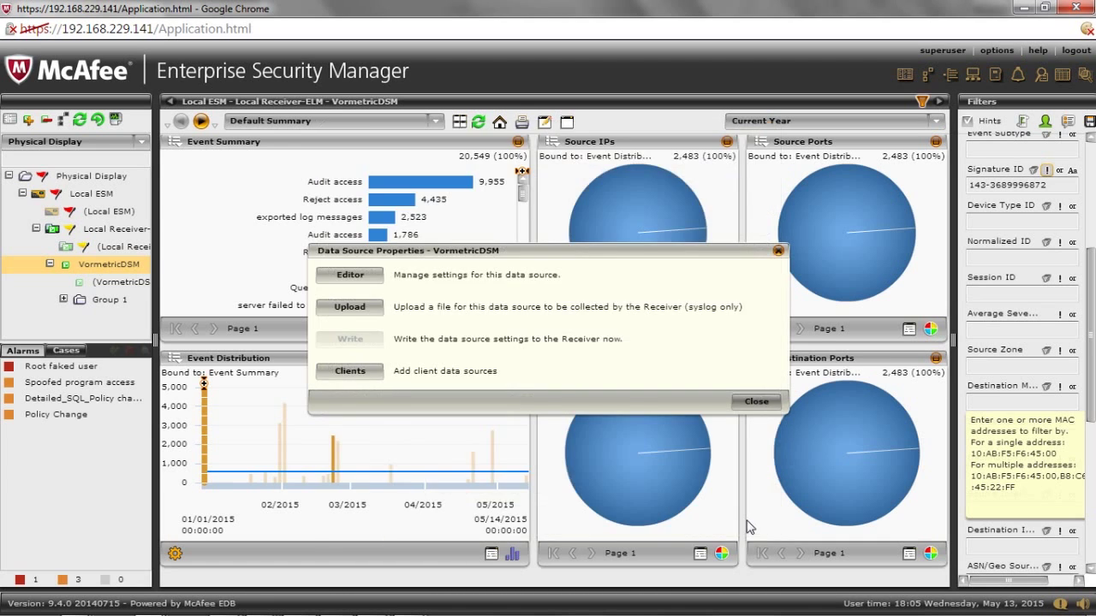
click(756, 402)
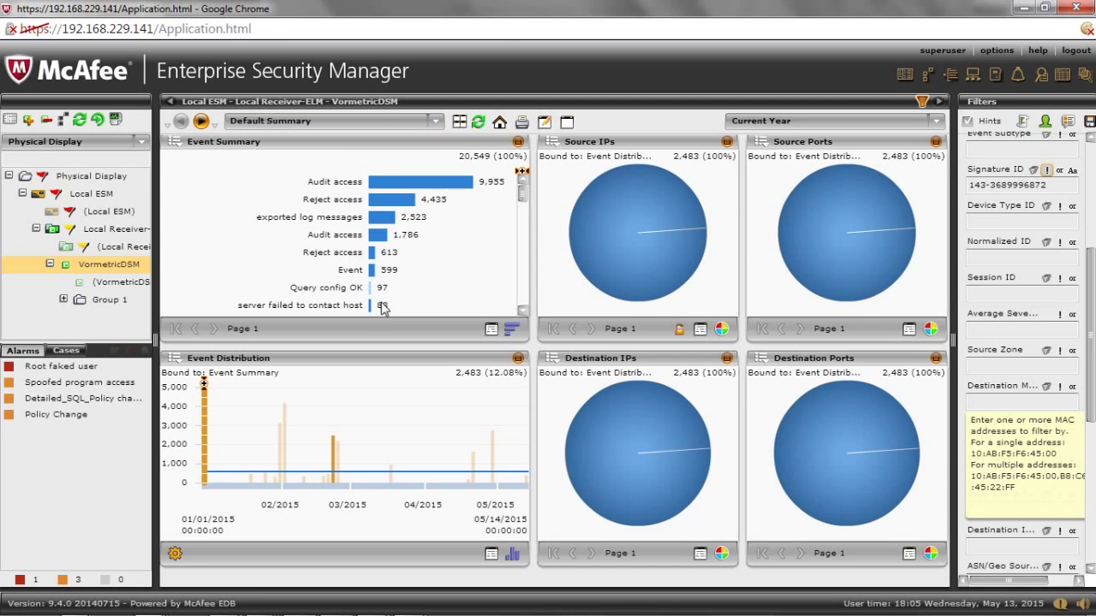
Filter the Default Summary charts by the larger Reject access entry and then by the smaller Reject access entry.
click(389, 201)
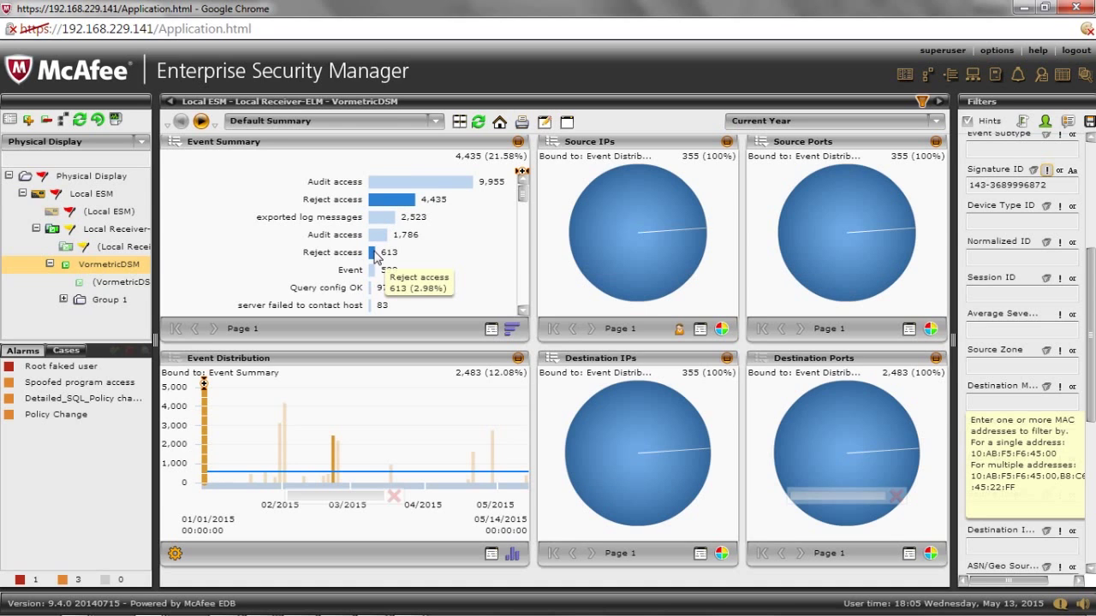
click(373, 254)
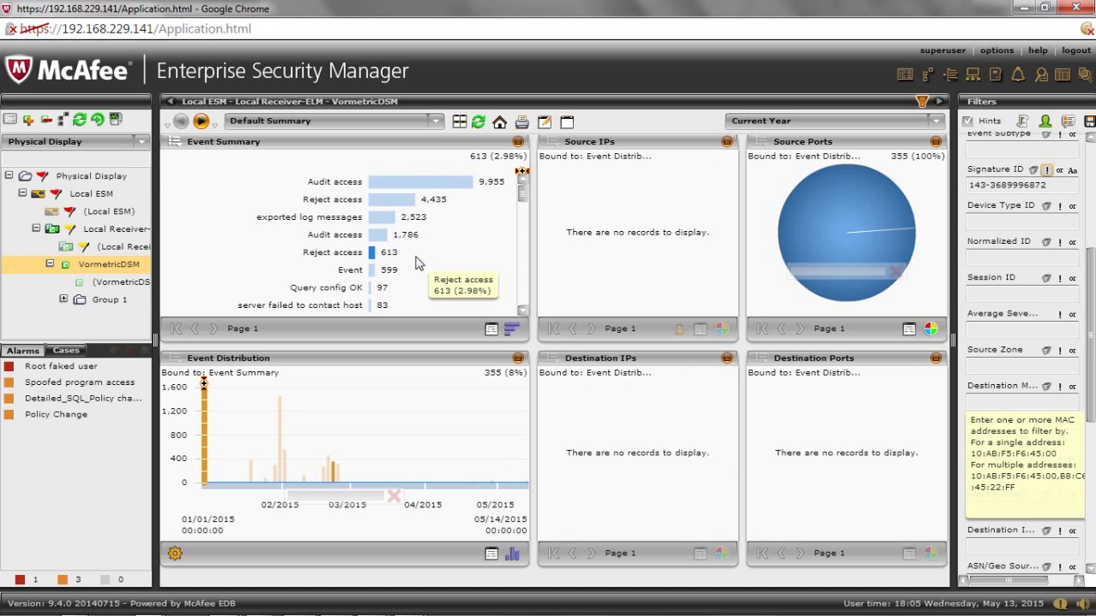
ctrl+click(418, 269)
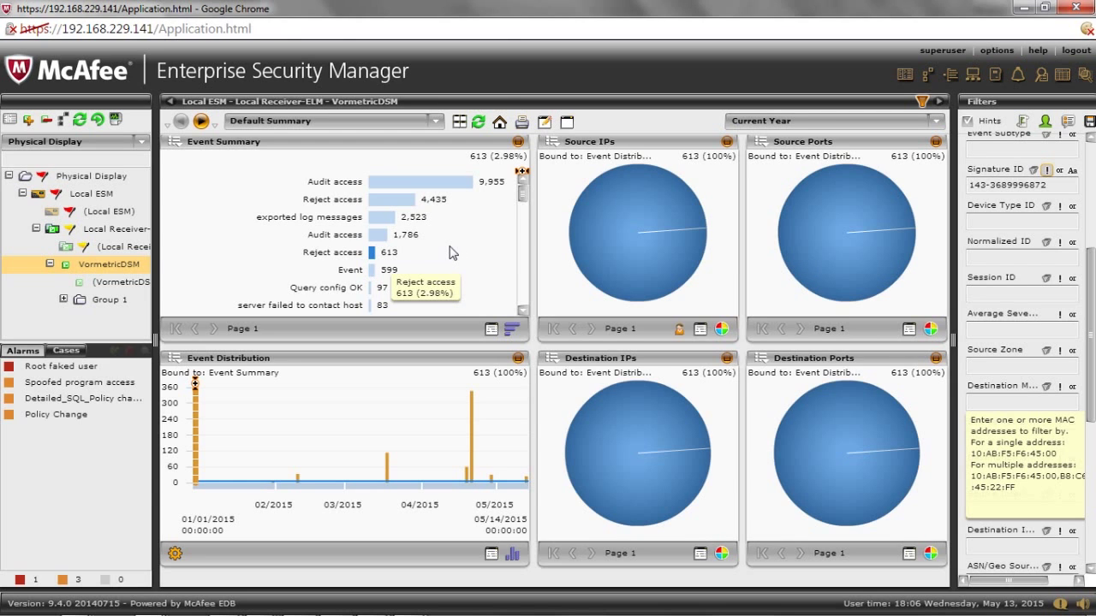
Change the VormetricDSM display from Default Summary to the Dashboard - Vormetric view.
click(436, 122)
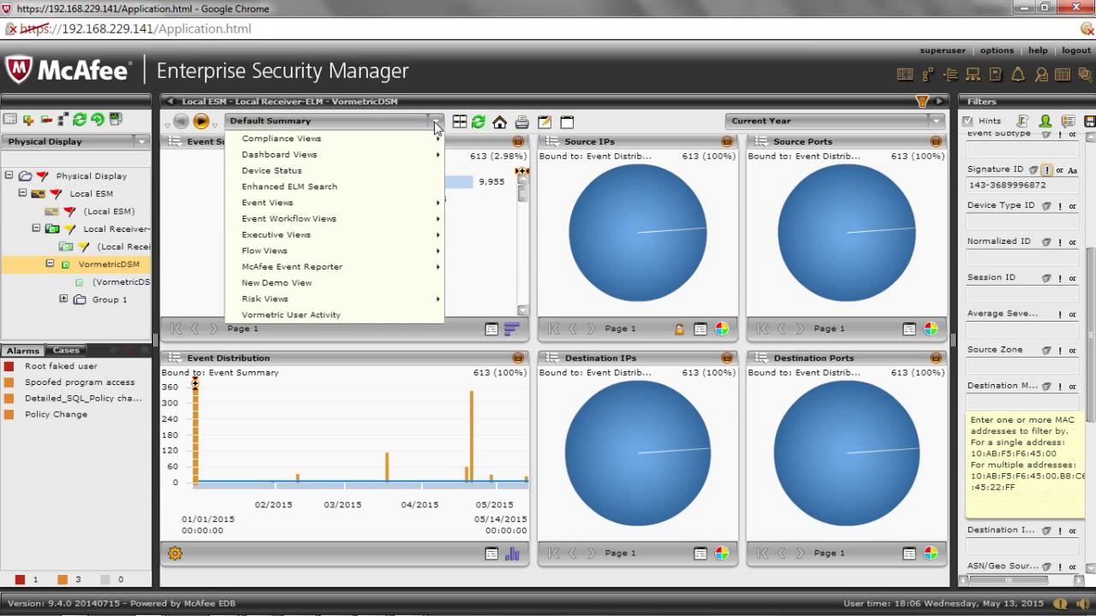
mouse_move(432, 158)
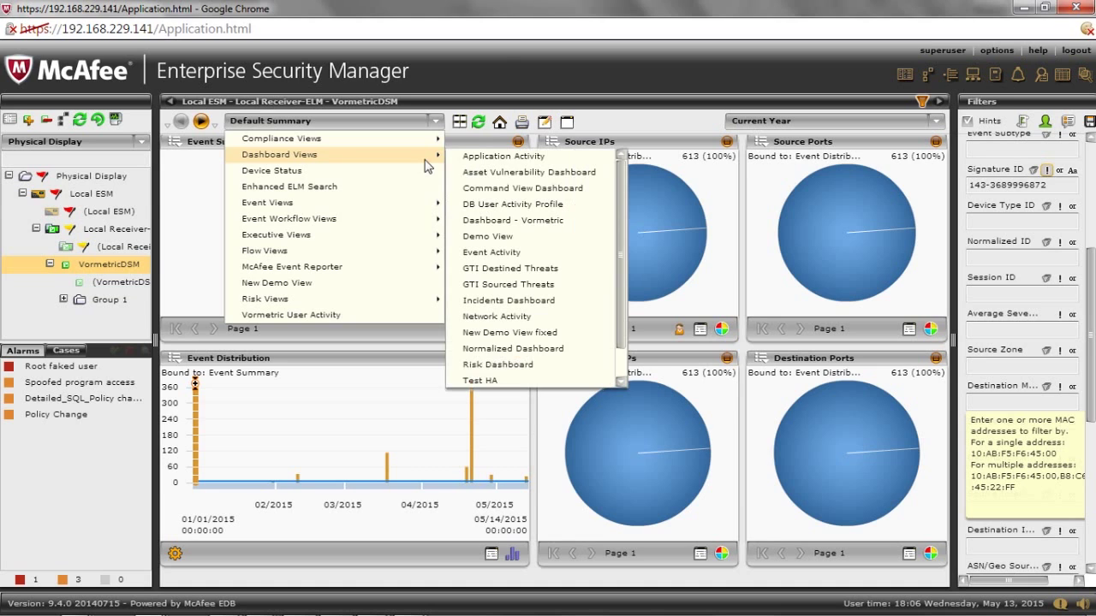
click(510, 221)
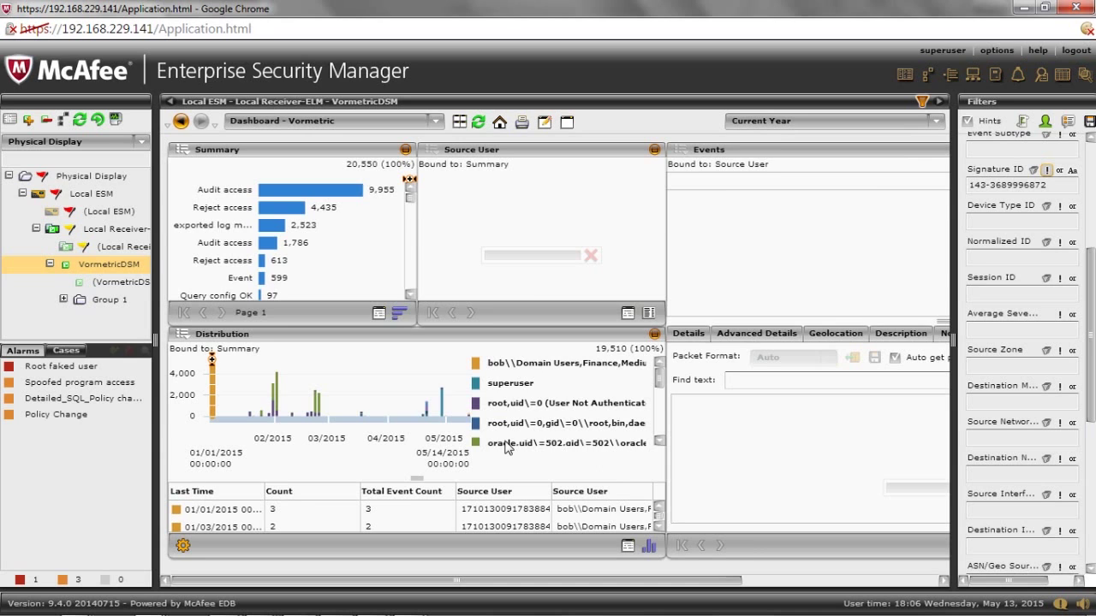
Hide the device tree and the filters to widen the Vormetric dashboard, and refresh its data.
click(170, 103)
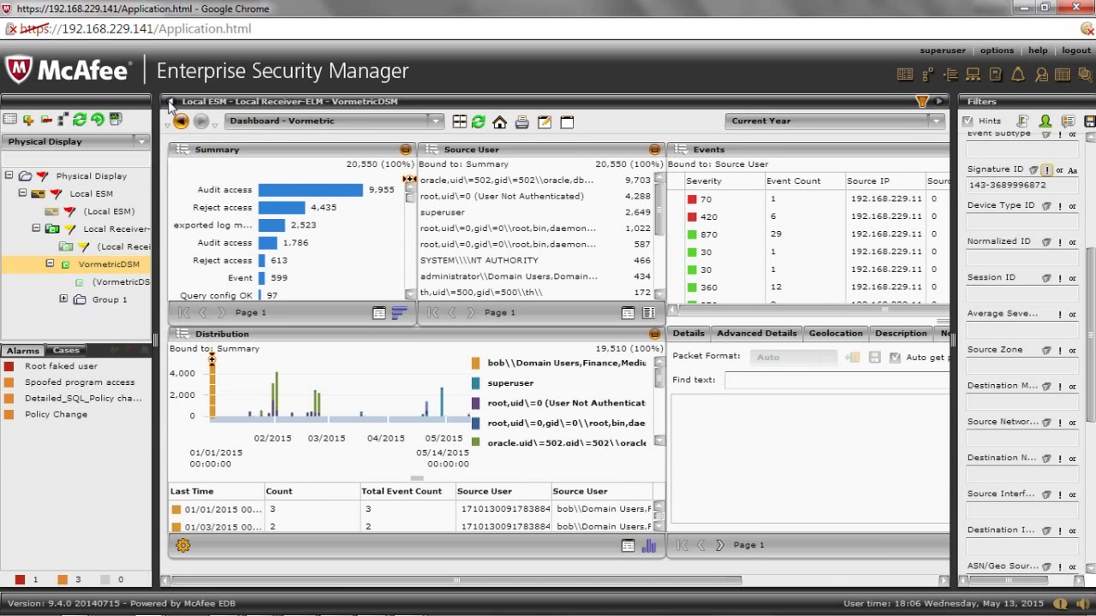
click(937, 103)
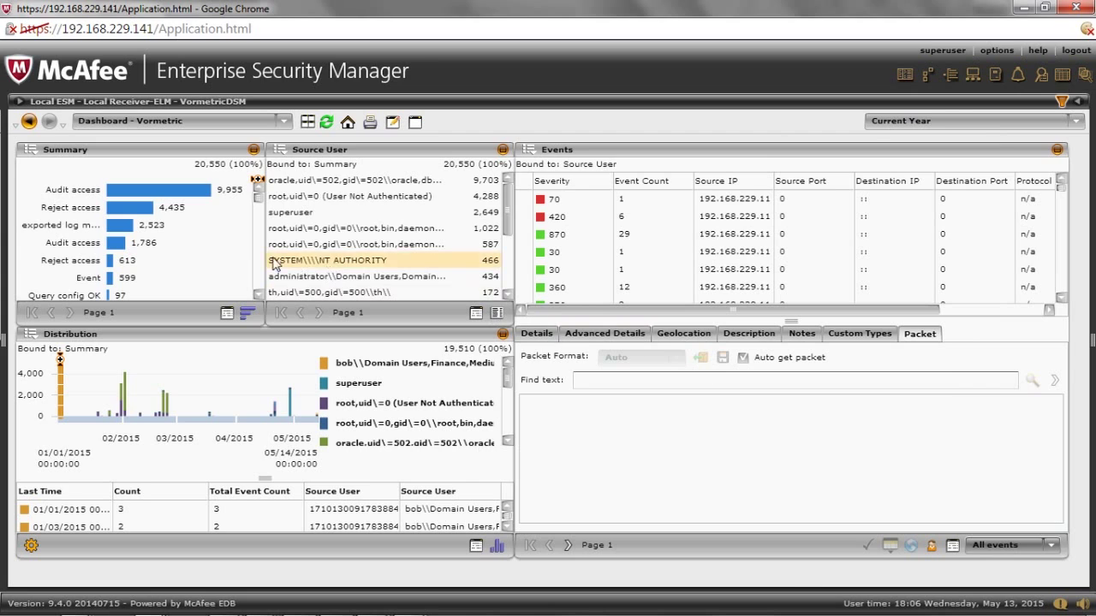
click(331, 126)
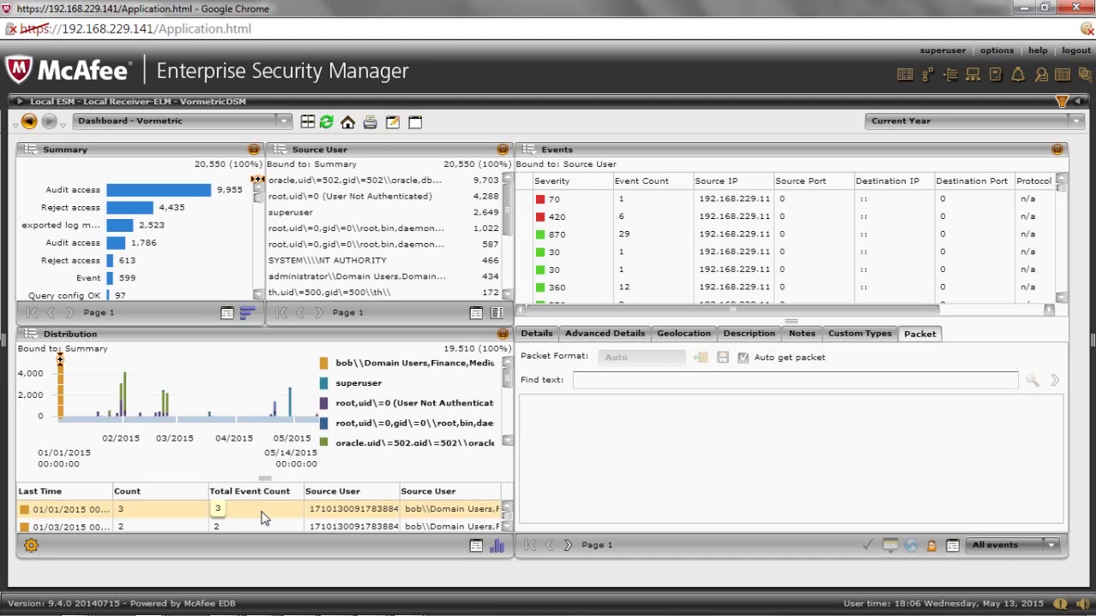
Switch to the linux-node-1 terminal, rerun cat * in /vdata1 to repeat the file access, and return to the McAfee dashboard.
key(alt+Tab)
key(alt+Tab)
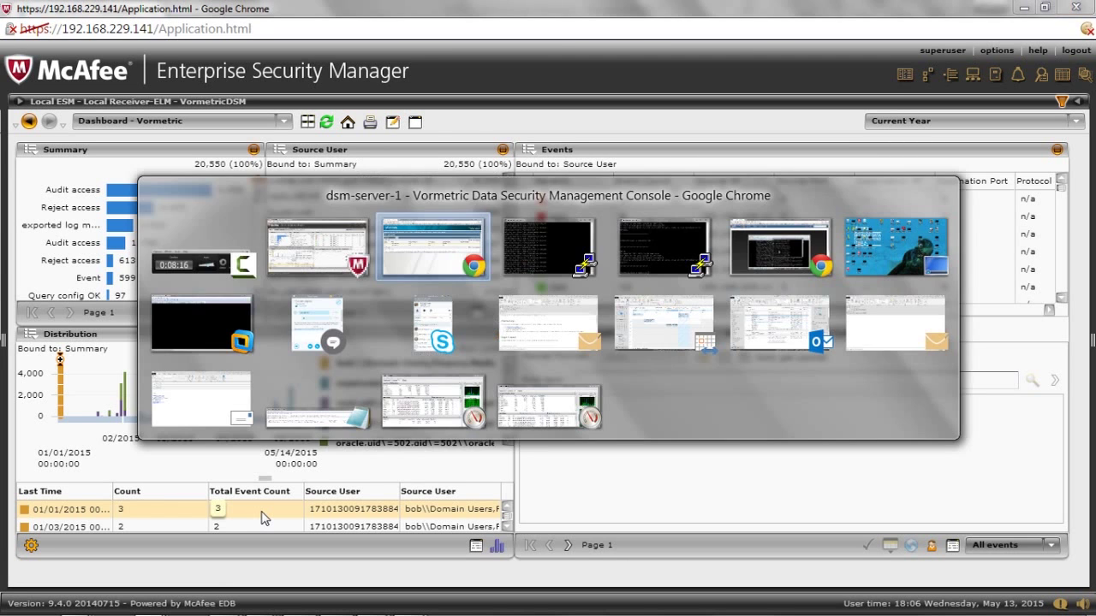
key(alt+Tab)
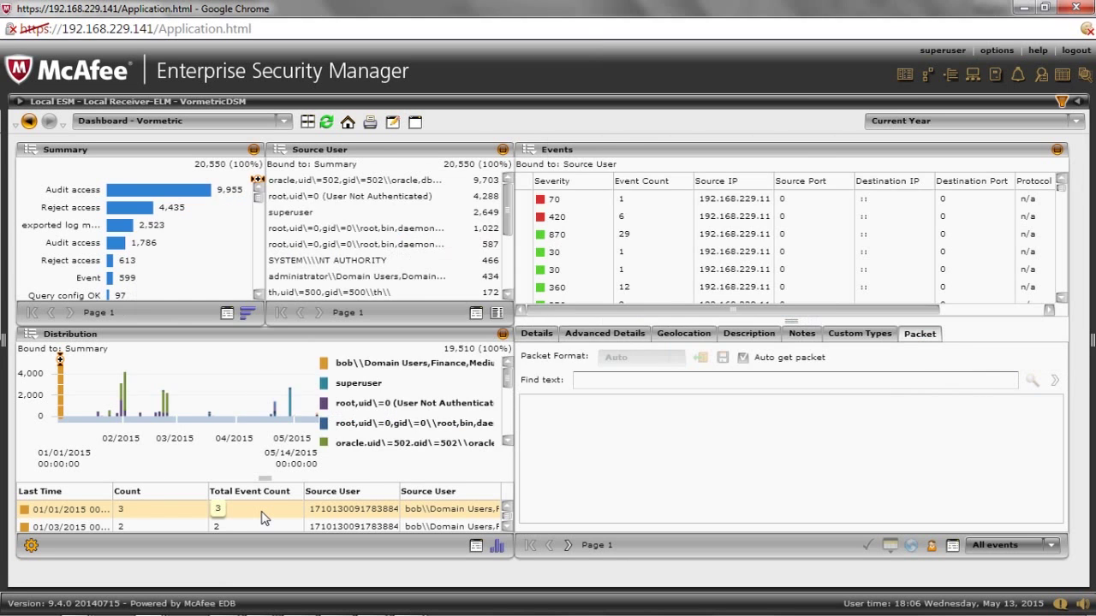
key(alt+Tab)
key(alt+Tab)
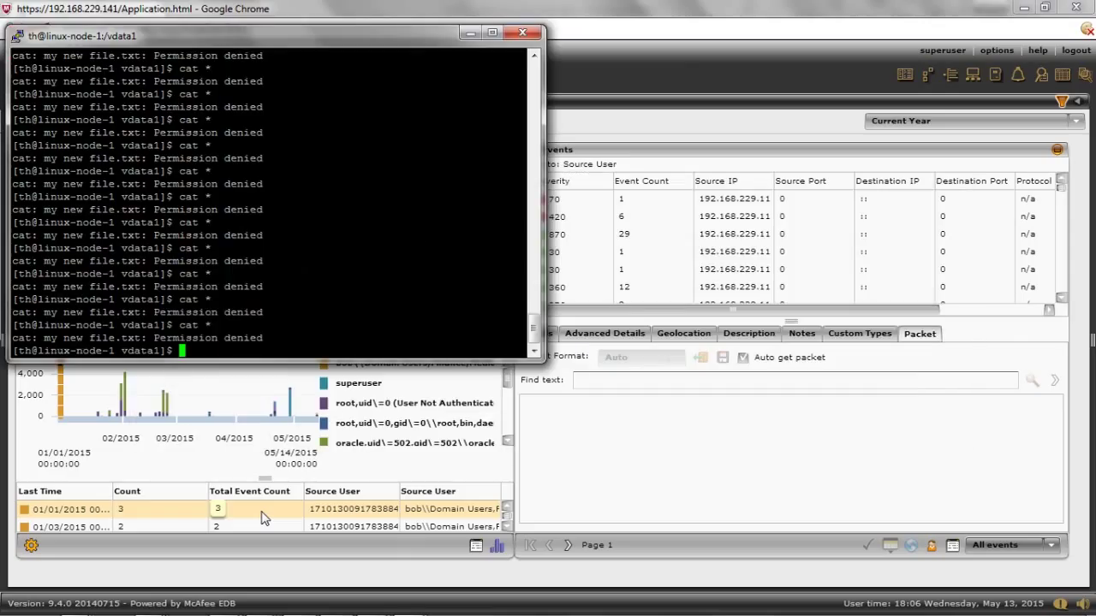
key(Up)
key(Return)
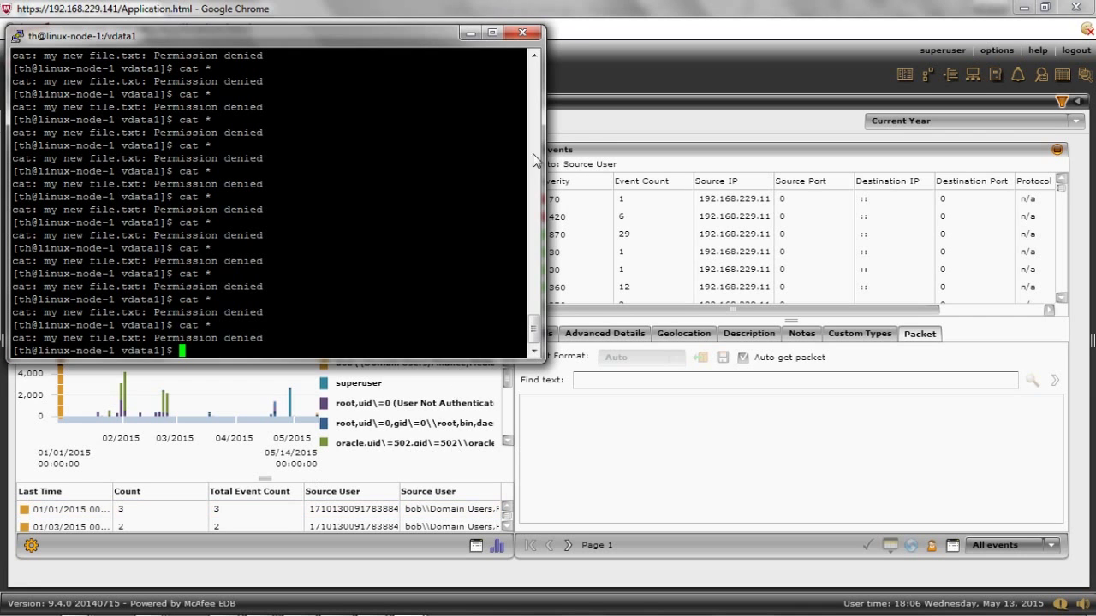
click(620, 9)
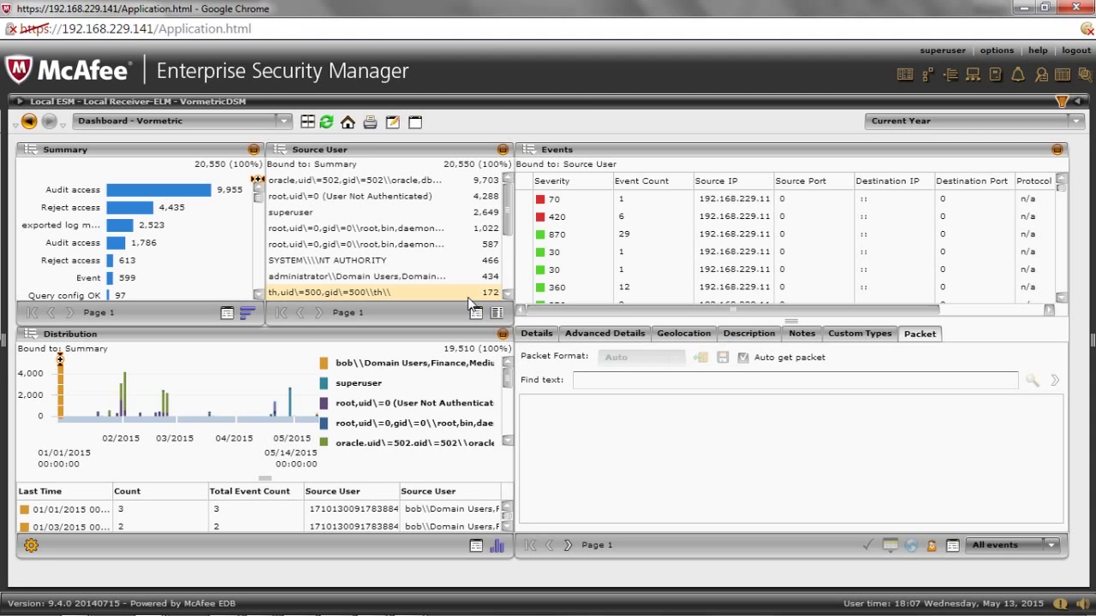
Hide the data table beneath the Distribution chart and look through the entries of the Summary chart.
click(476, 546)
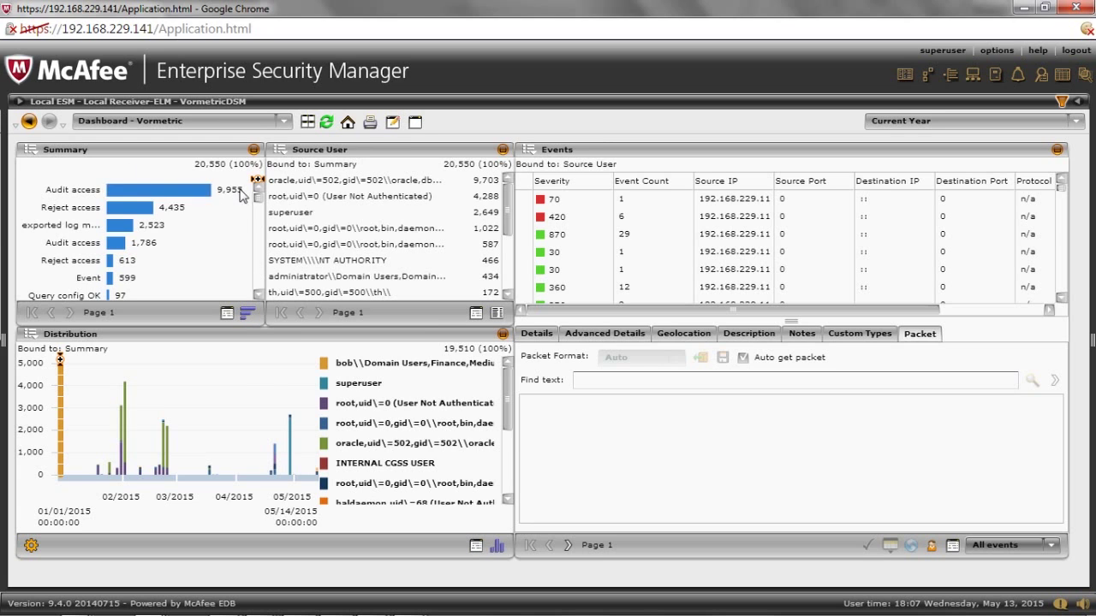
scroll(258, 202, down, 2)
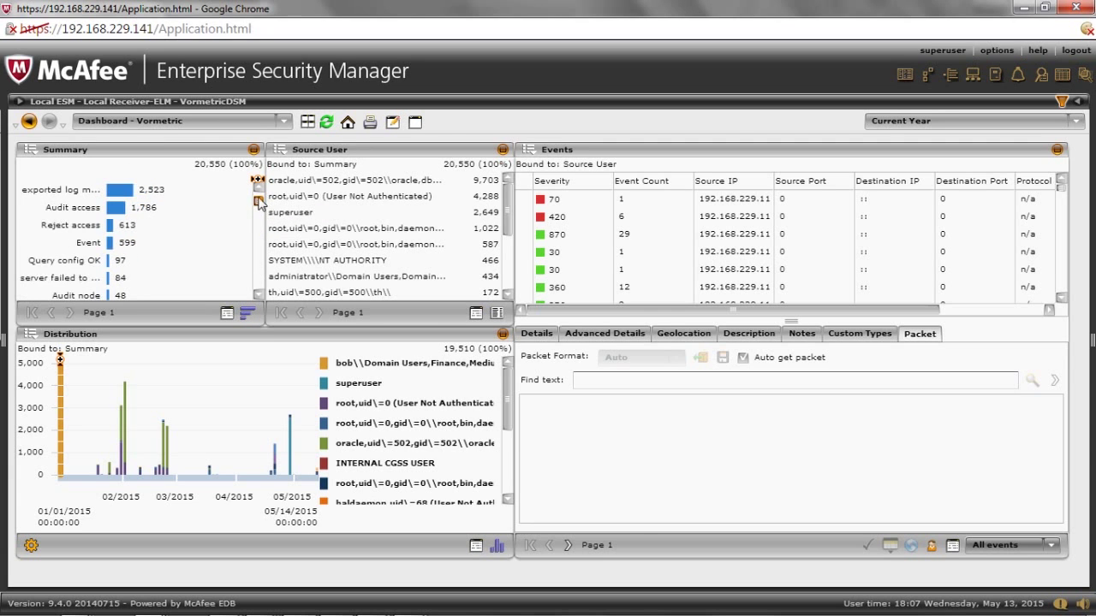
scroll(259, 202, up, 2)
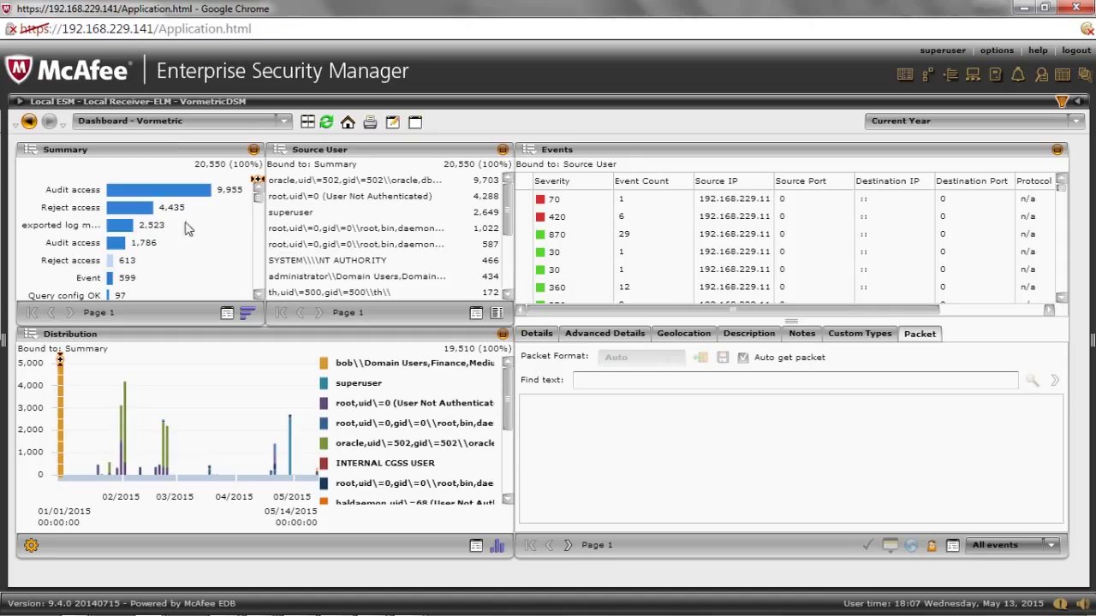
Switch to the McAfee_ENMELM_VM4_250 console in VMware Workstation, examine the captured Vormetric syslog messages, and return to the dashboard.
mouse_move(205, 271)
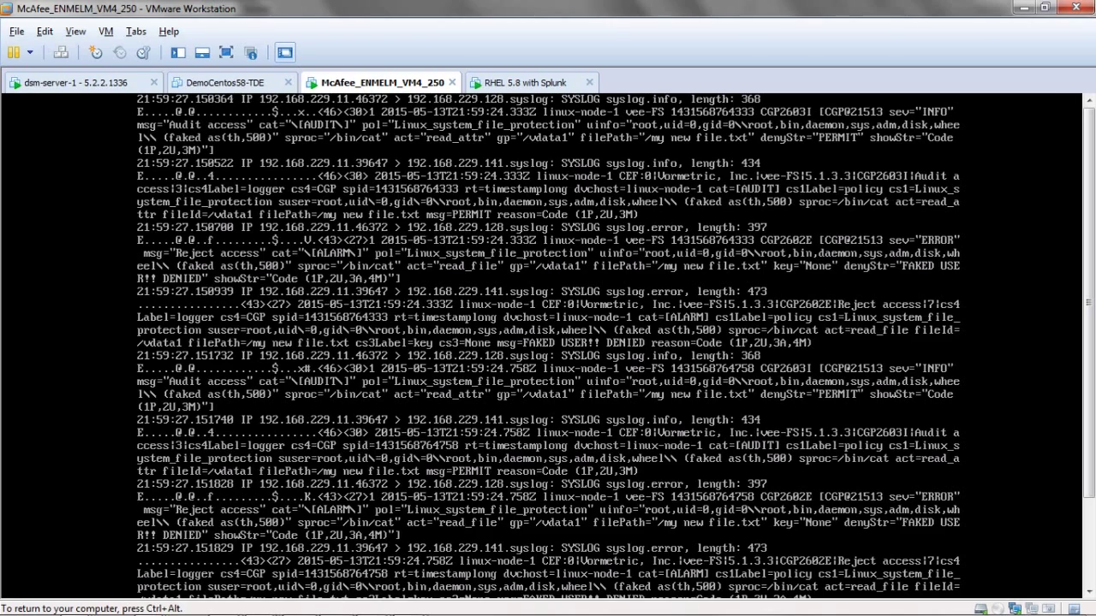
key(ctrl+alt)
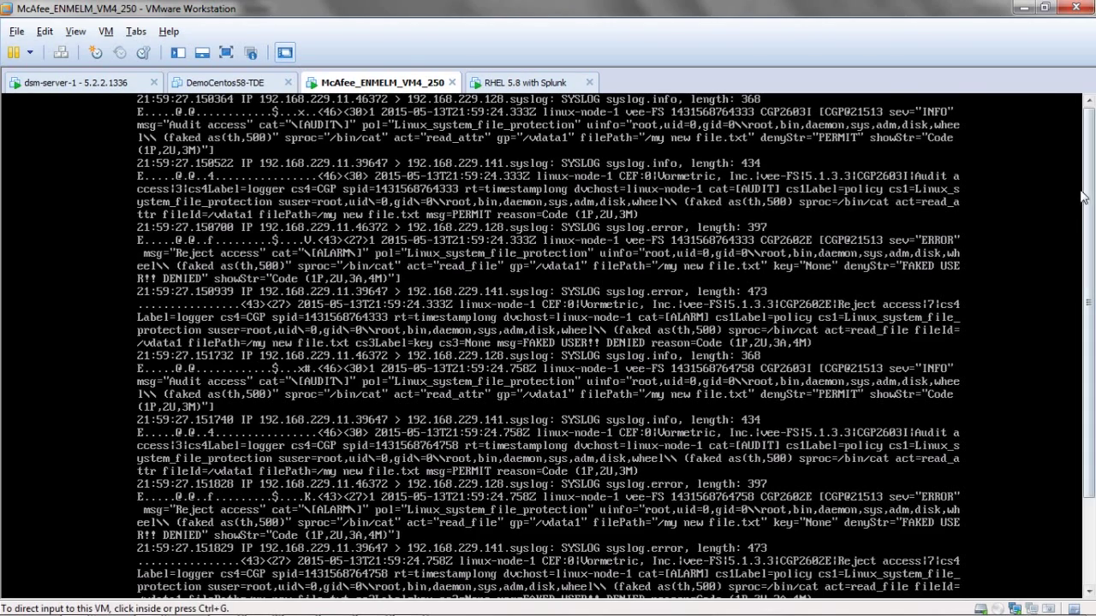
drag(1087, 199, 1089, 423)
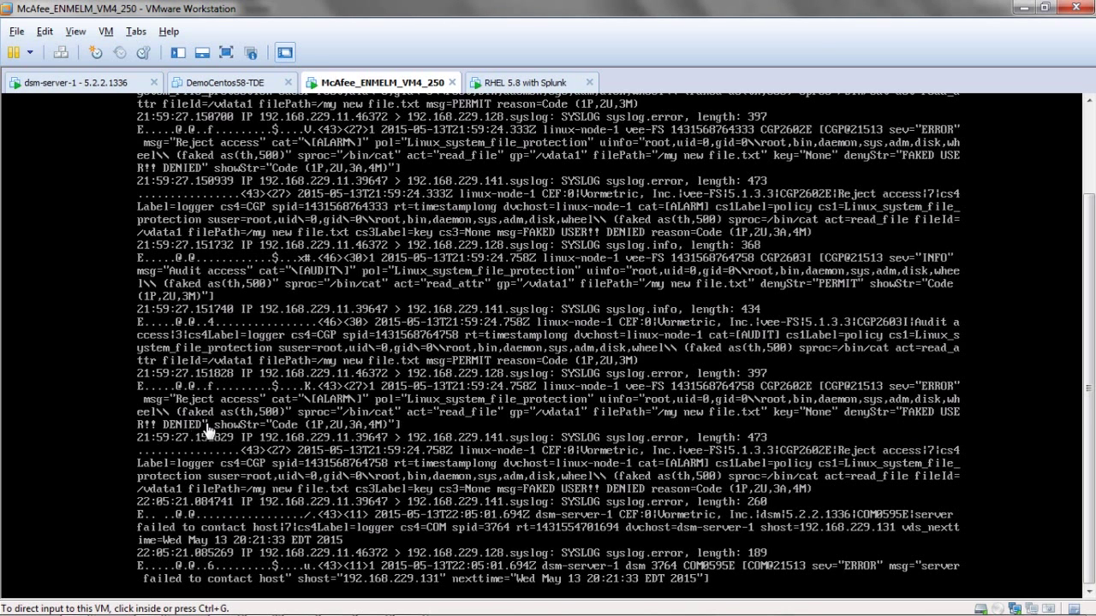
key(alt+Tab)
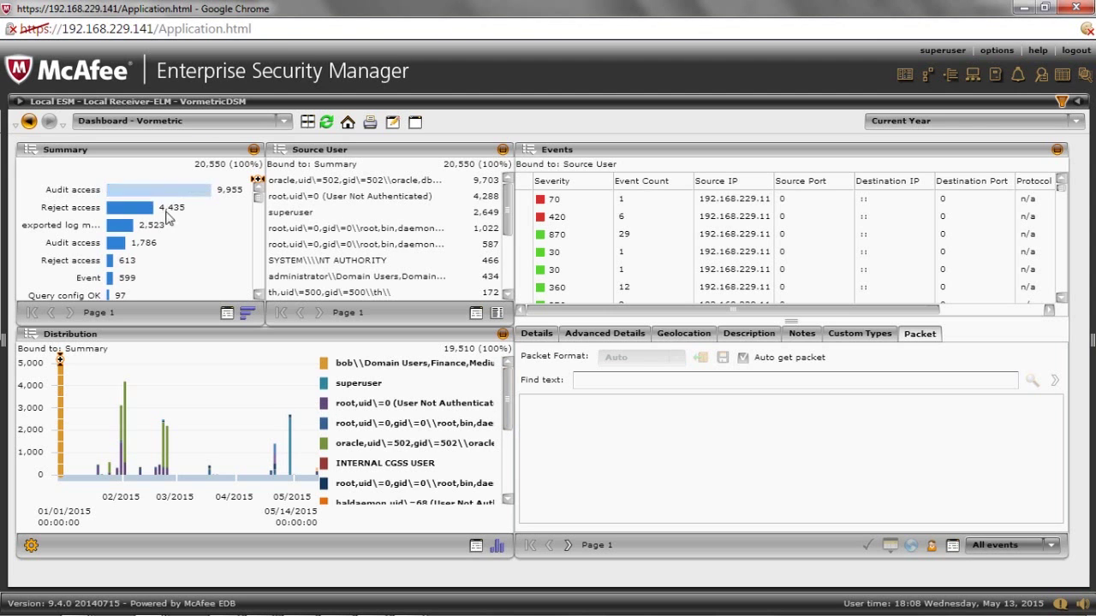
Filter the dashboard by the smaller Reject access entry and the source user root faked as th, and select the first event.
click(132, 208)
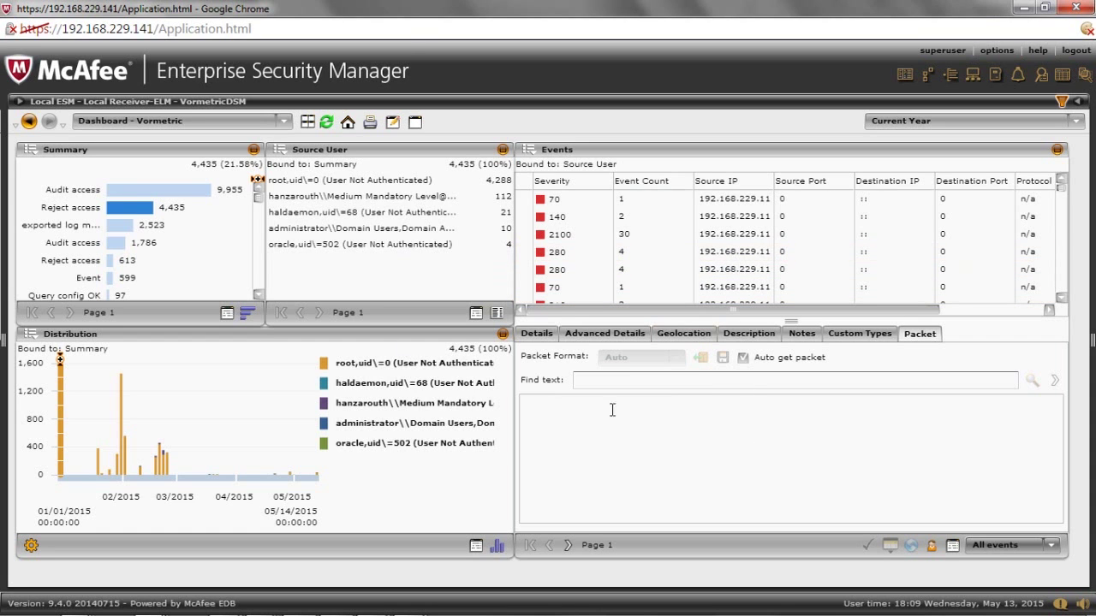
click(111, 264)
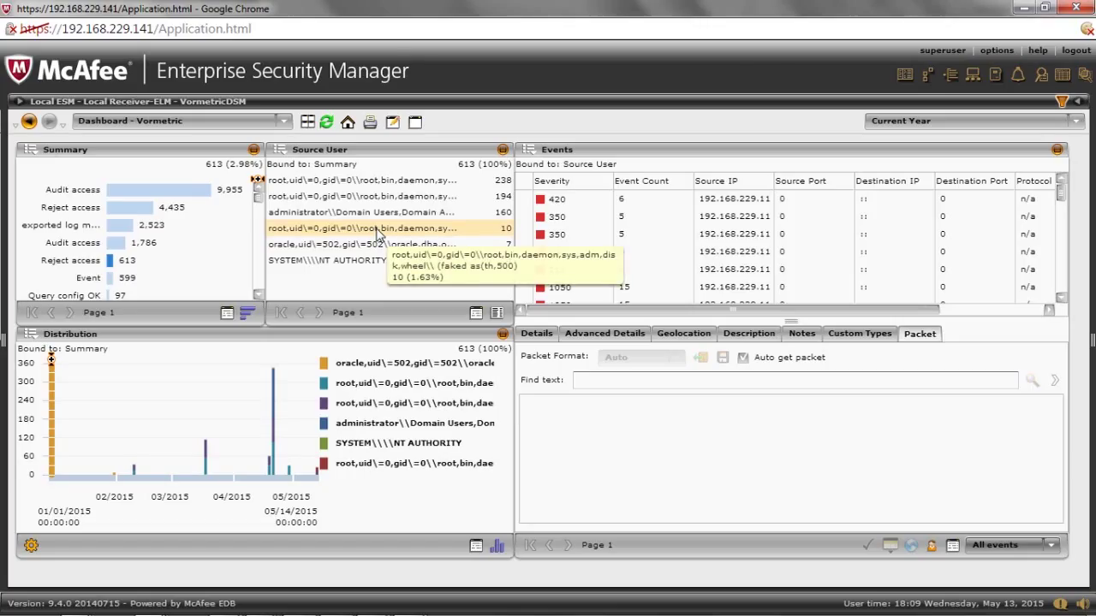
click(379, 230)
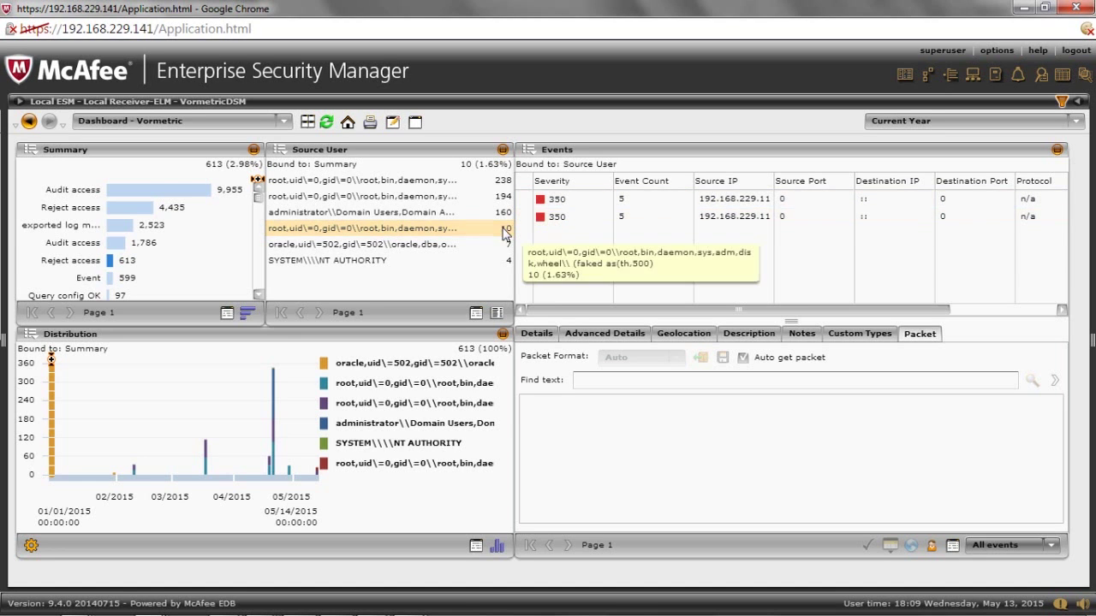
click(571, 204)
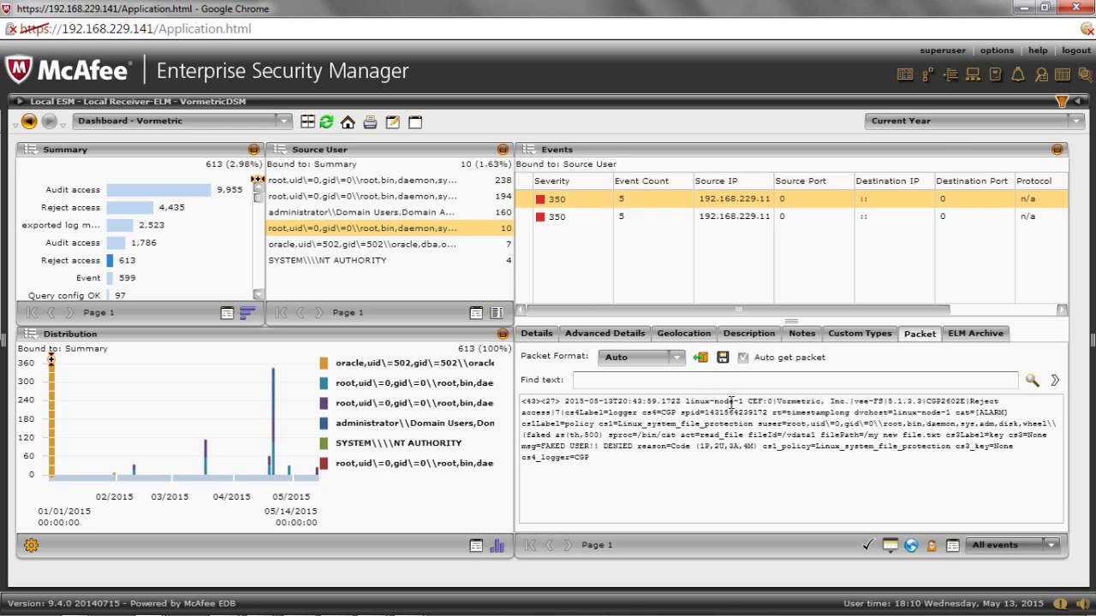
Examine the host name, timestamp, event name, alarm category and policy name in the selected event's packet.
drag(687, 402, 746, 402)
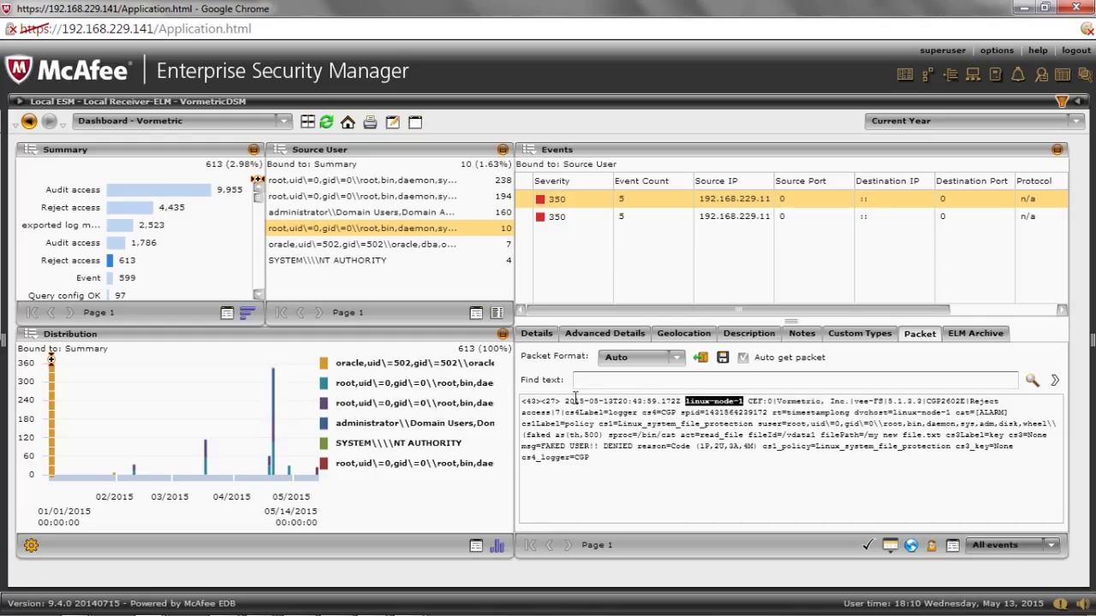
drag(565, 402, 578, 402)
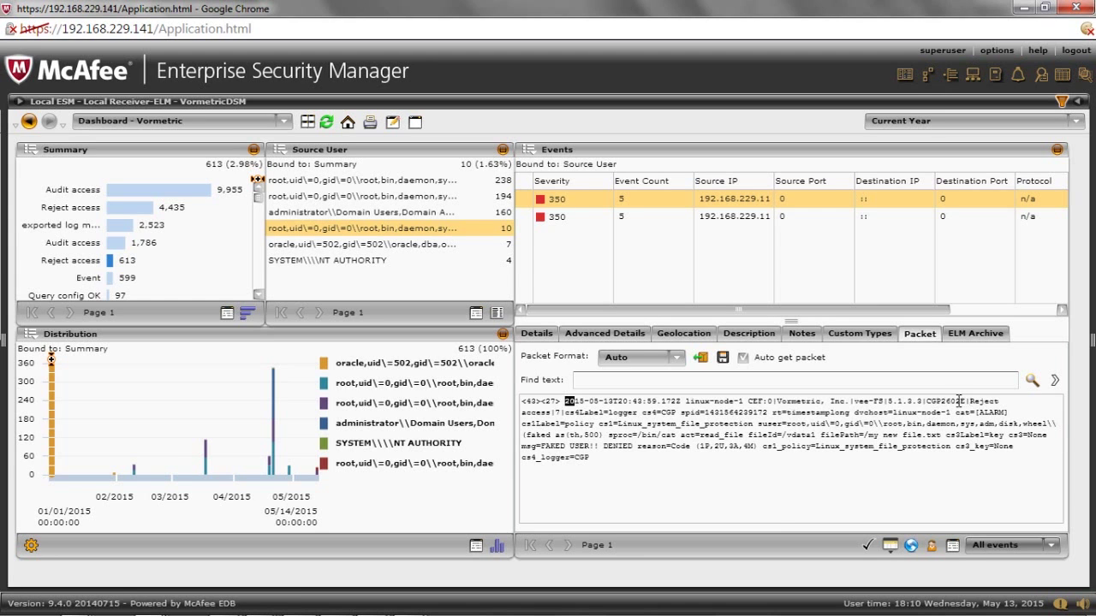
drag(970, 401, 554, 412)
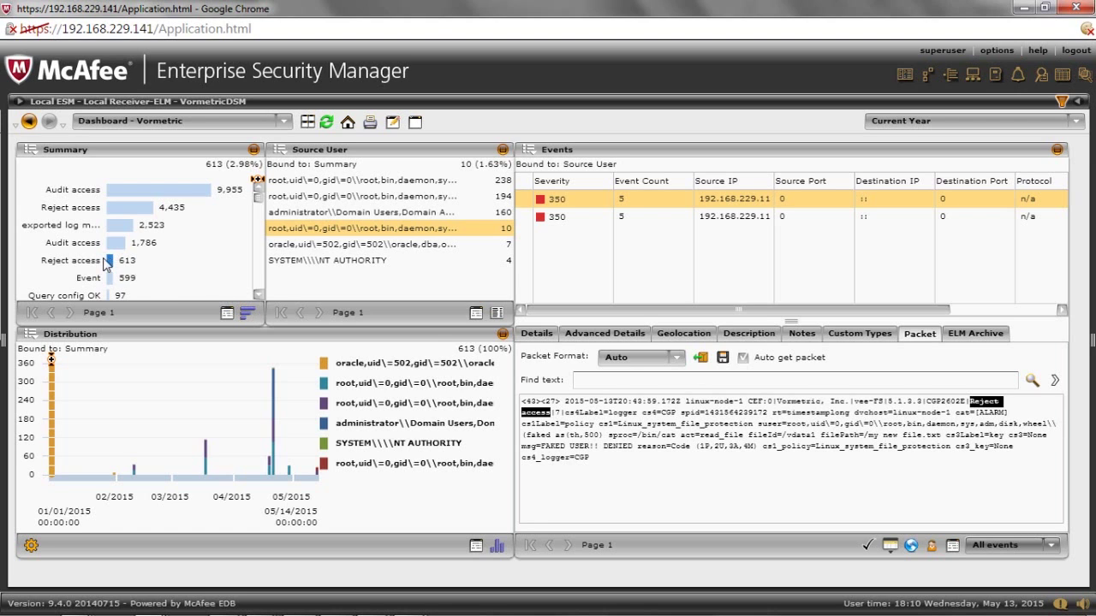
click(604, 414)
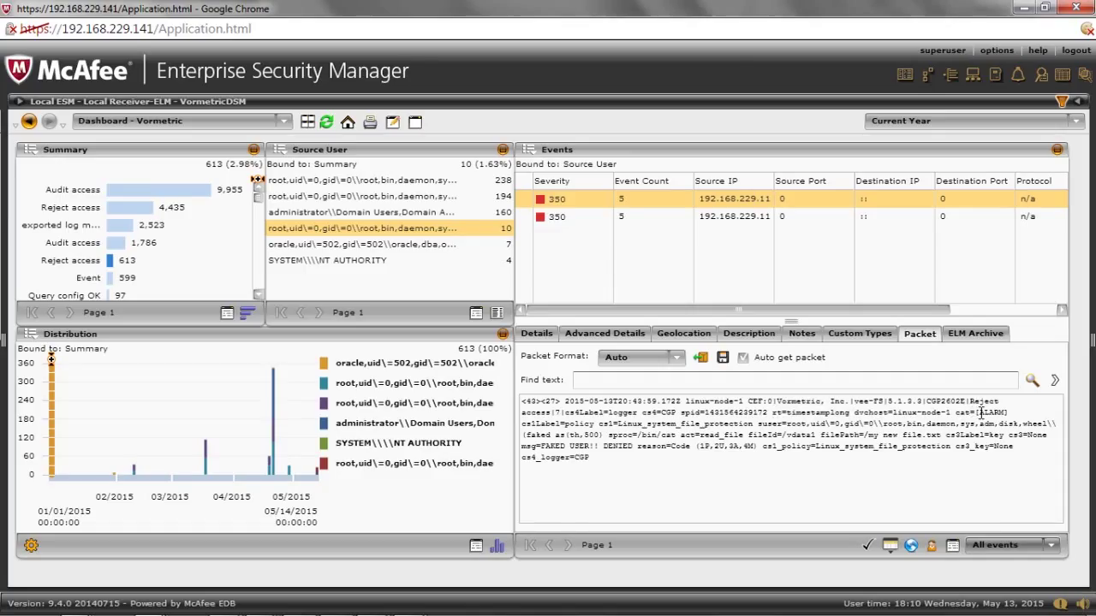
drag(981, 413, 1006, 414)
drag(618, 423, 754, 424)
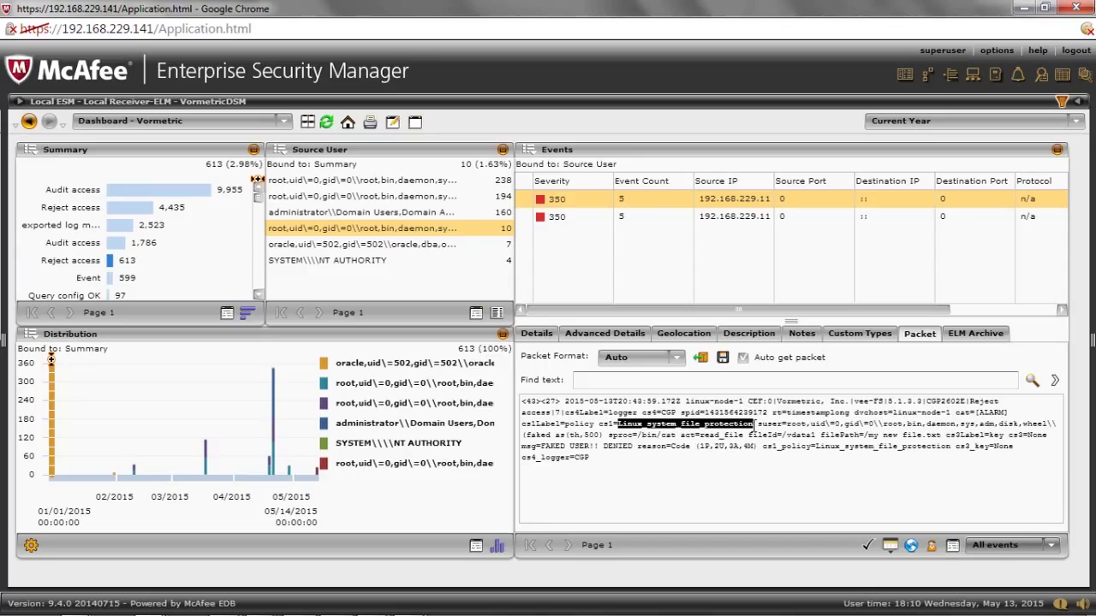
Examine the source user, its group memberships and the faked-user identity in the packet's suser value.
drag(786, 424, 811, 425)
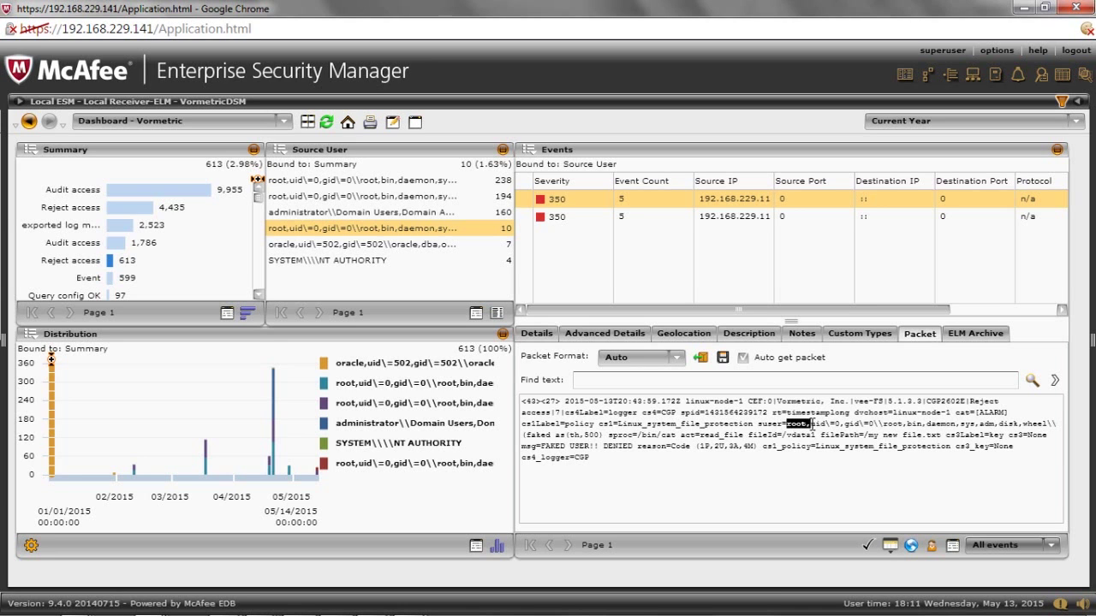
triple_click(811, 424)
click(811, 424)
drag(811, 424, 957, 424)
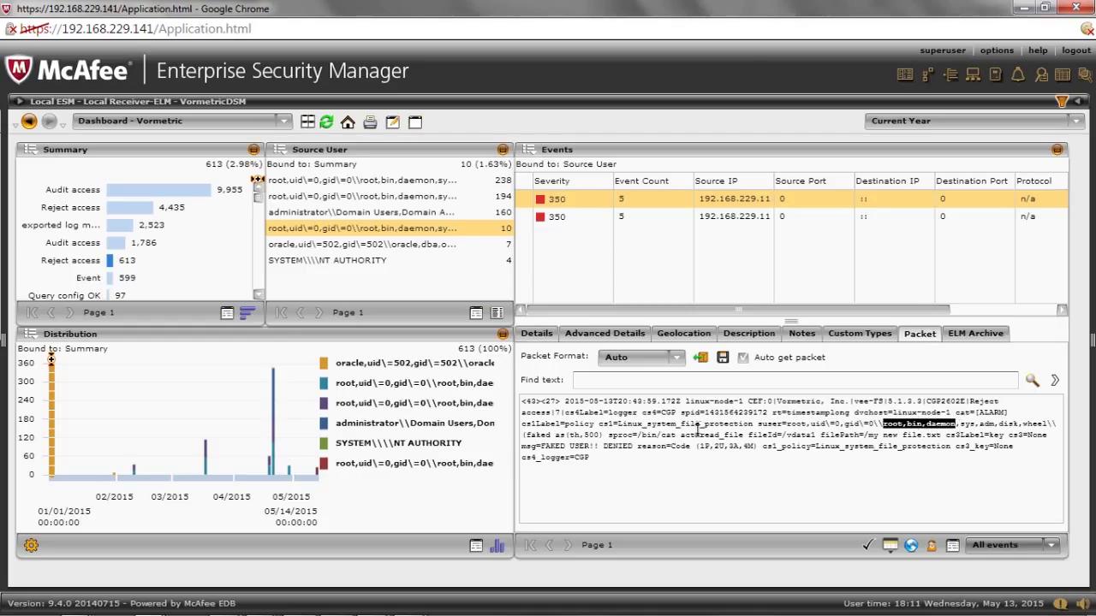
click(526, 435)
drag(526, 435, 582, 436)
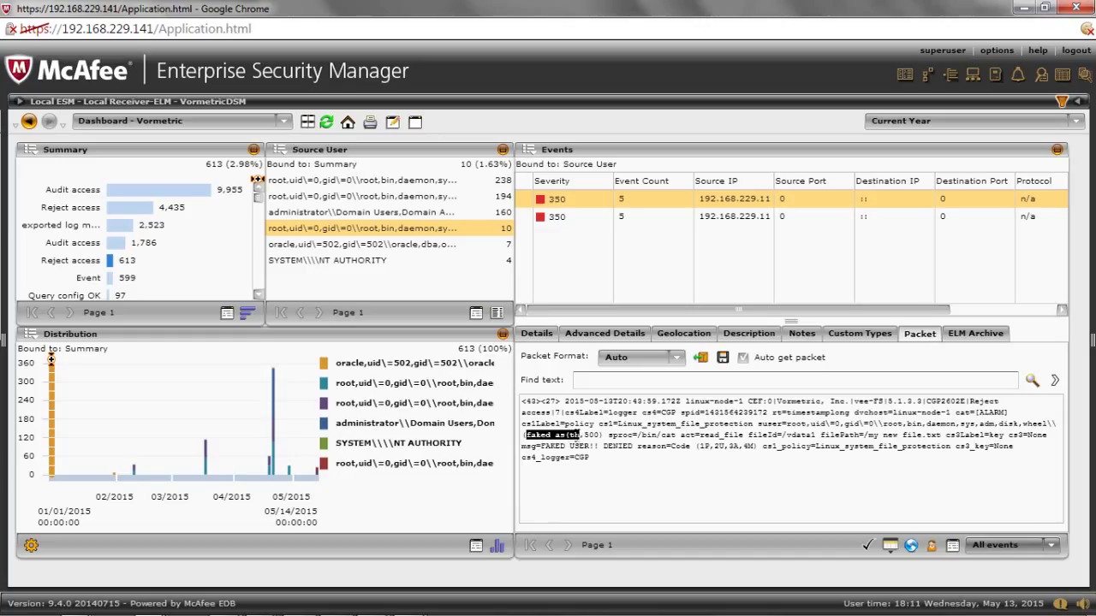
Examine the process, action, guarded directory and file path values in the packet text.
drag(611, 436, 676, 437)
drag(607, 436, 678, 436)
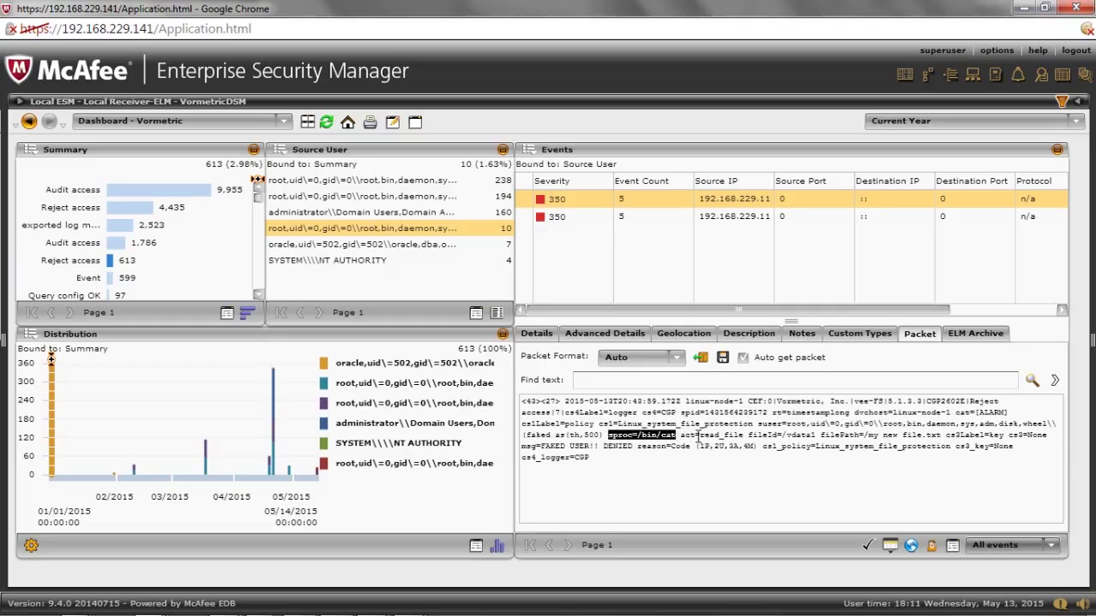
drag(699, 436, 746, 438)
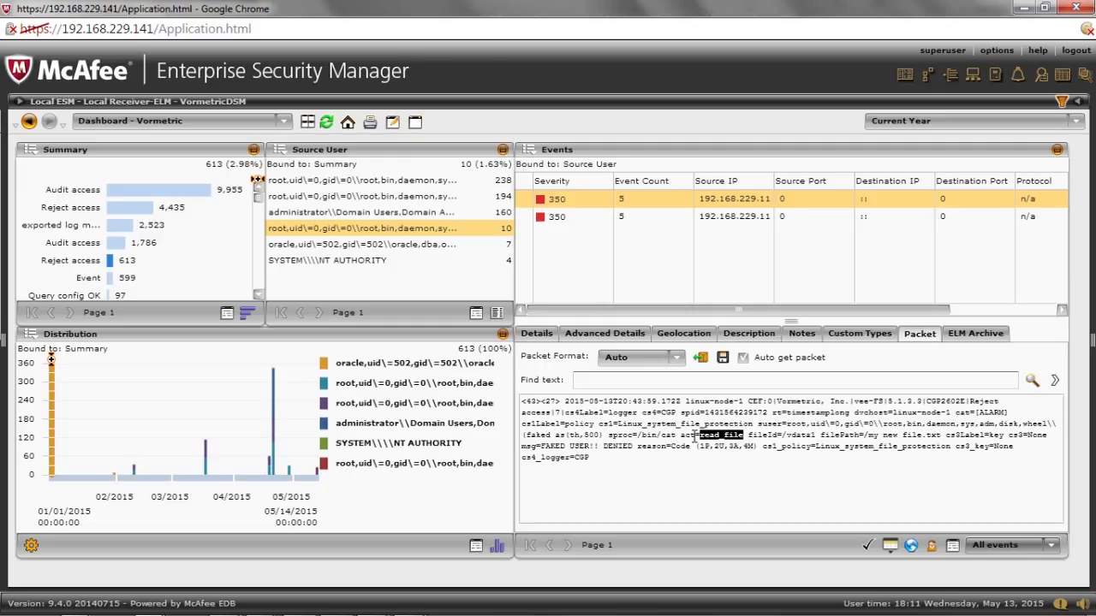
click(753, 433)
drag(748, 434, 819, 435)
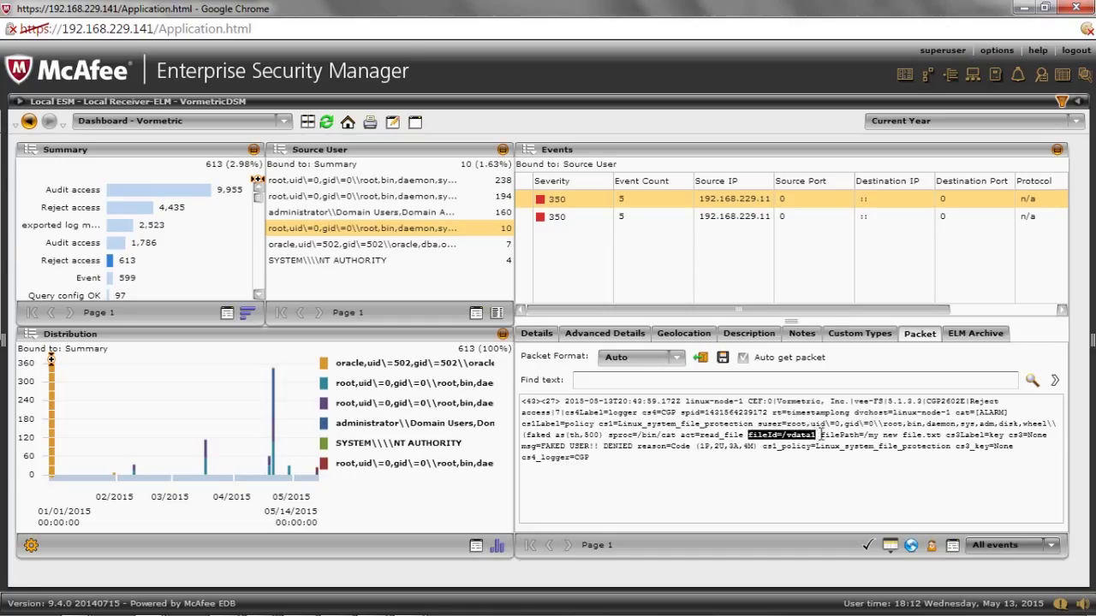
drag(821, 435, 916, 434)
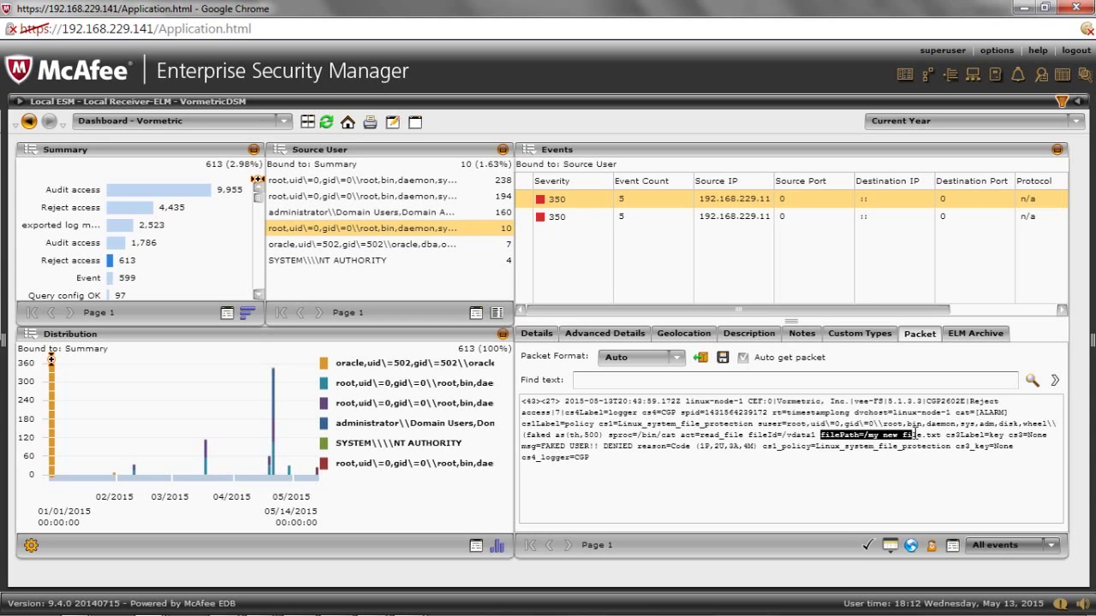
drag(821, 435, 945, 435)
Examine the denial message and each part of the reason code in the packet text.
drag(523, 446, 631, 446)
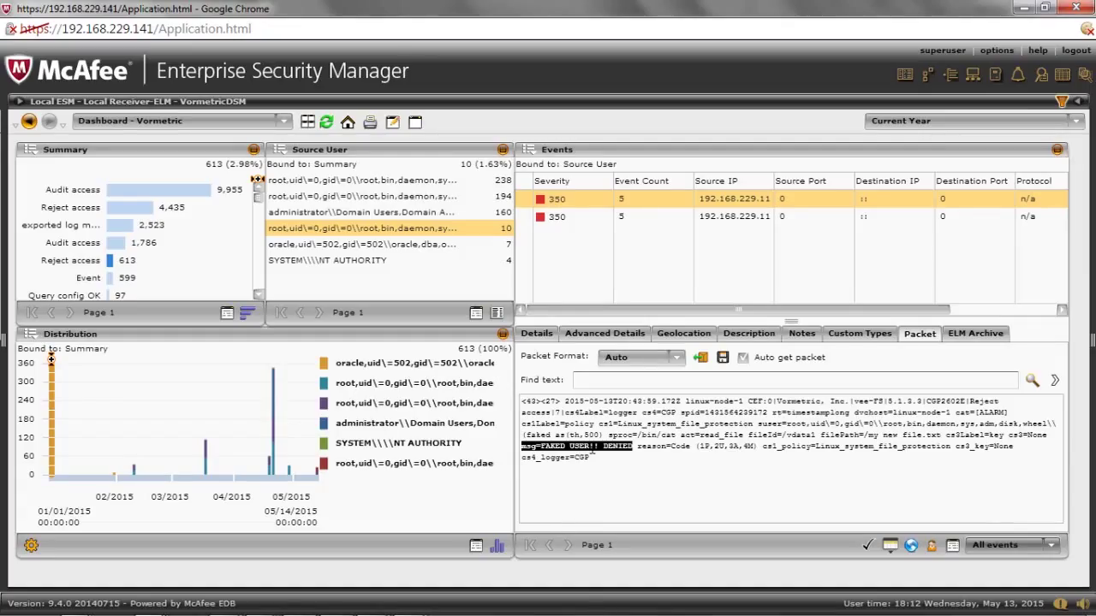
click(599, 449)
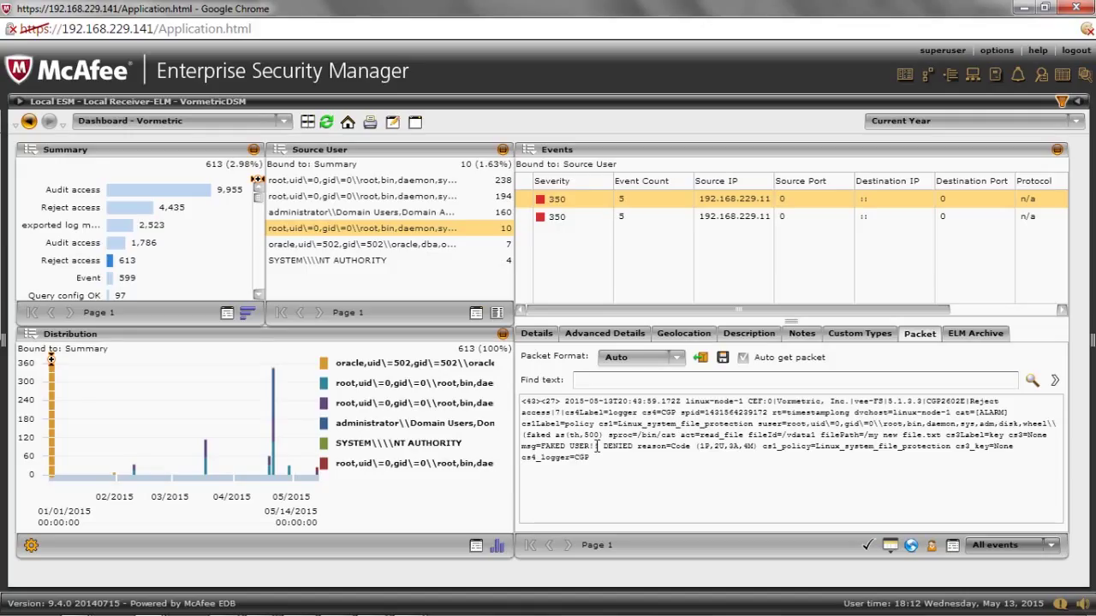
double_click(661, 446)
click(636, 447)
drag(636, 450, 759, 448)
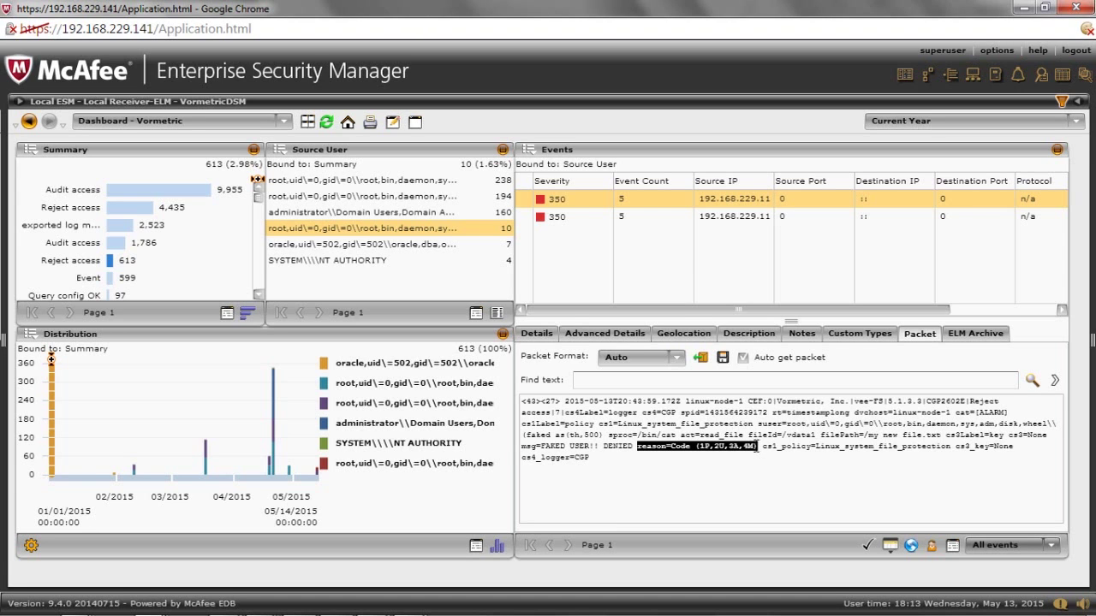
drag(699, 447, 717, 451)
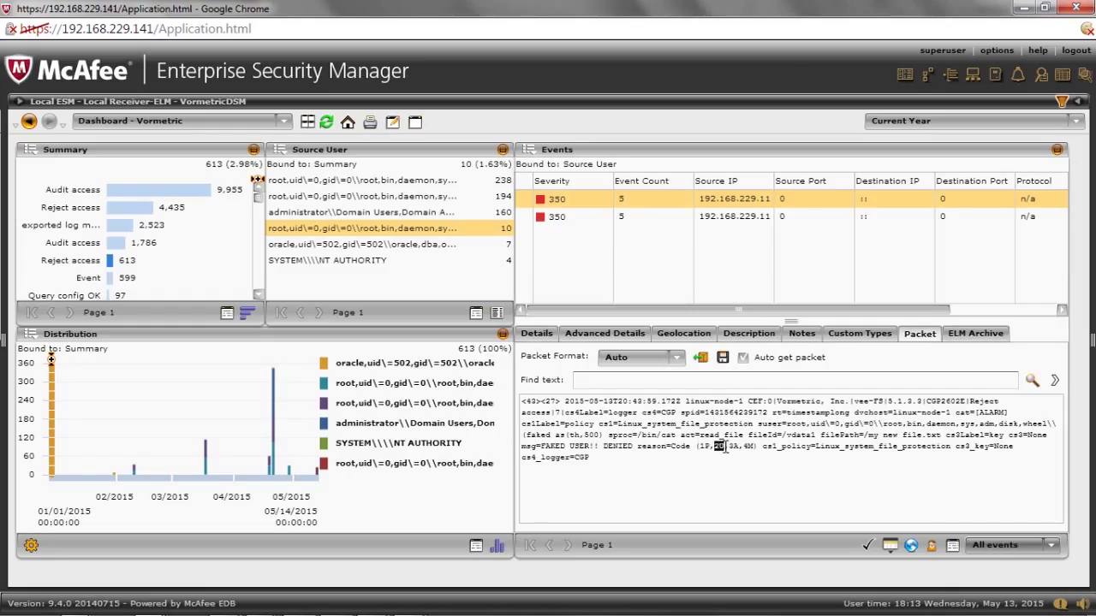
drag(729, 447, 736, 449)
drag(743, 446, 753, 449)
click(757, 449)
Examine the cs1_policy value near the packet's end and display the selected event's general details.
drag(829, 447, 937, 450)
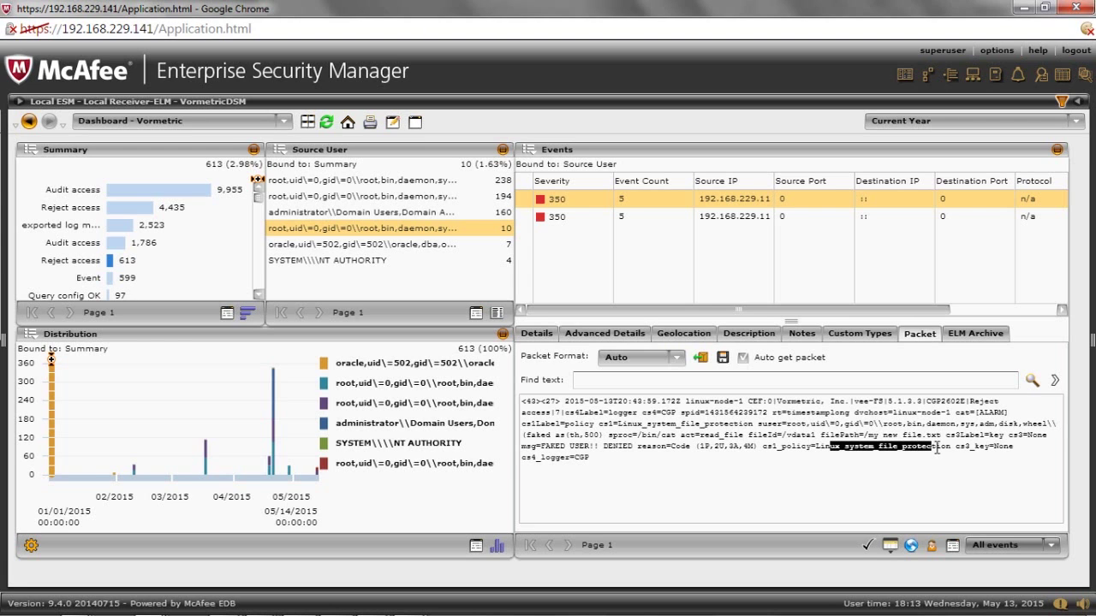
click(960, 446)
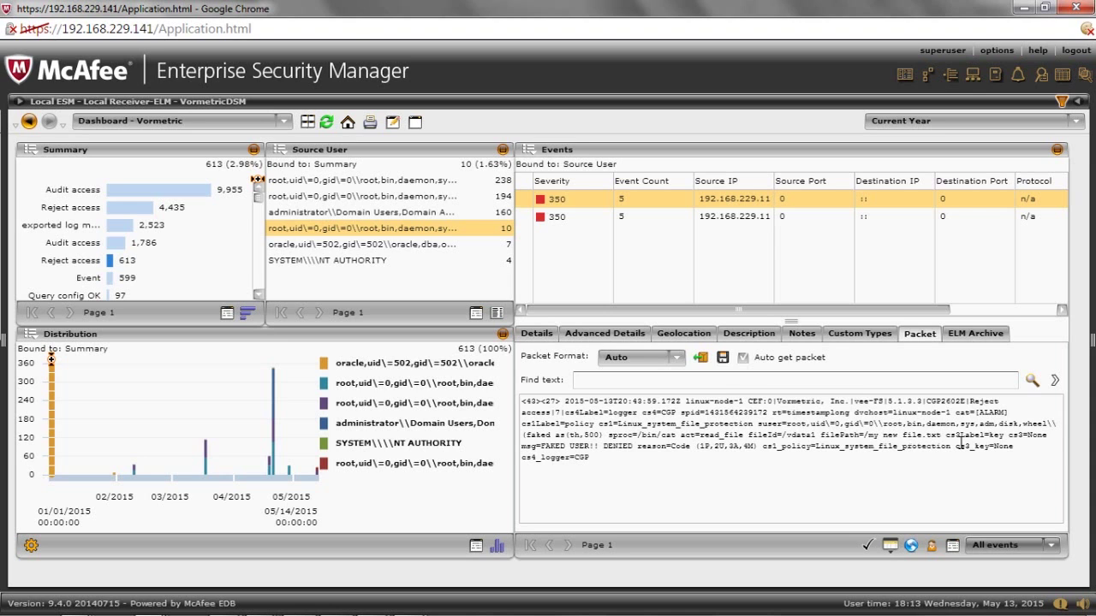
click(539, 340)
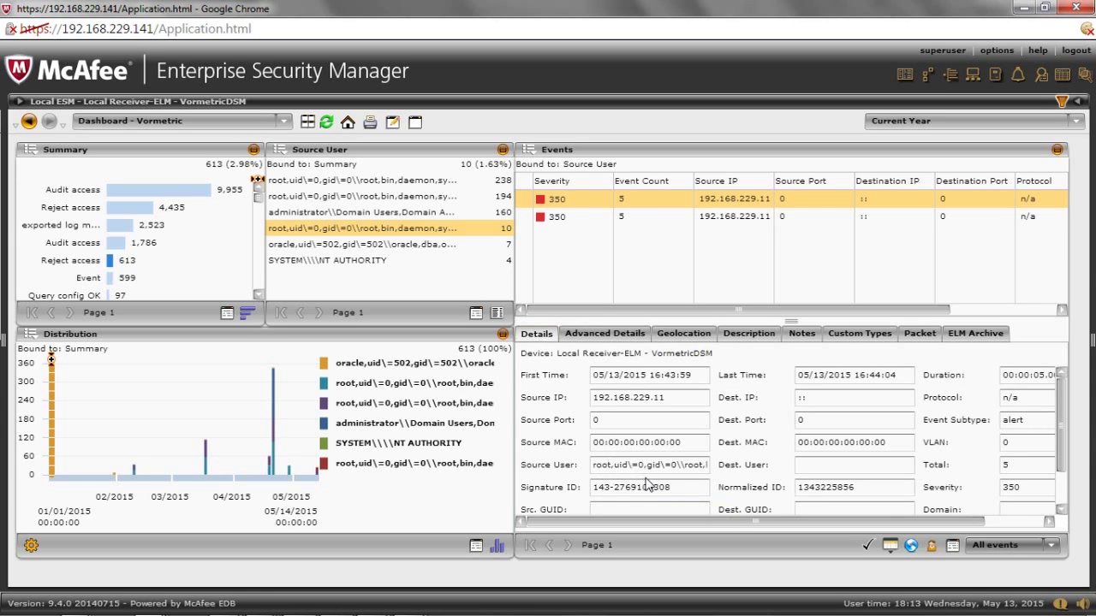
Examine the selected event's general details, including its signature ID, severity, source user and event times.
scroll(1059, 435, down, 2)
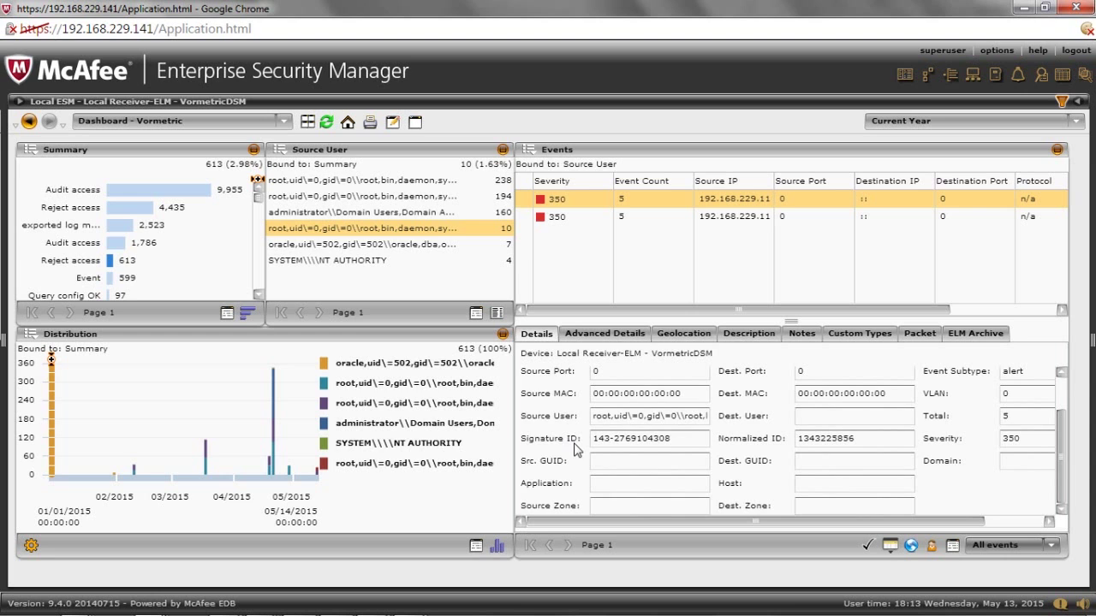
drag(1062, 484, 1062, 474)
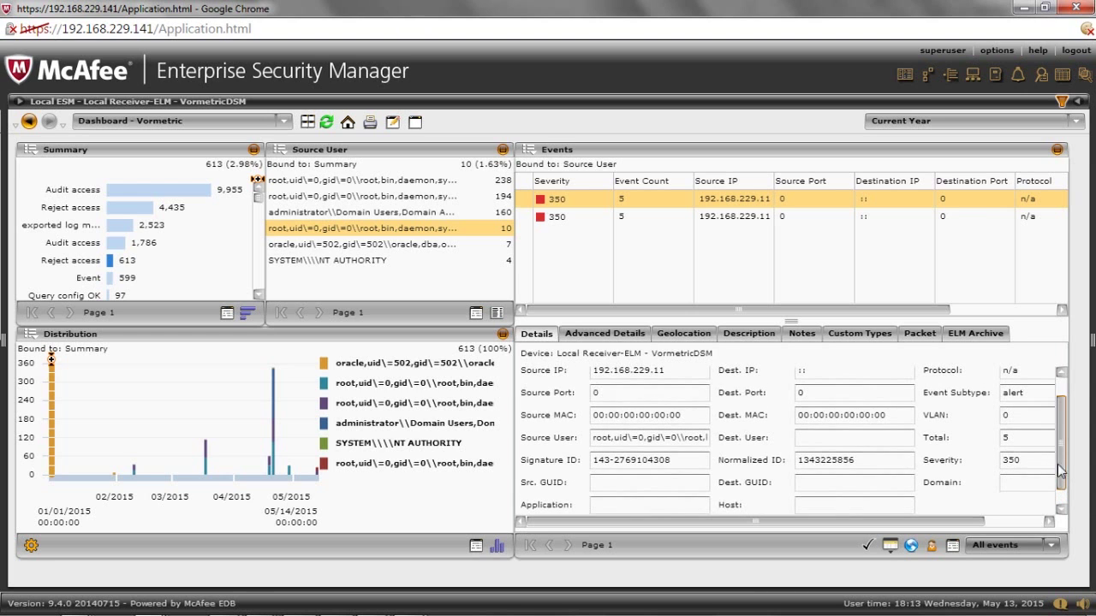
drag(1061, 399, 1058, 373)
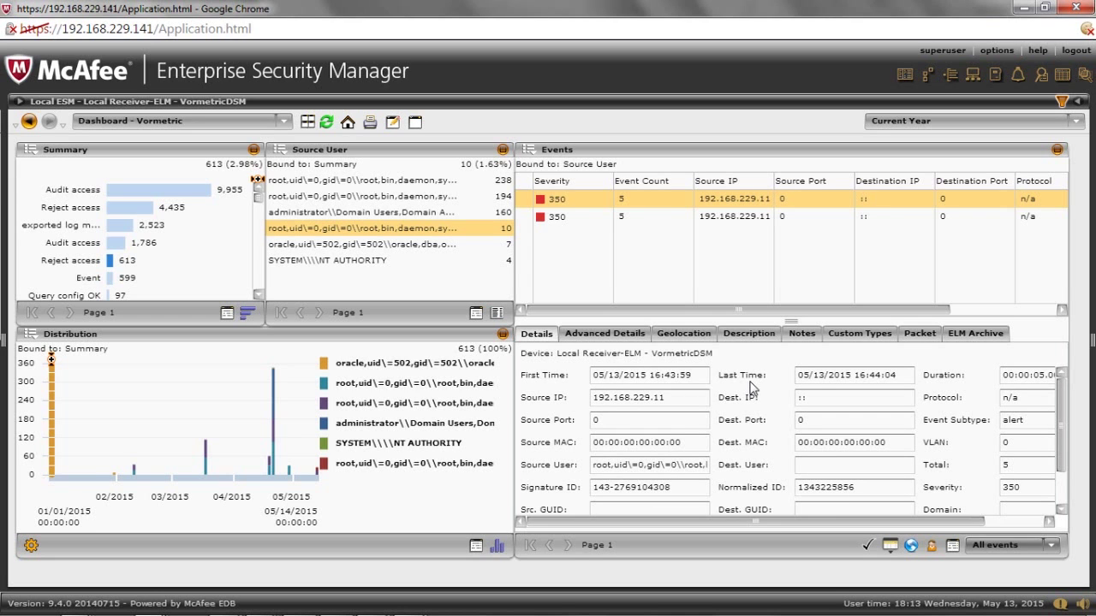
Review the event's advanced details, geolocation, description and custom types, and redisplay its packet text.
click(592, 338)
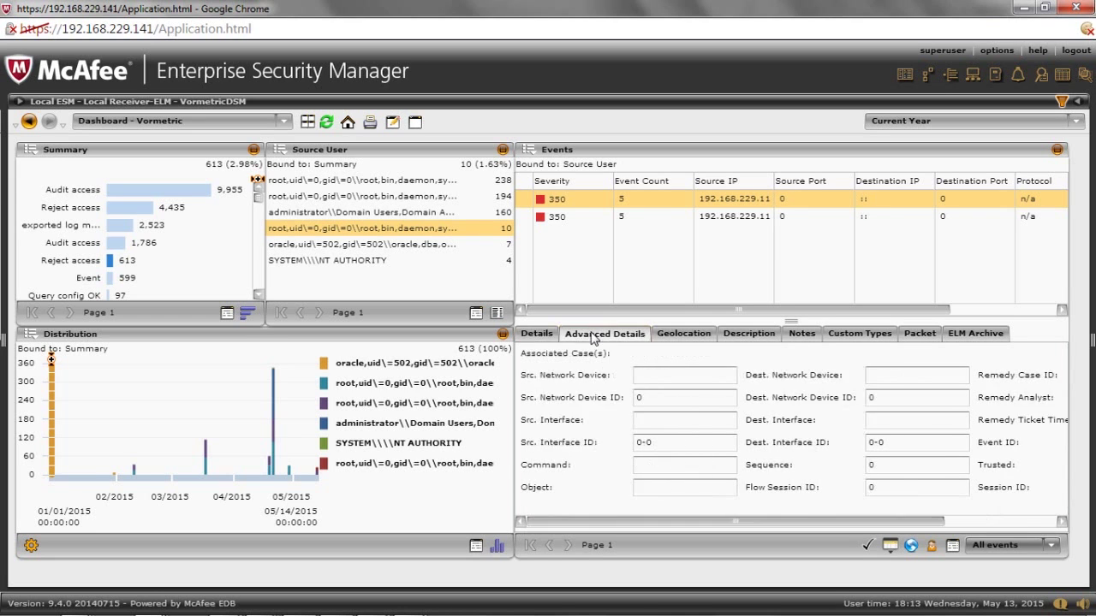
click(673, 338)
click(751, 338)
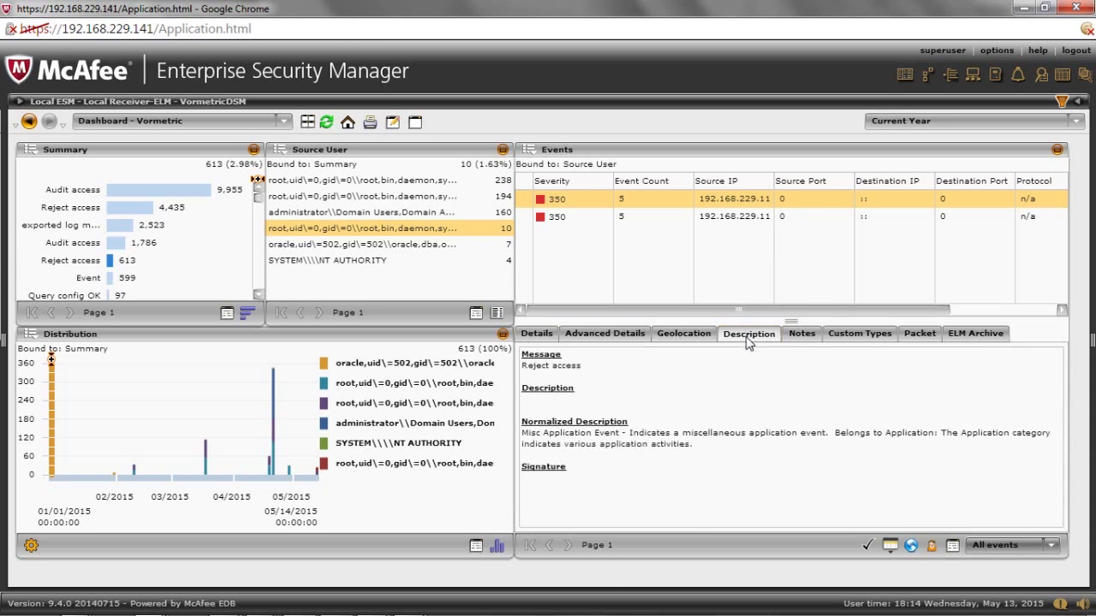
click(860, 337)
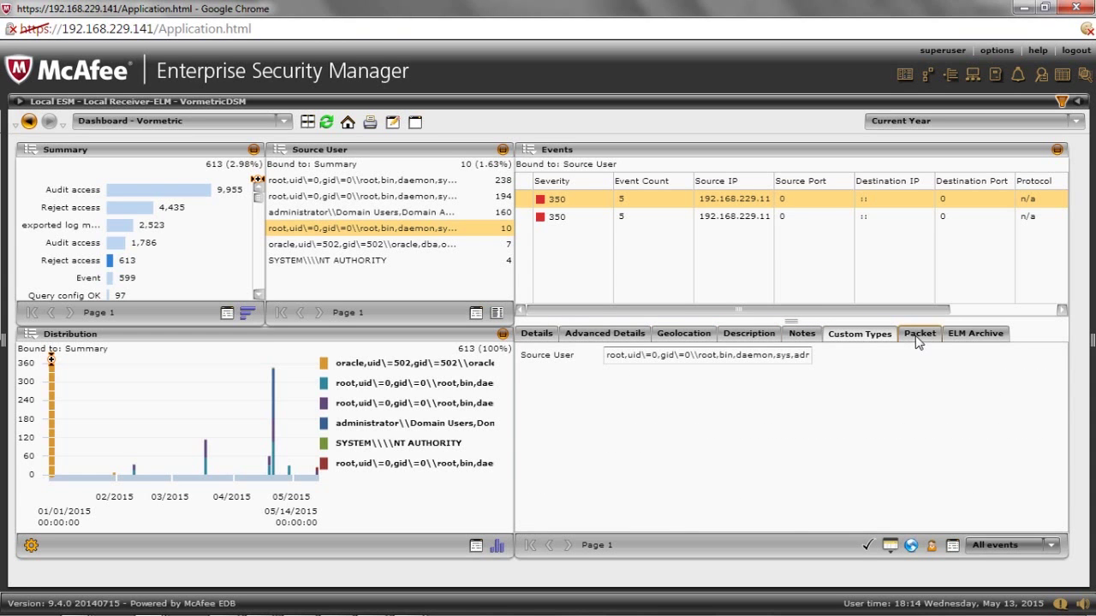
click(538, 339)
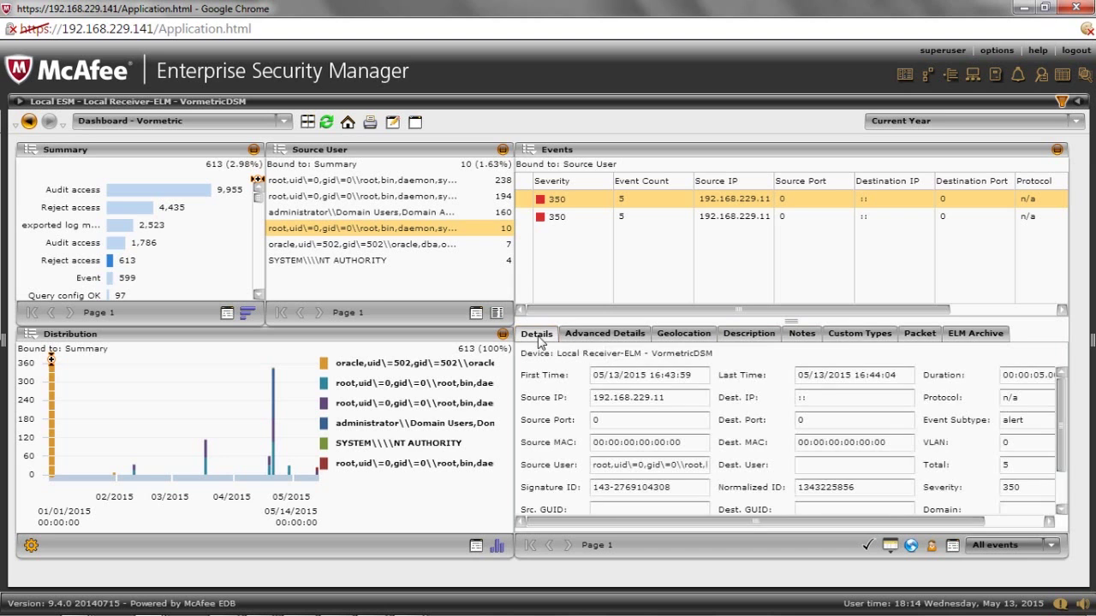
click(920, 334)
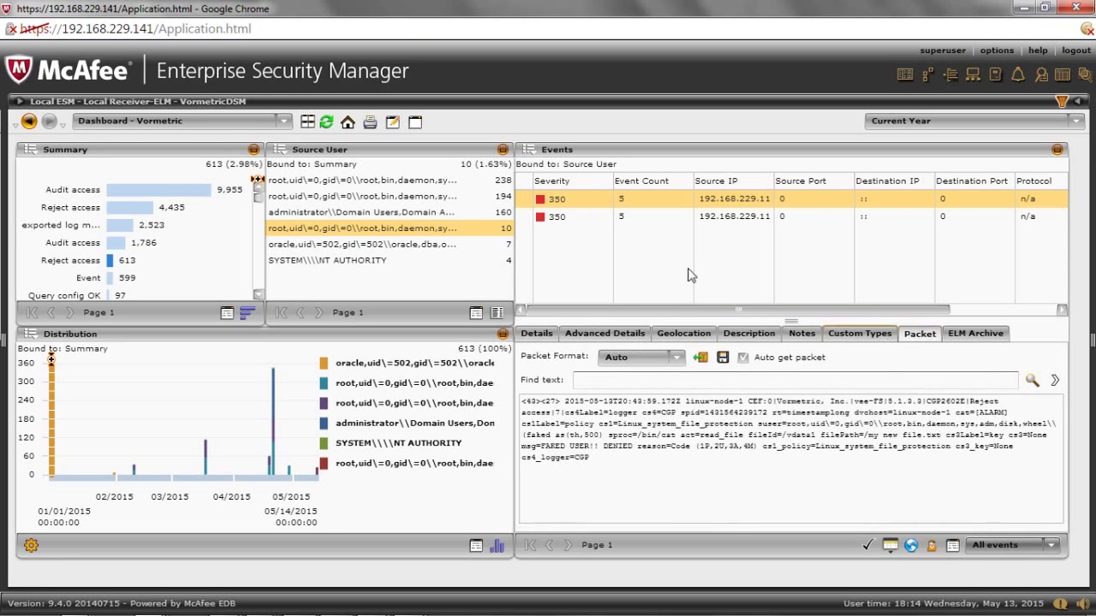
Create a new alarm from the selected event's signature ID and name it Faked Root.
click(533, 157)
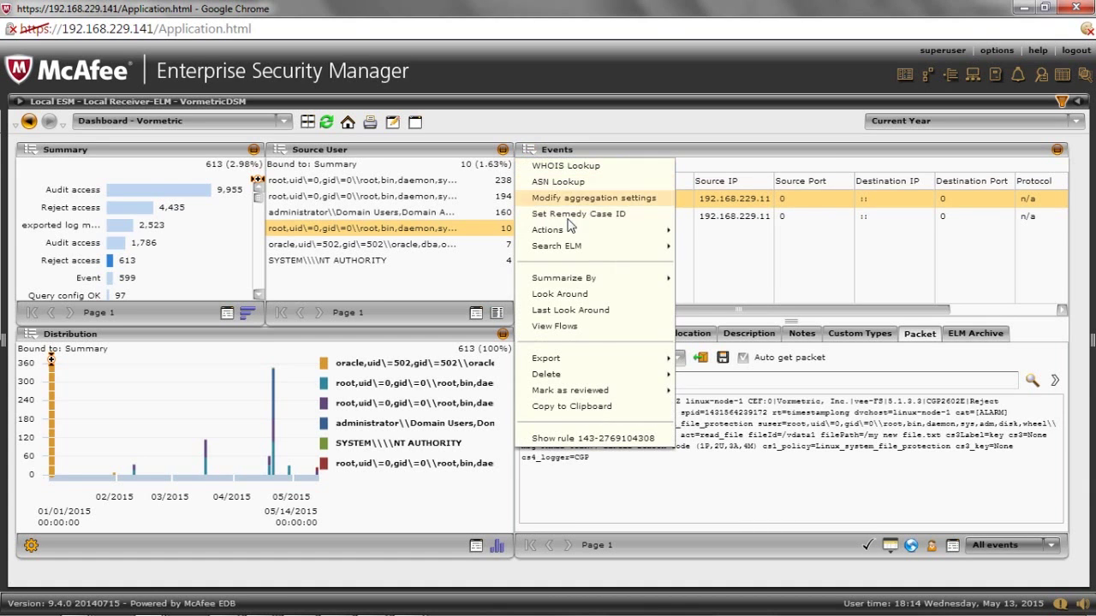
mouse_move(581, 235)
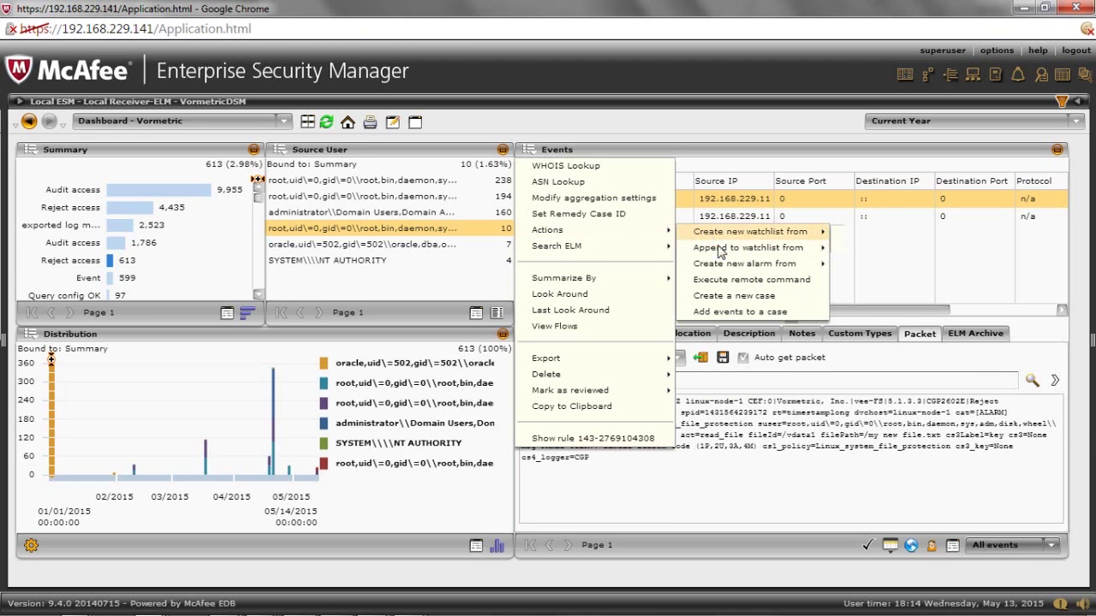
mouse_move(733, 267)
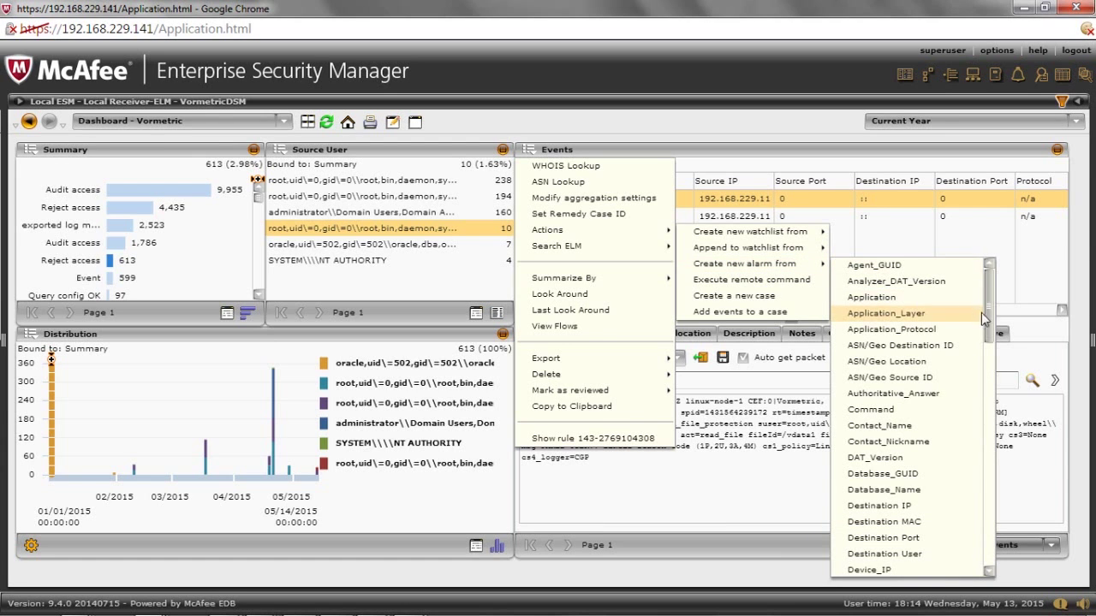
drag(988, 325, 998, 511)
click(899, 497)
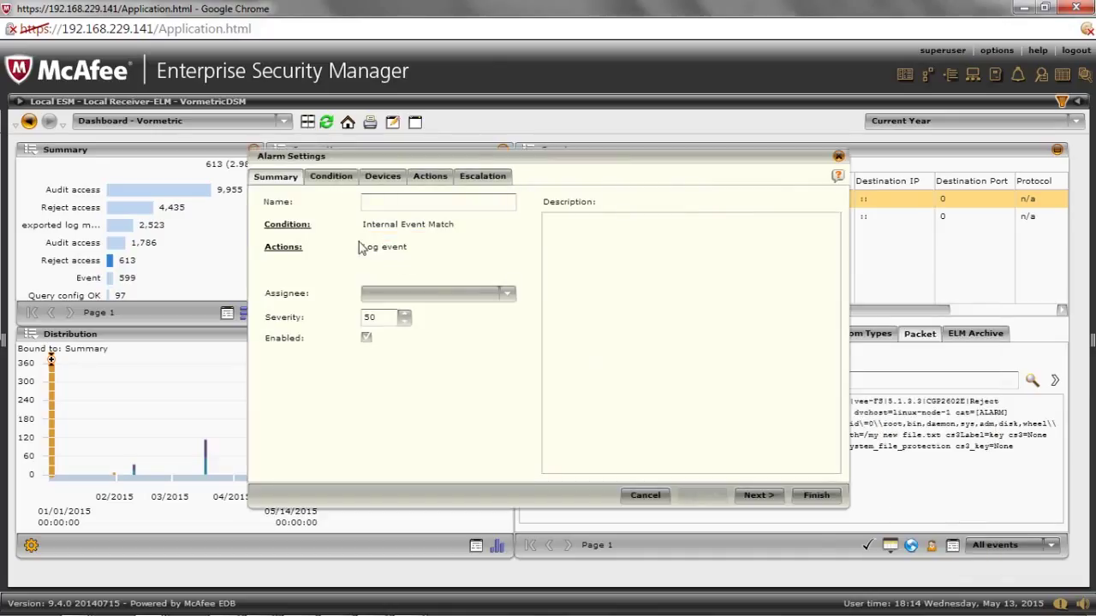
click(386, 203)
Lower the minutes in the alarm condition's maximum trigger frequency, keeping the Signature ID internal event match.
click(303, 227)
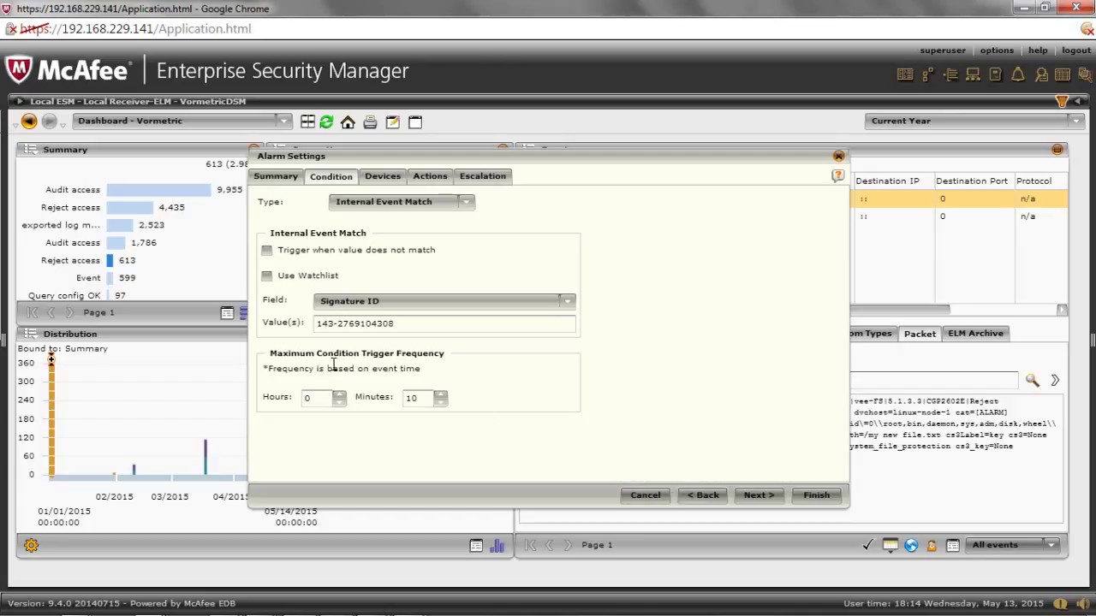
click(440, 403)
click(759, 495)
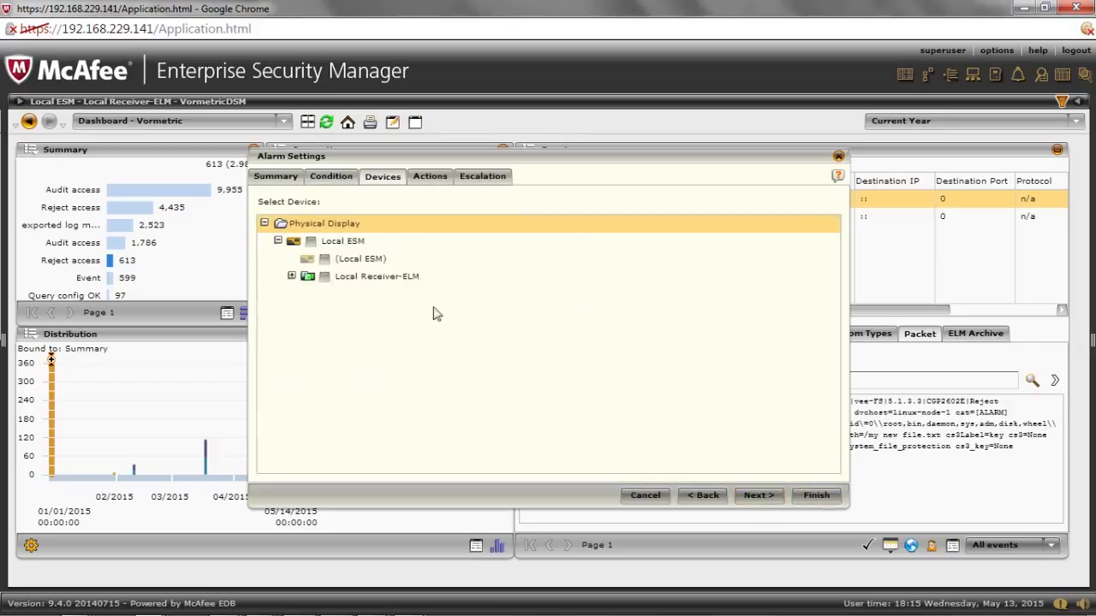
Select VormetricDSM under Local Receiver-ELM as the device the alarm monitors.
click(292, 276)
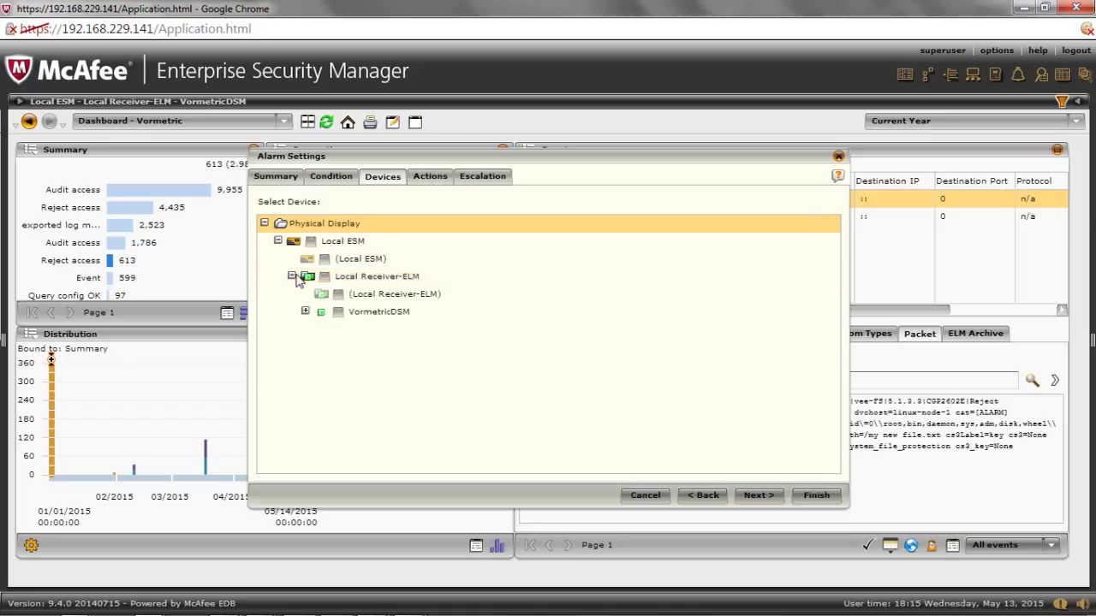
click(338, 312)
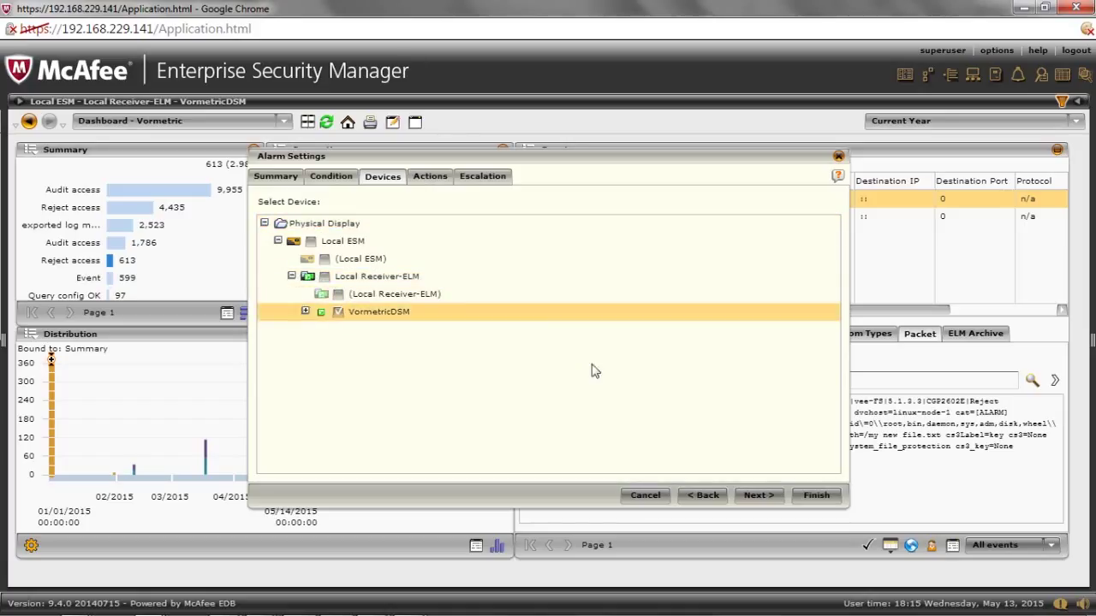
click(758, 496)
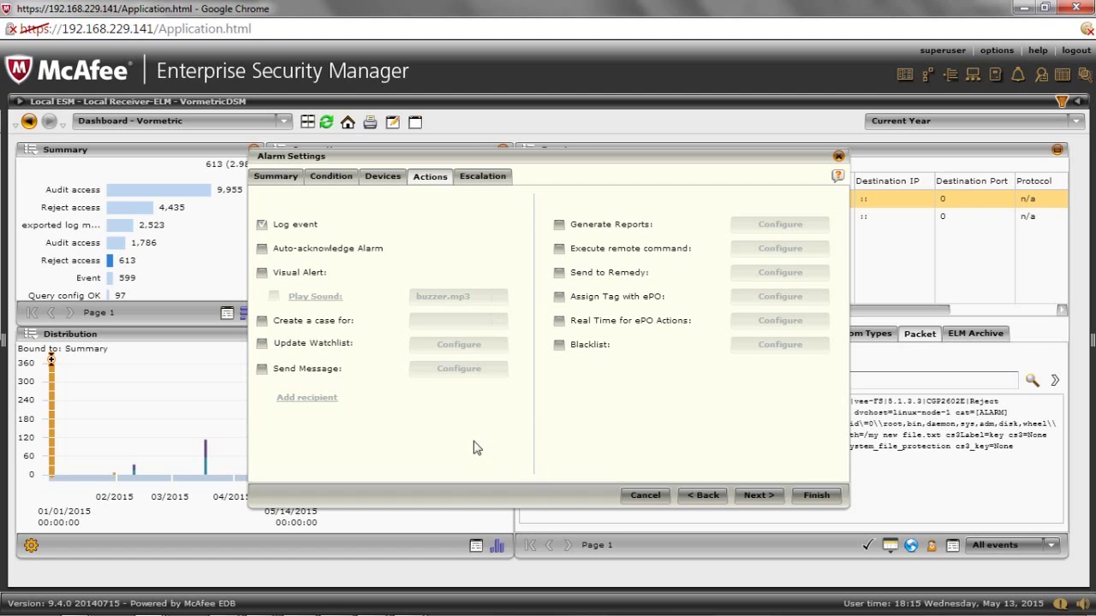
Set the alarm actions to log the event and show a visual alert that plays buzzer.mp3.
click(262, 225)
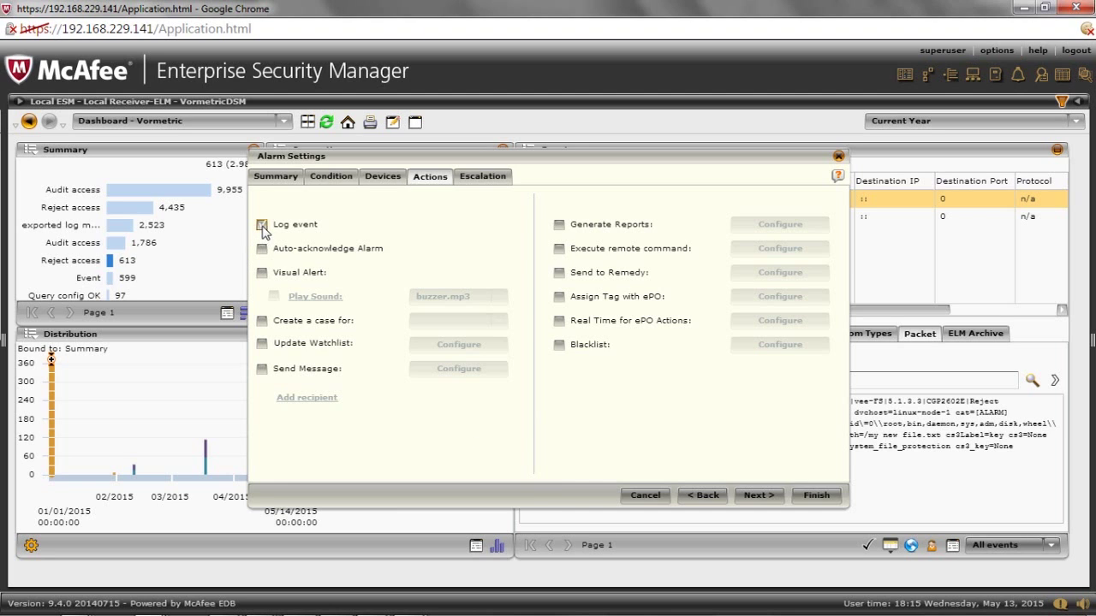
click(262, 272)
click(274, 295)
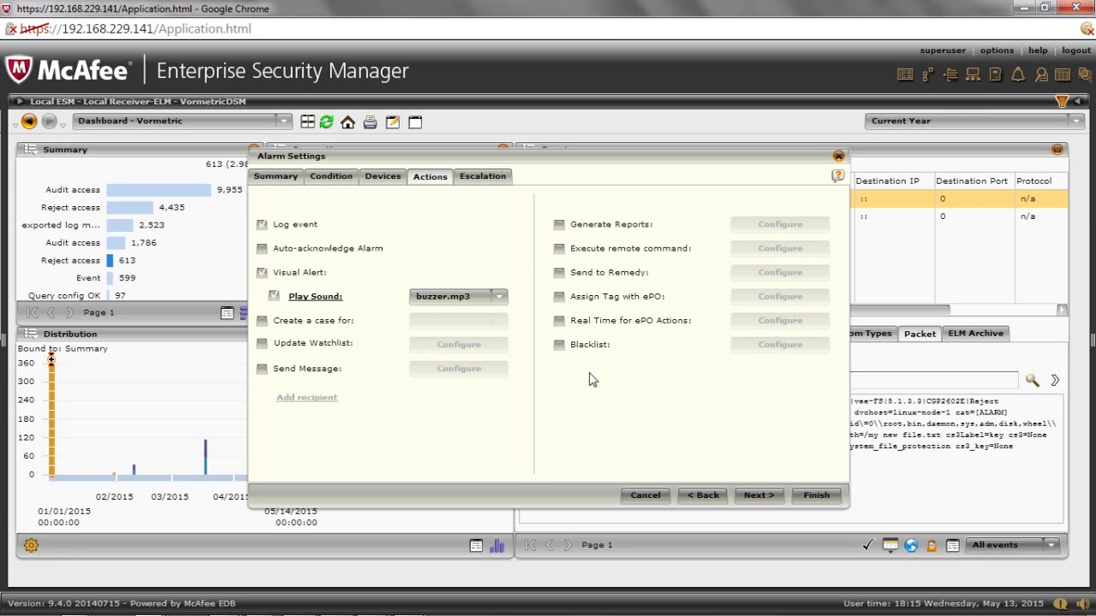
click(757, 495)
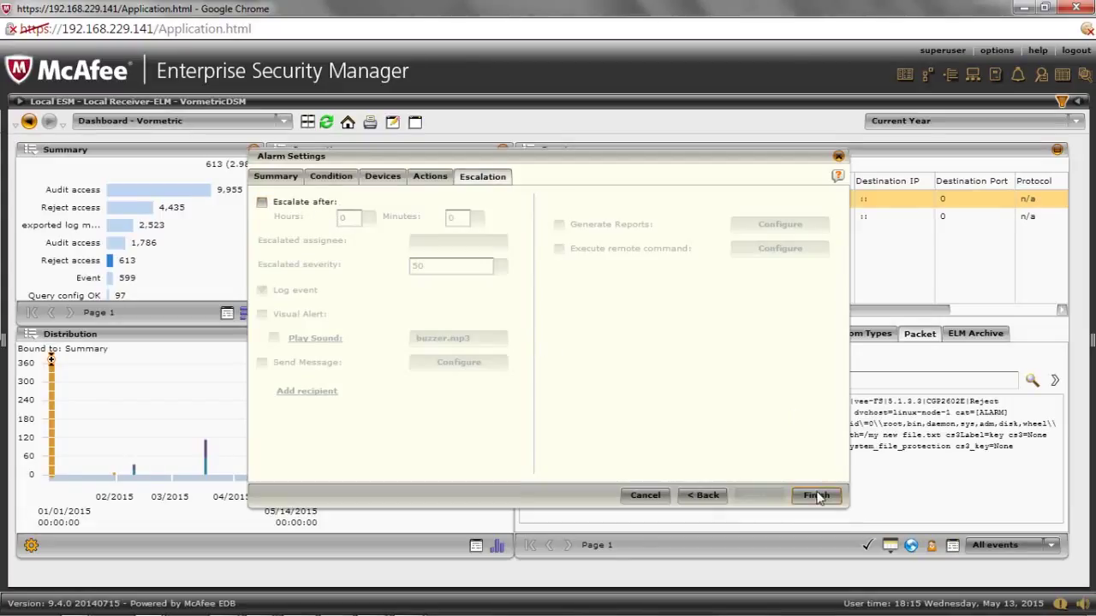
Set the alarm's assignee to NGCP, finish creating the alarm and refresh the dashboard.
click(816, 496)
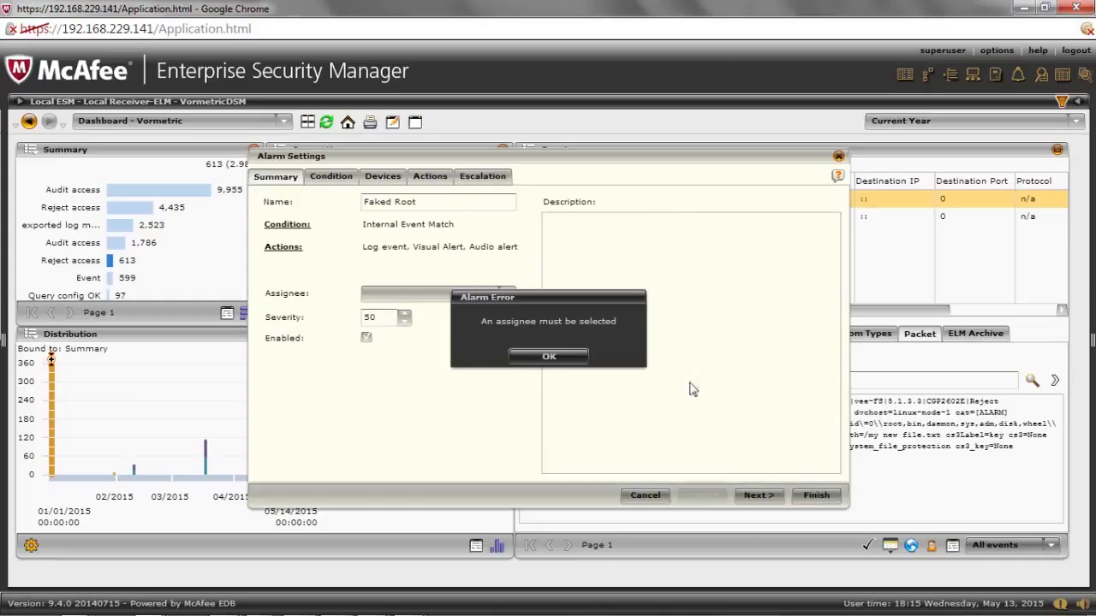
click(551, 358)
click(507, 293)
click(370, 314)
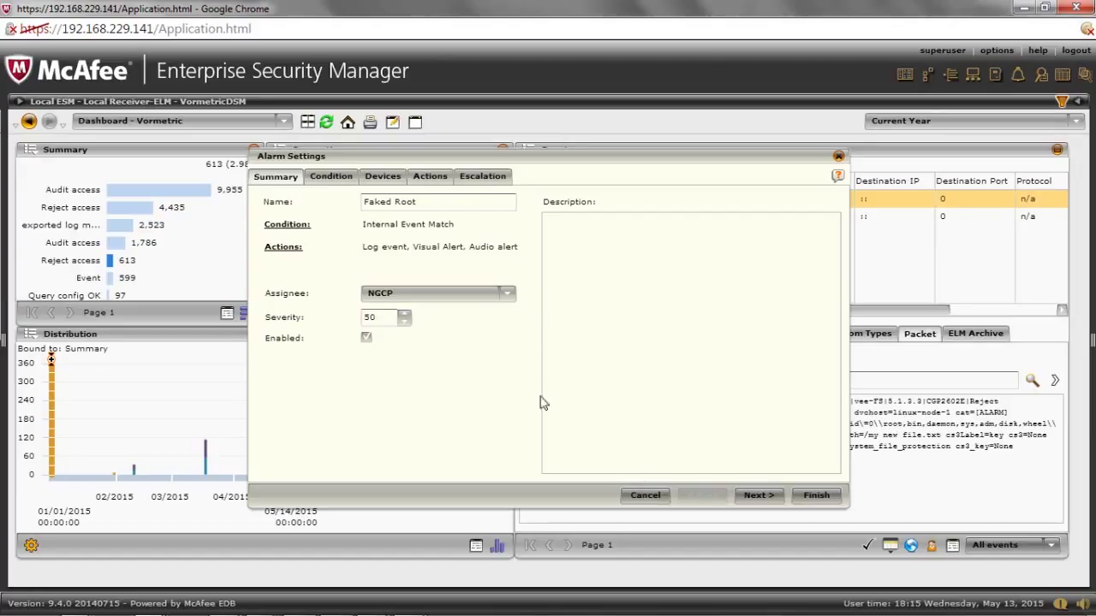
click(816, 503)
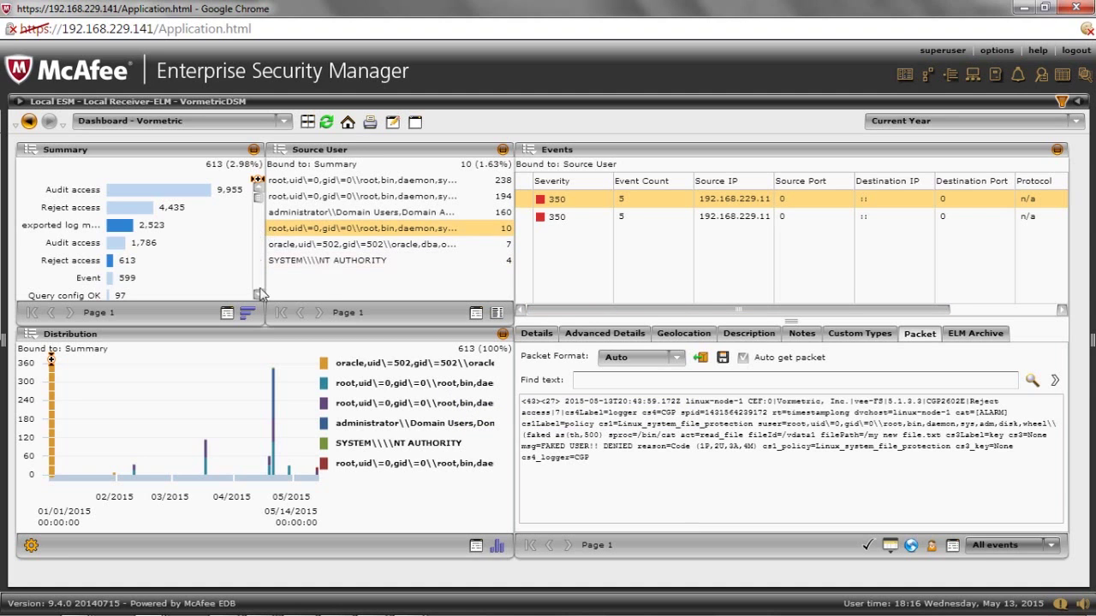
click(326, 121)
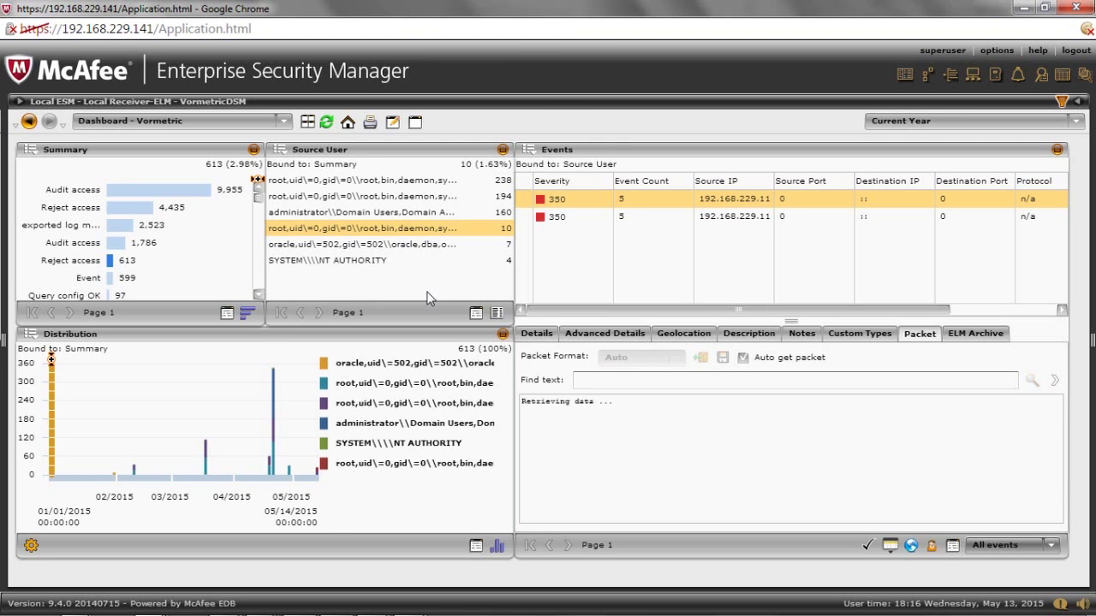
Switch to the PuTTY terminal on linux-node-1, clear its screen and exit the th session back to root.
key(alt+Tab)
text(clear)
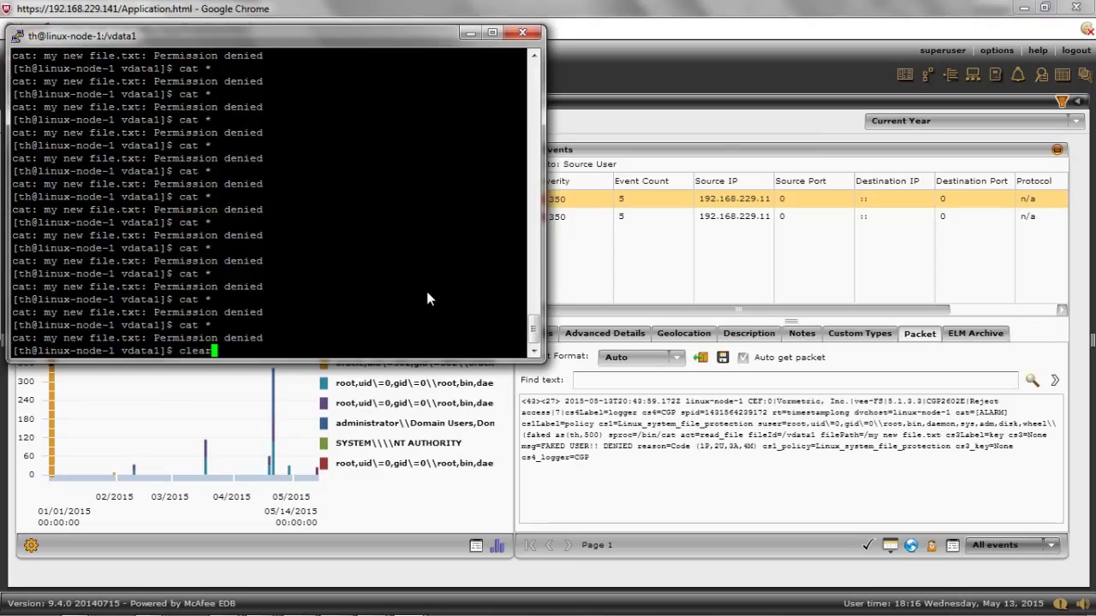
key(Return)
text(clear)
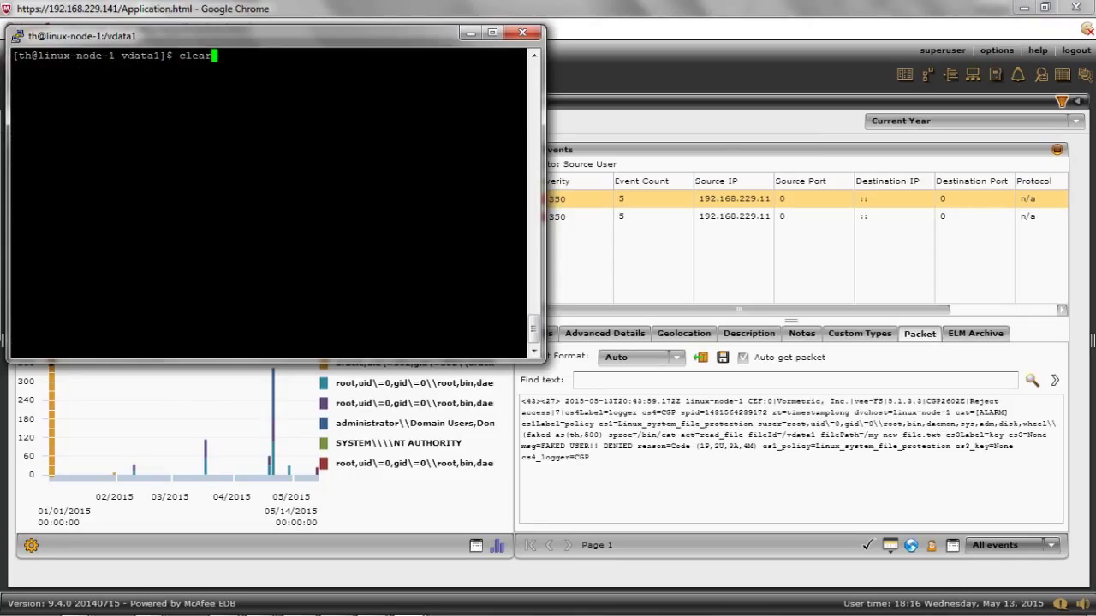
key(BackSpace)
key(BackSpace)
key(BackSpace)
key(BackSpace)
key(BackSpace)
text(exit)
key(Return)
Run cat * eight times as root in the vdata1 directory to generate file access attempts.
key(Up)
key(Up)
key(Up)
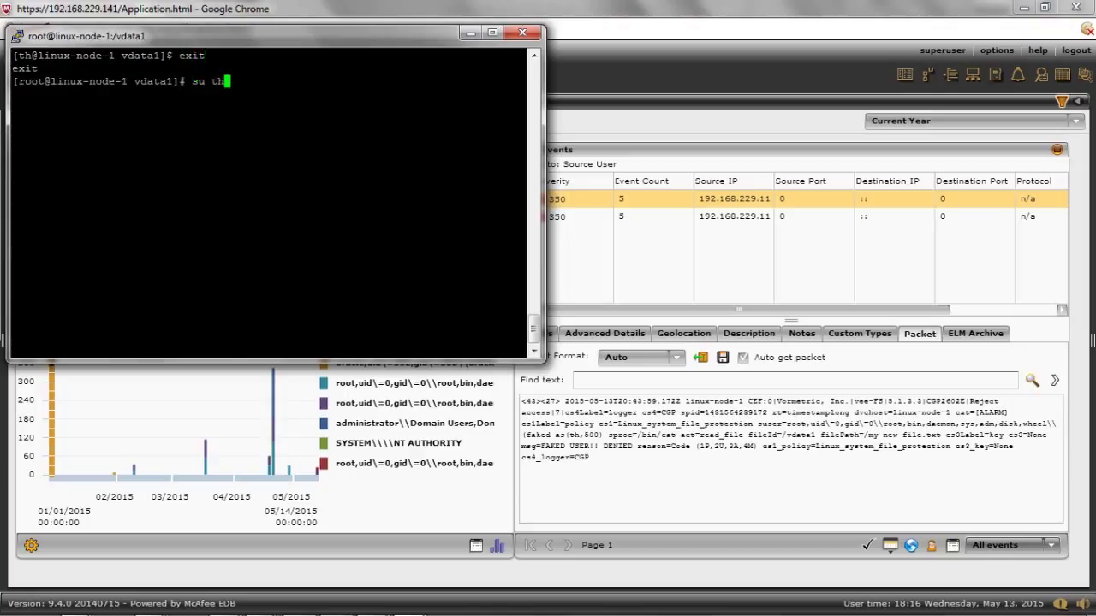
key(Return)
key(Up)
key(Return)
key(Up)
key(Return)
key(Up)
key(Return)
key(Up)
key(Return)
key(Up)
key(Return)
key(Up)
key(Return)
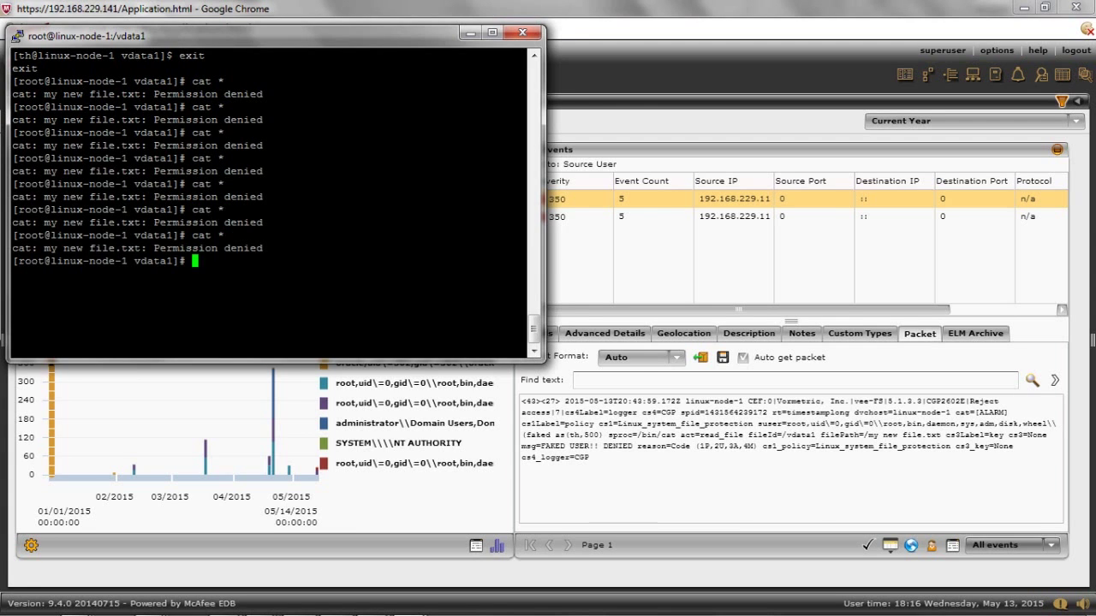
key(Up)
key(Return)
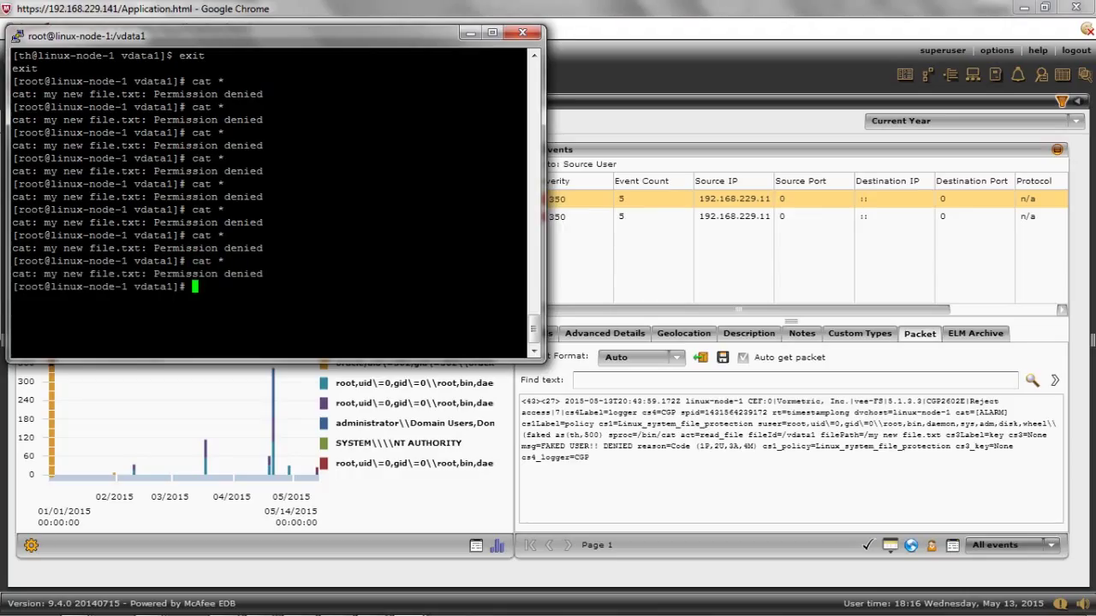
Switch from root to user th with su and run cat * repeatedly in the vdata1 directory.
text(su th)
key(Return)
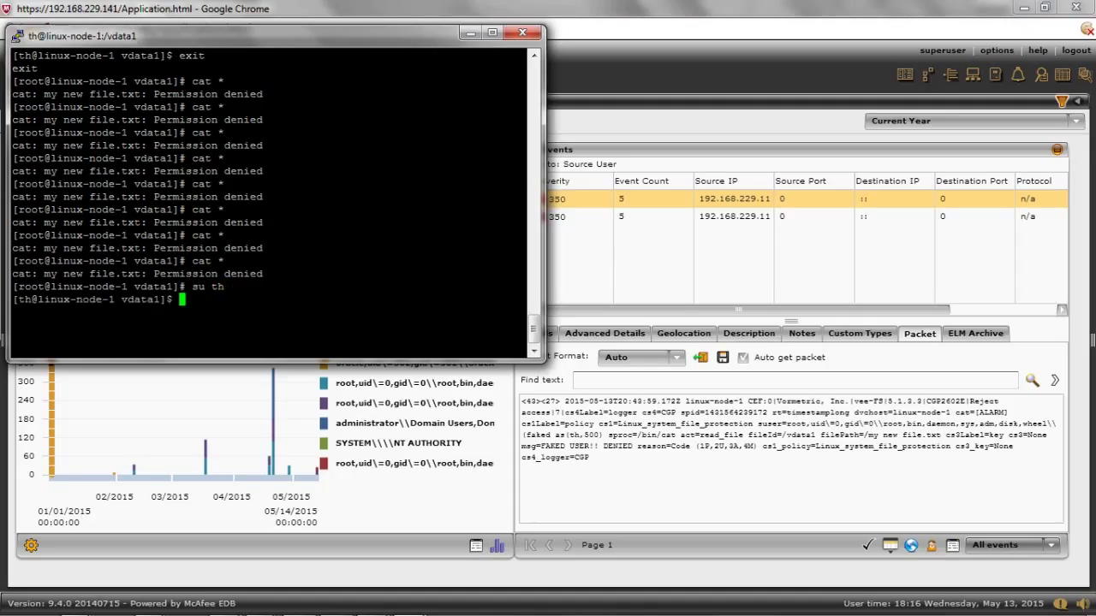
text(exit)
key(Up)
key(Return)
key(Up)
key(Return)
key(Up)
key(Return)
key(Up)
key(Return)
key(Up)
key(Return)
key(Up)
key(Return)
key(Up)
key(Return)
key(Up)
key(Return)
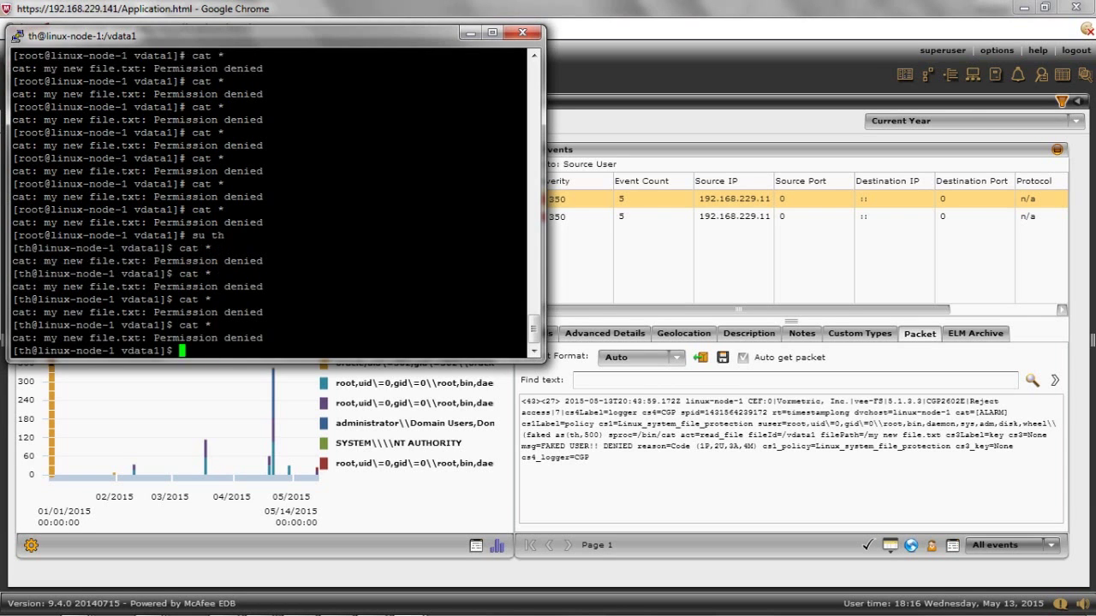
key(Up)
key(Return)
key(Up)
key(Return)
key(Up)
key(Return)
key(Up)
key(Return)
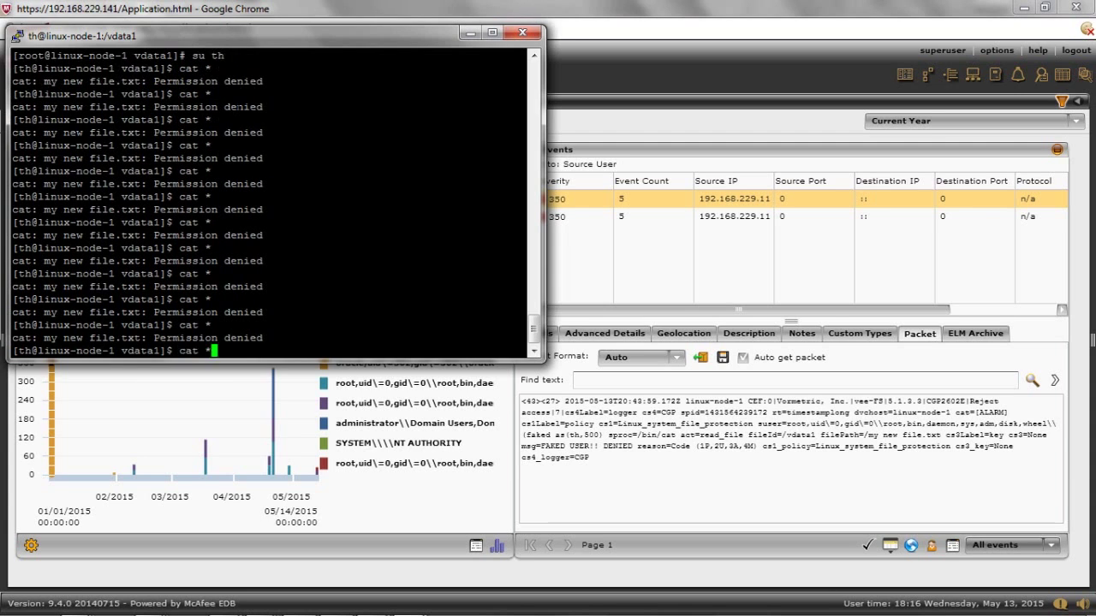
key(Up)
key(Return)
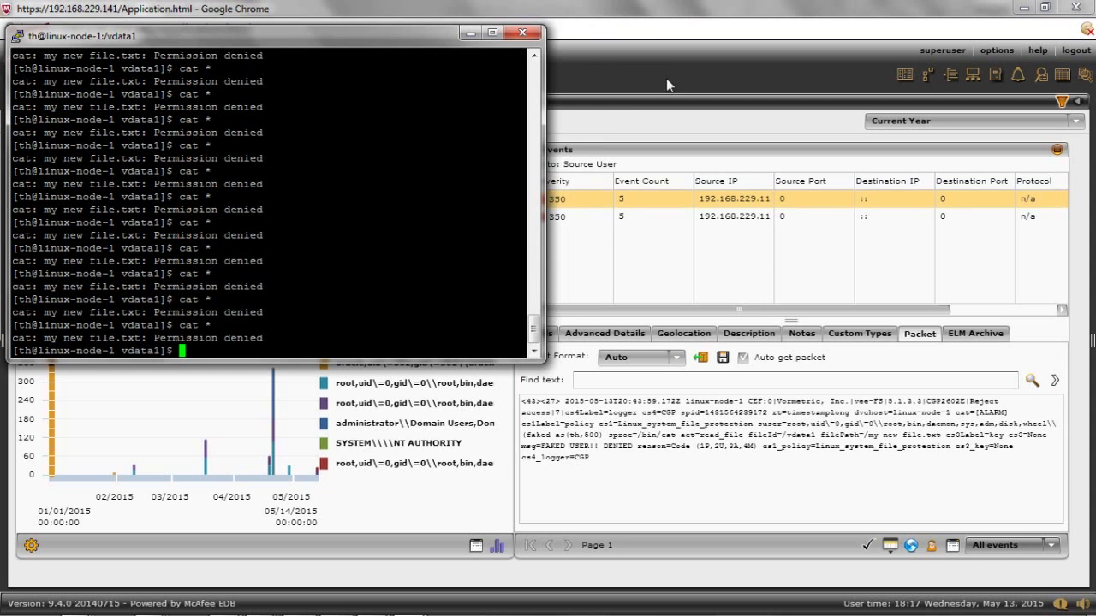
Switch back to Enterprise Security Manager in Chrome and refresh the Vormetric dashboard to check for new events and alarms.
click(652, 20)
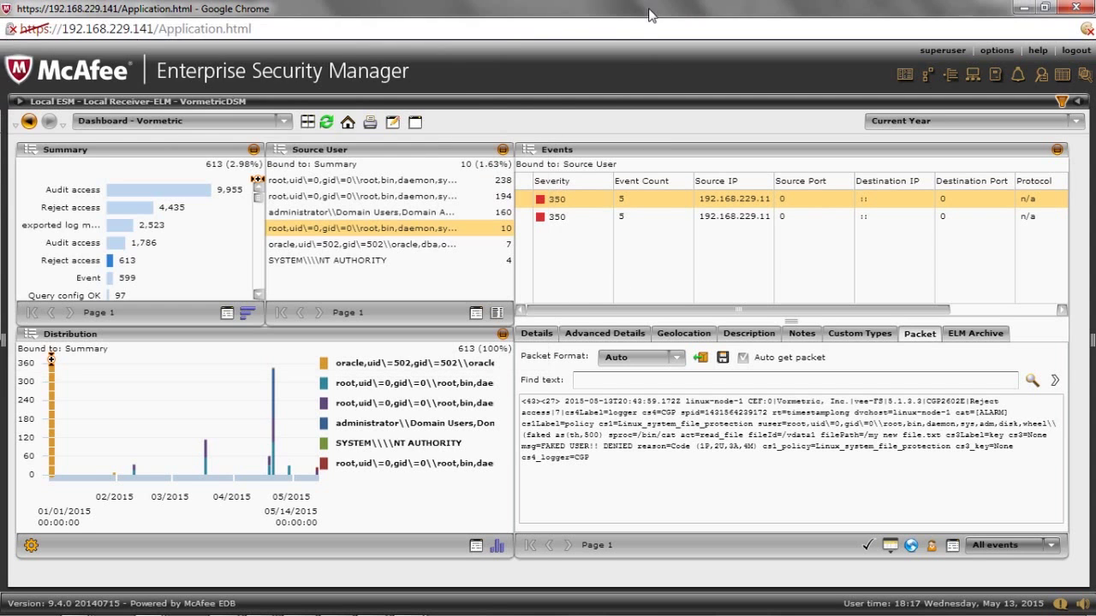
click(328, 122)
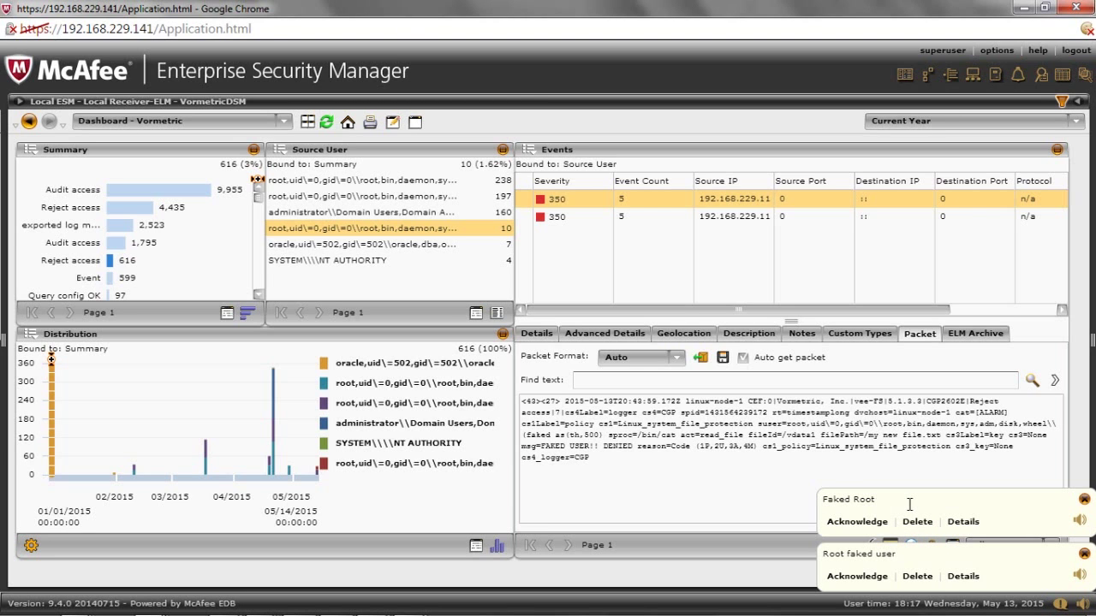
Expand the system navigation pane, examine the triggered alarm details of the second Root faked user alarm, and close them.
click(20, 102)
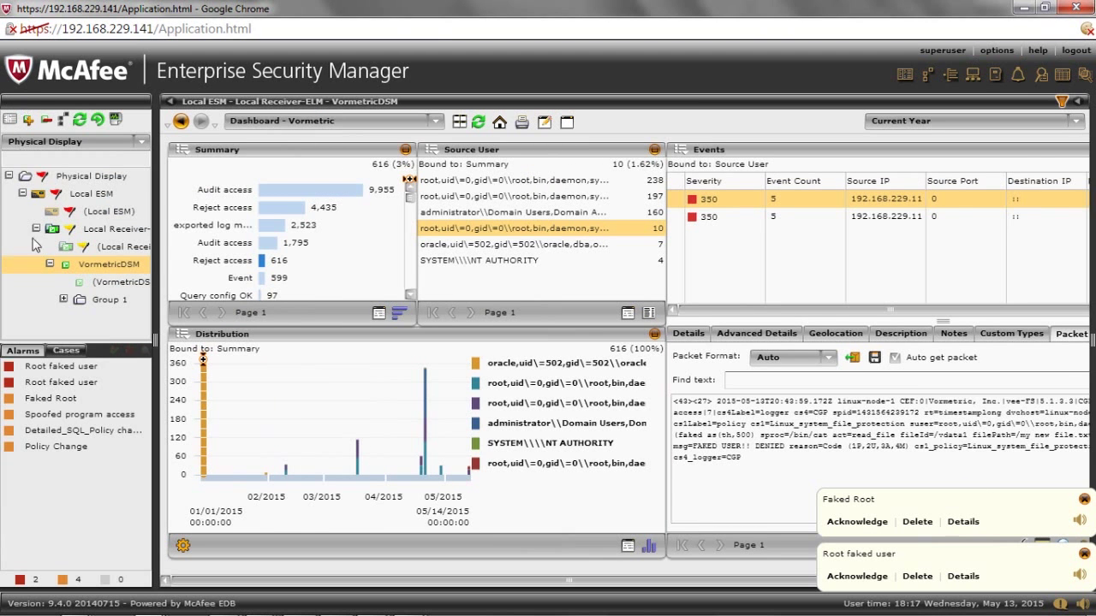
click(61, 383)
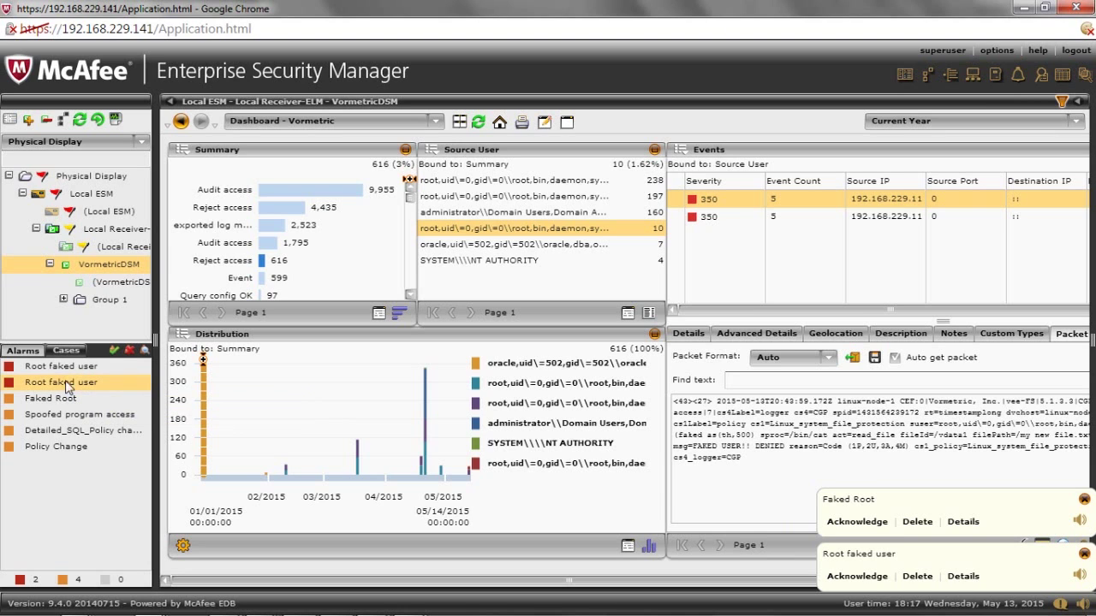
click(144, 353)
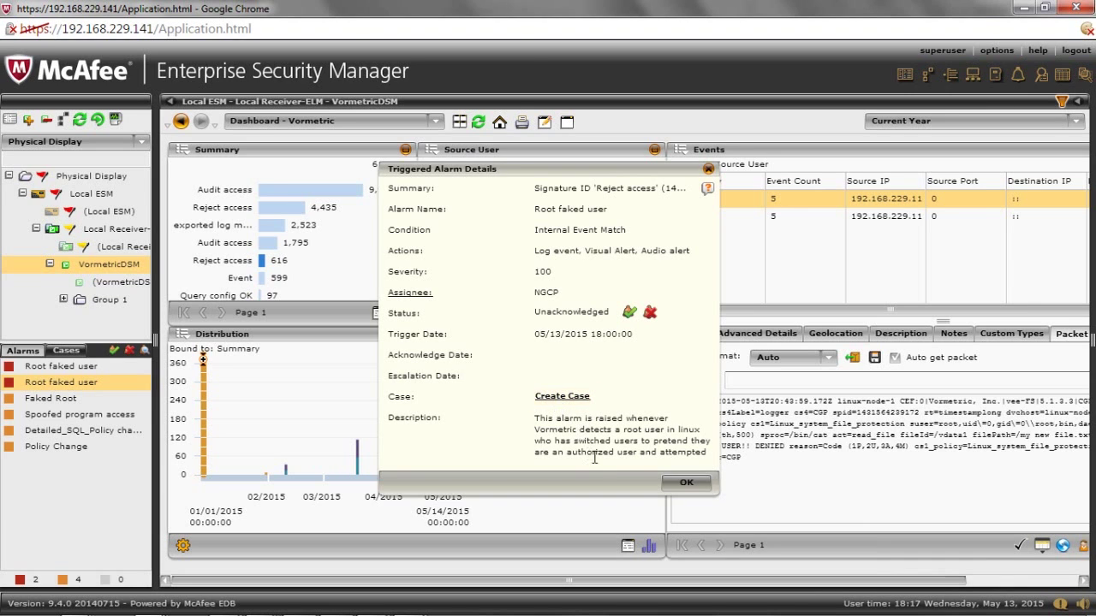
click(685, 484)
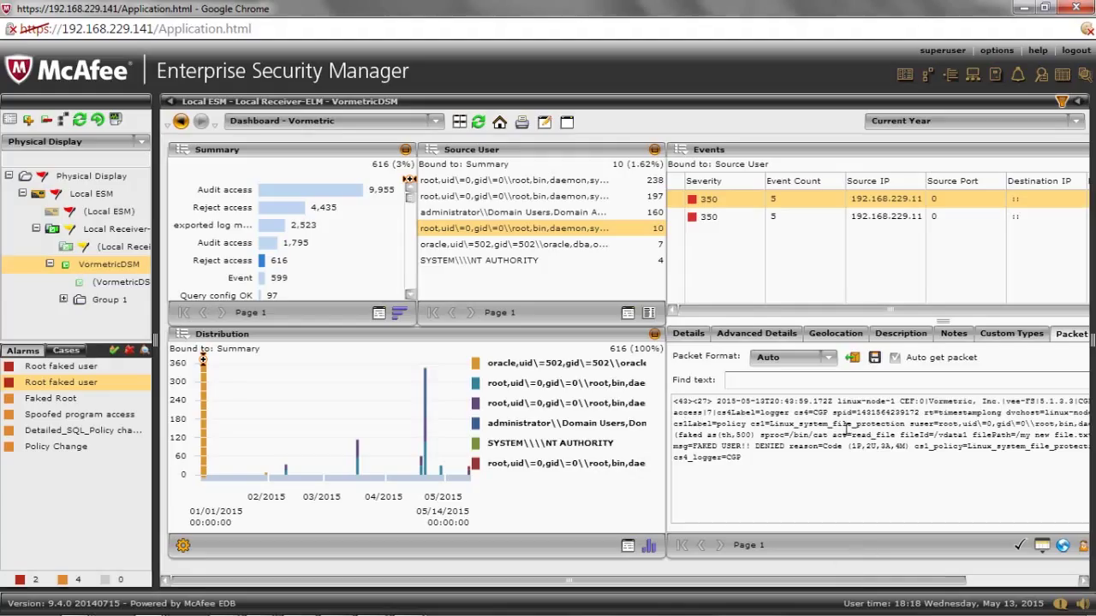
Highlight the read_file action in the event's packet text and collapse the system navigation pane to see the full packet.
drag(851, 434, 921, 438)
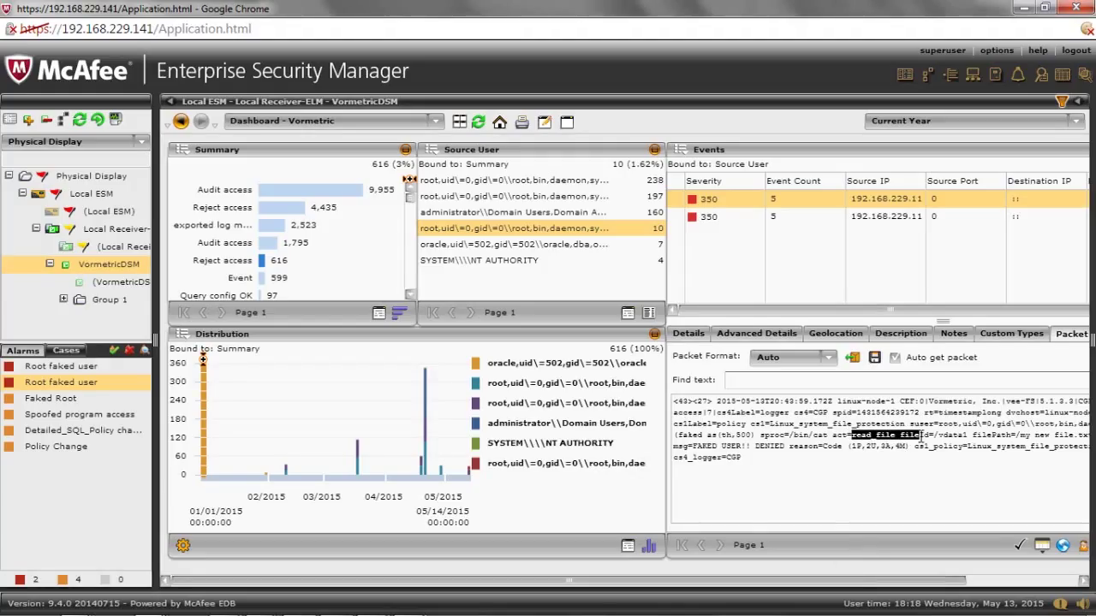
click(170, 101)
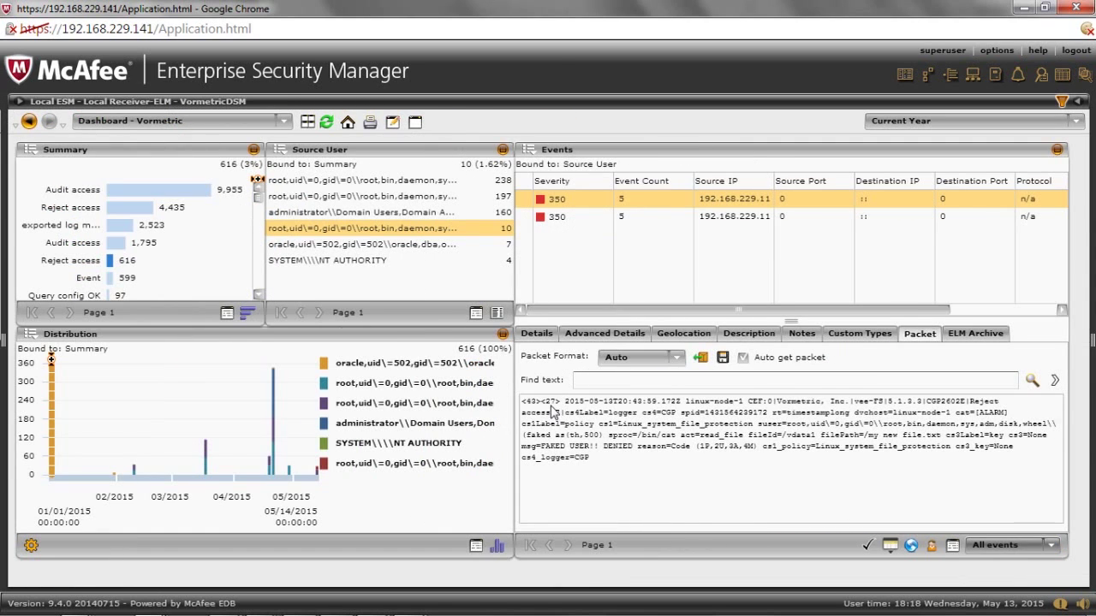